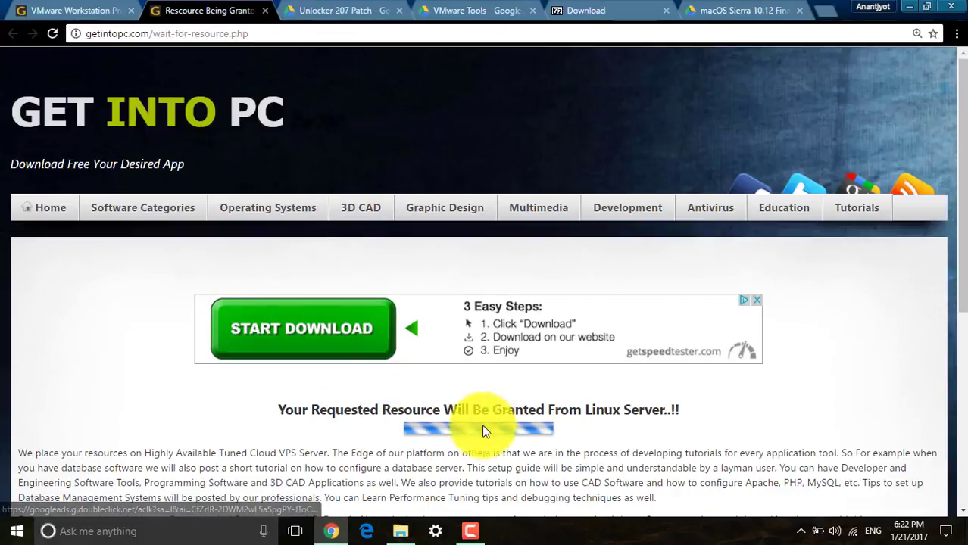
Close the FileHostGuru download tab and minimize the browser window.
{"action": "left_click_drag", "start_coordinate": [679, 409], "coordinate": [233, 418]}
{"action": "left_click", "coordinate": [594, 436]}
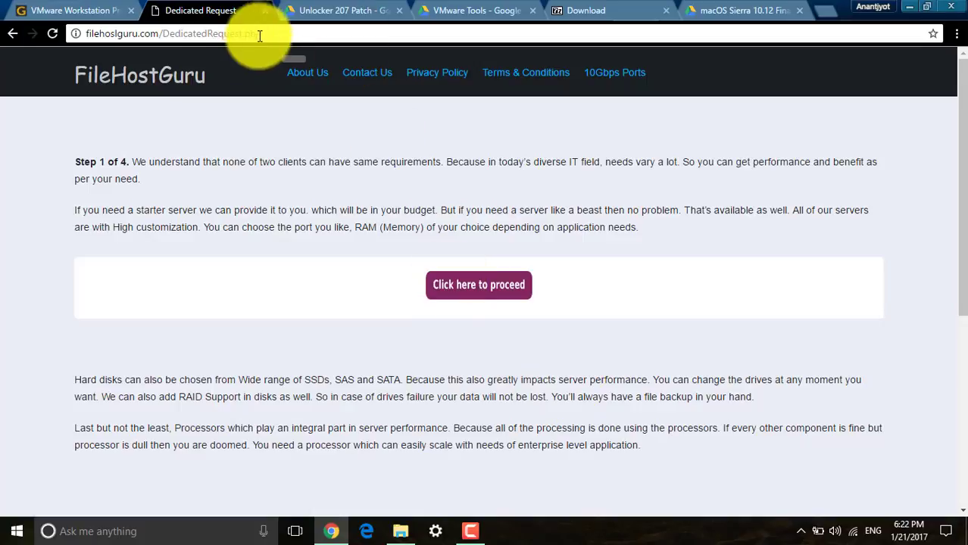
{"action": "left_click", "coordinate": [265, 11]}
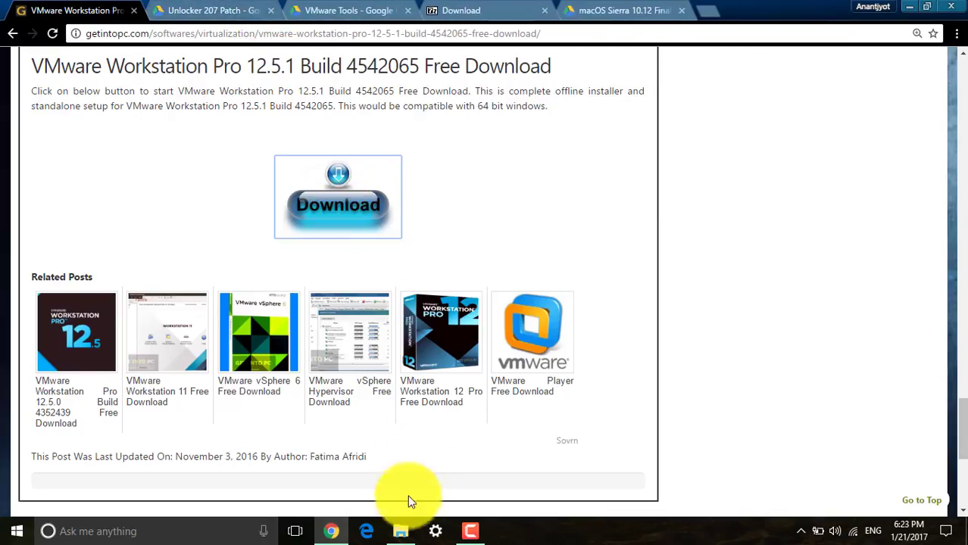
{"action": "left_click", "coordinate": [909, 6]}
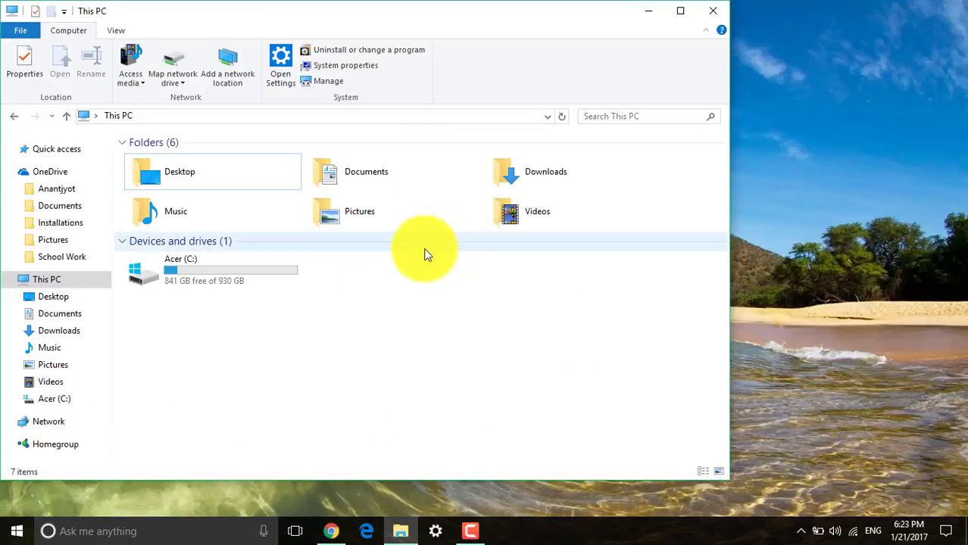
Open the VMware Workstation 12.5 folder inside Downloads.
{"action": "double_click", "coordinate": [536, 175]}
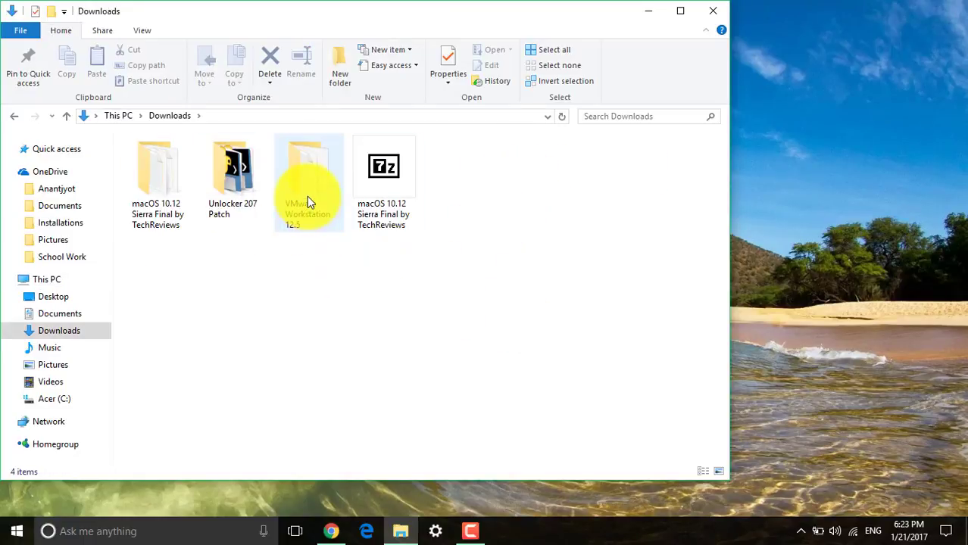
{"action": "double_click", "coordinate": [310, 200]}
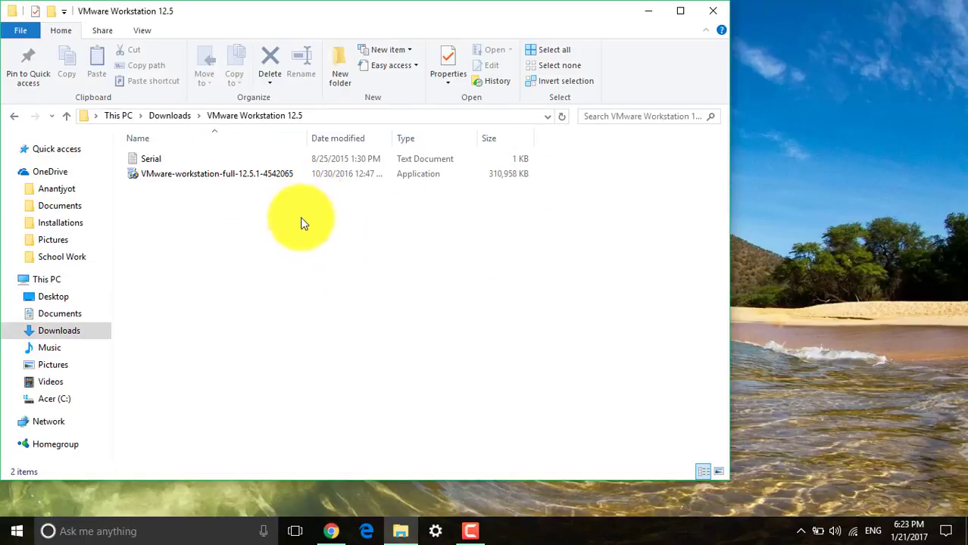
{"action": "left_click_drag", "start_coordinate": [175, 205], "coordinate": [168, 156]}
{"action": "left_click", "coordinate": [172, 203]}
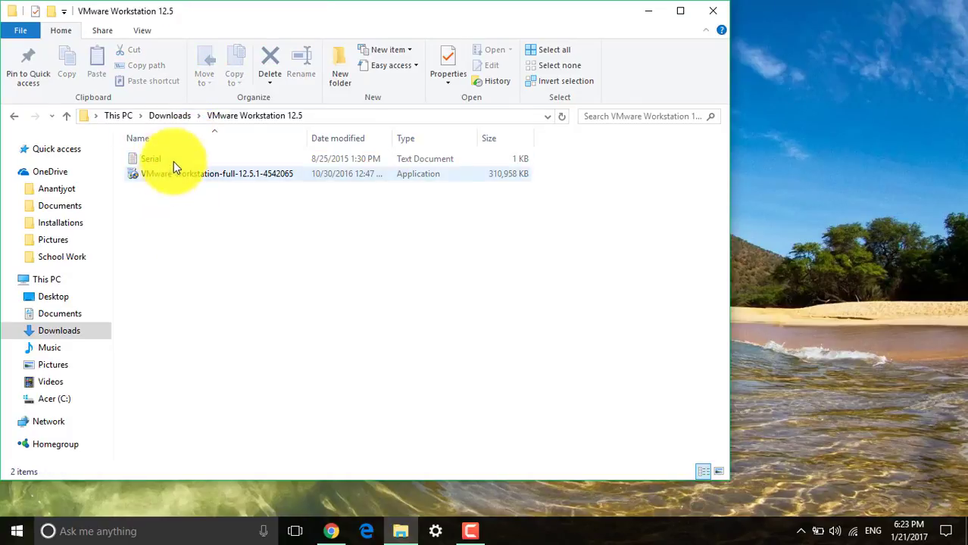
{"action": "left_click", "coordinate": [177, 160]}
{"action": "left_click", "coordinate": [178, 175]}
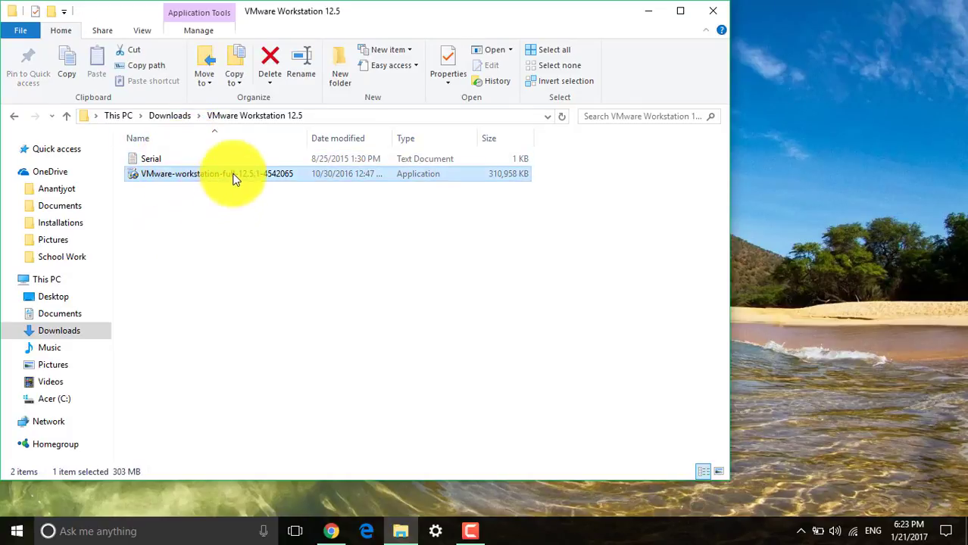
Open the Serial text file, copy its whole serial key, and close the file.
{"action": "double_click", "coordinate": [168, 163]}
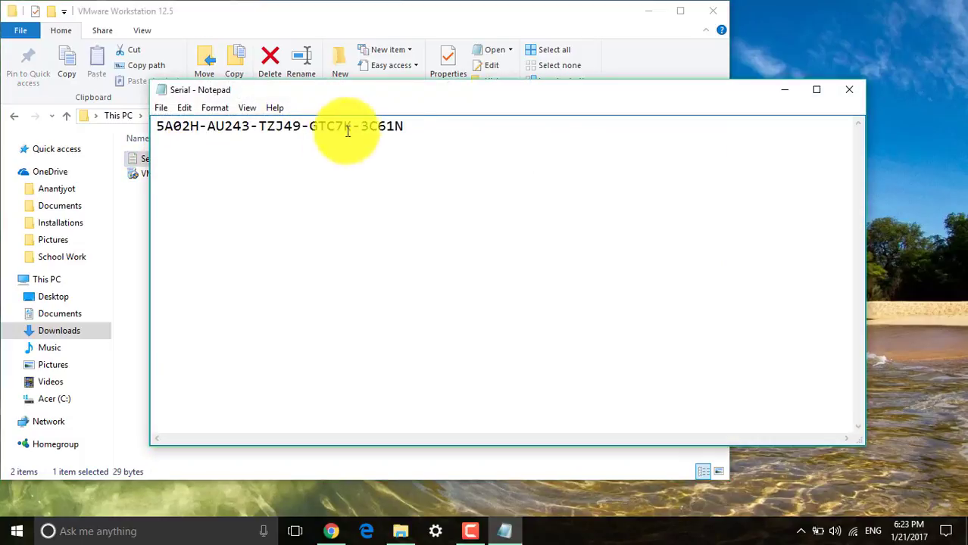
{"action": "left_click_drag", "start_coordinate": [407, 128], "coordinate": [166, 127]}
{"action": "right_click", "coordinate": [167, 127]}
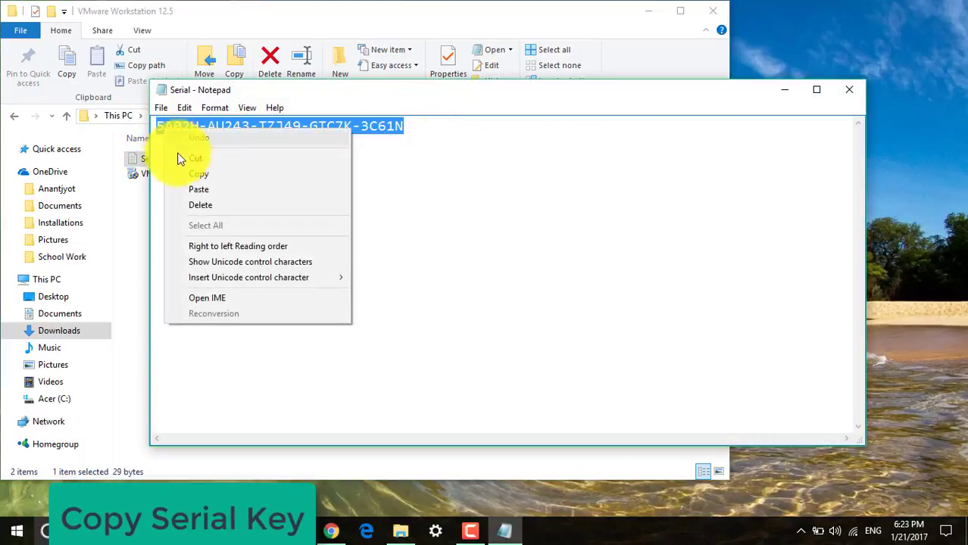
{"action": "left_click", "coordinate": [190, 174]}
{"action": "left_click", "coordinate": [847, 90]}
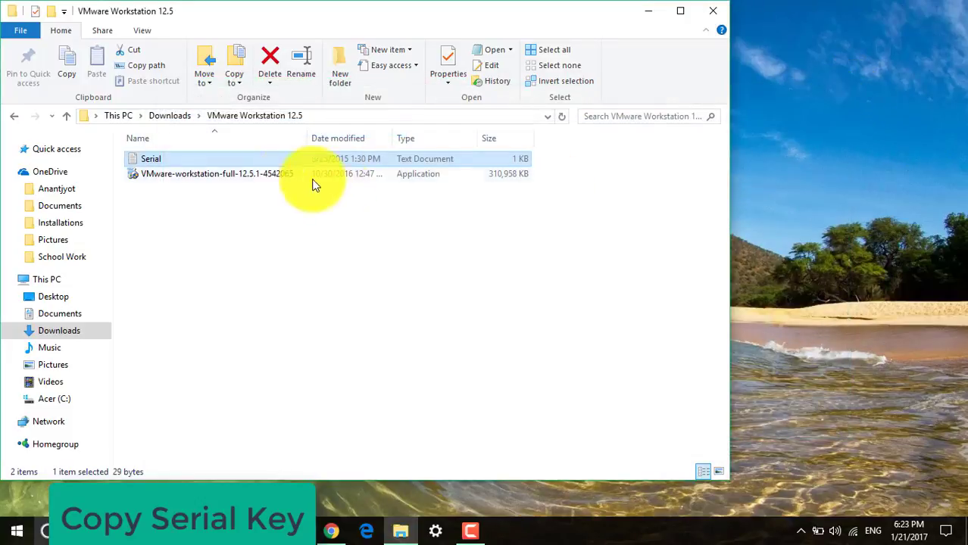
Launch the VMware-workstation-full-12.5.1-4542065 installer and accept the terms of the license agreement.
{"action": "left_click", "coordinate": [280, 174]}
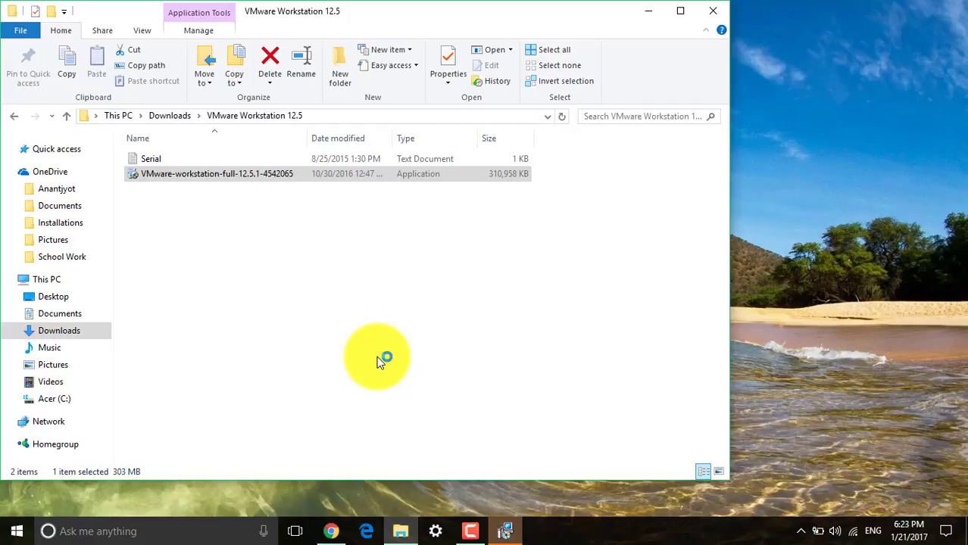
{"action": "left_click", "coordinate": [507, 532]}
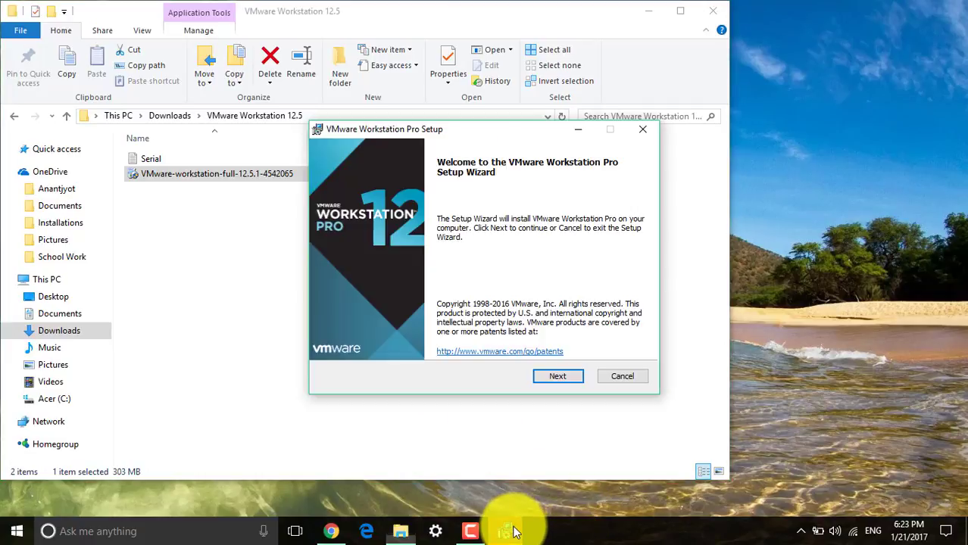
{"action": "left_click", "coordinate": [571, 376]}
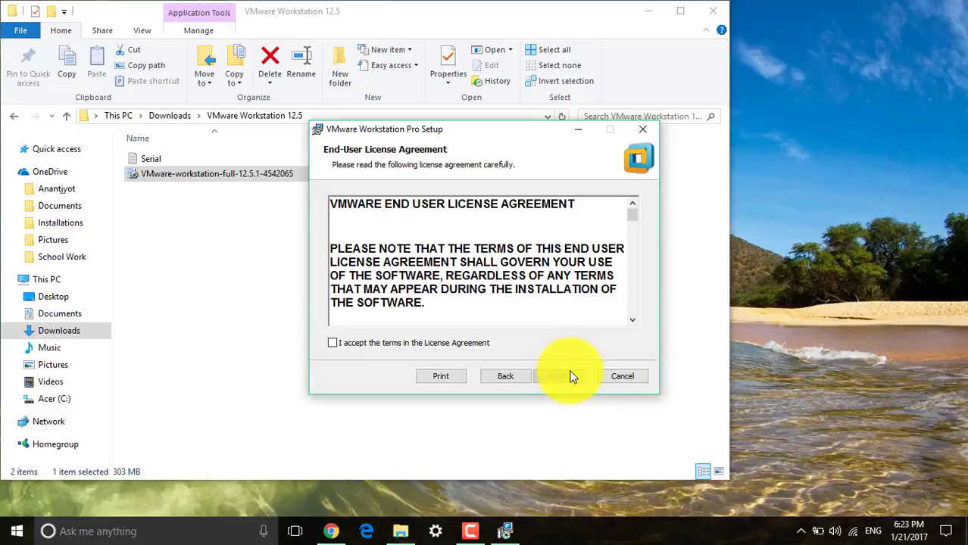
{"action": "left_click", "coordinate": [429, 341]}
{"action": "left_click", "coordinate": [556, 377]}
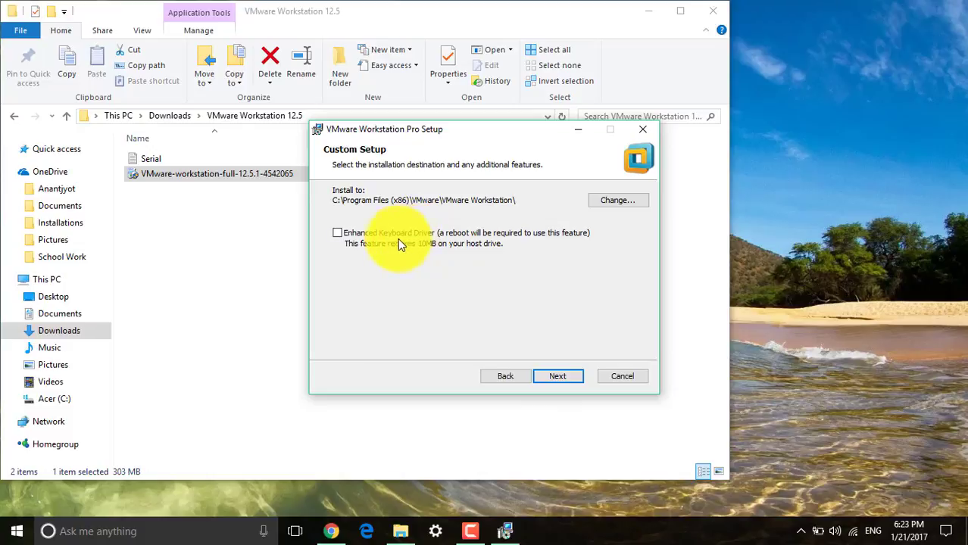
Keep the default destination without the Enhanced Keyboard Driver, and turn off checking for product updates on startup.
{"action": "left_click", "coordinate": [555, 376]}
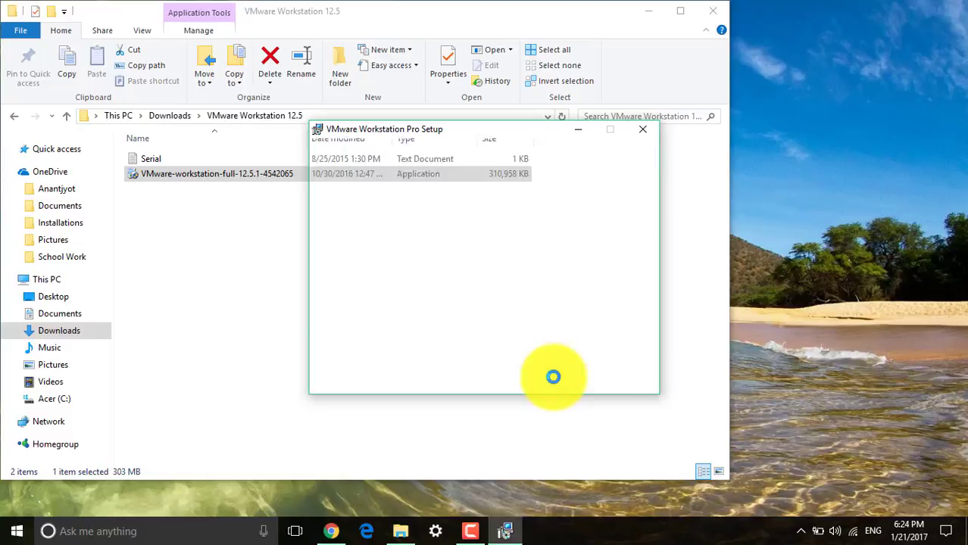
{"action": "left_click", "coordinate": [402, 216]}
{"action": "left_click", "coordinate": [390, 250]}
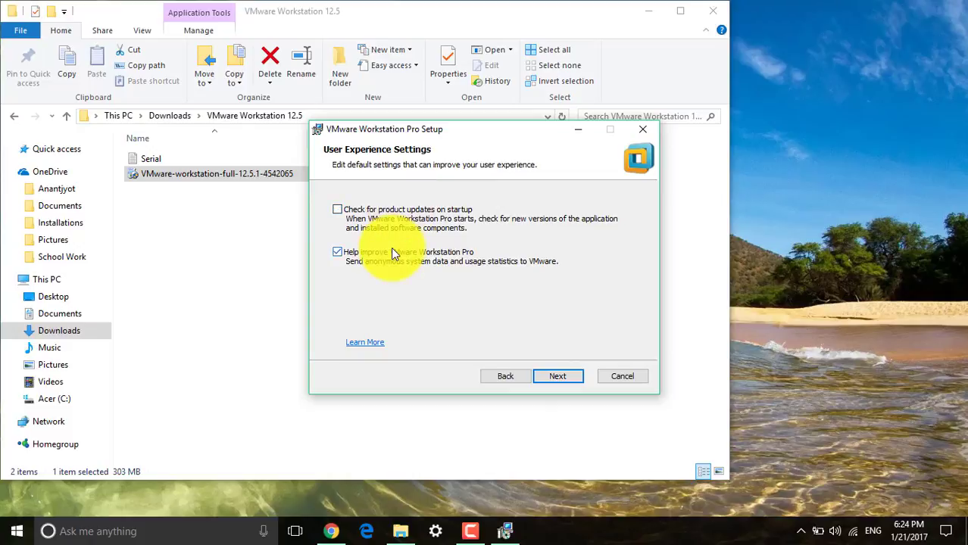
{"action": "left_click", "coordinate": [576, 376]}
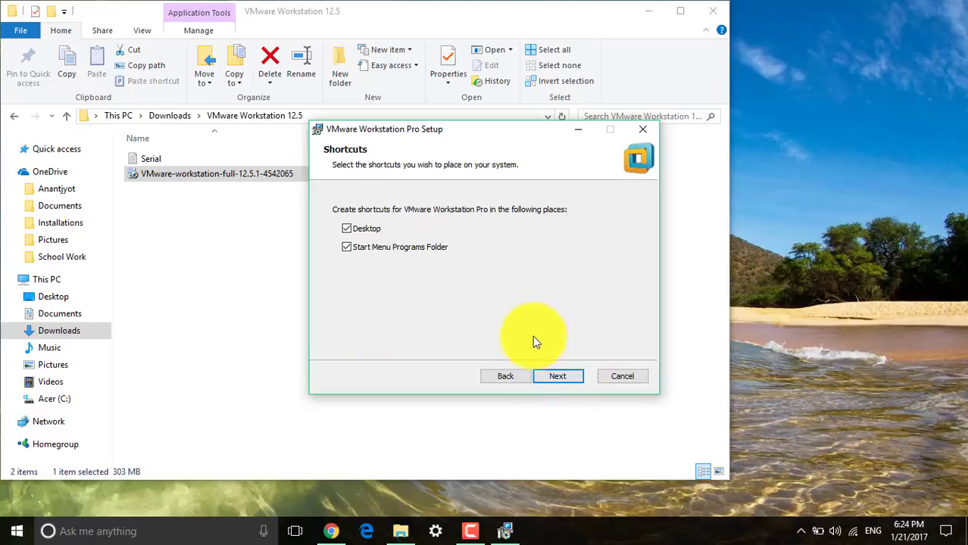
Exclude the desktop shortcut, keep the Start Menu Programs Folder one, and start the installation.
{"action": "left_click", "coordinate": [378, 229]}
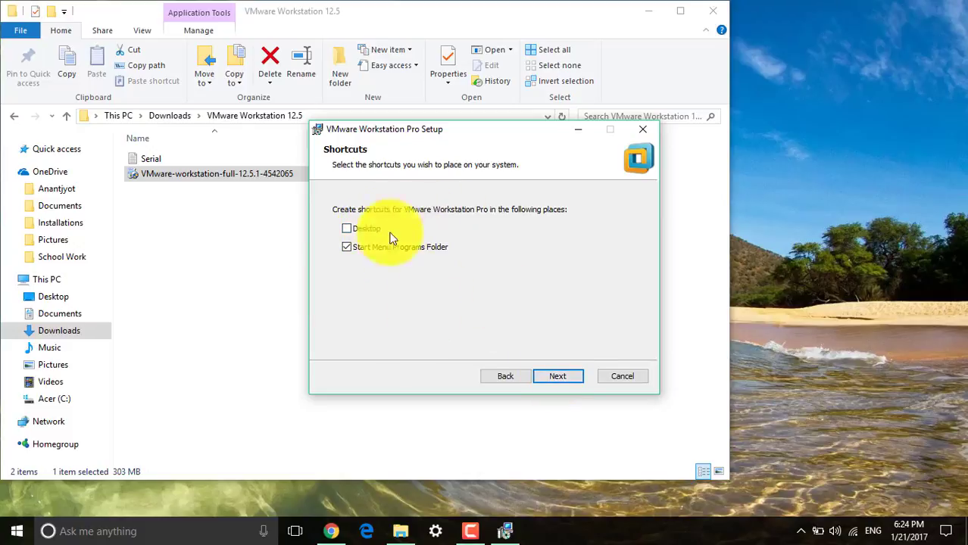
{"action": "left_click", "coordinate": [573, 378]}
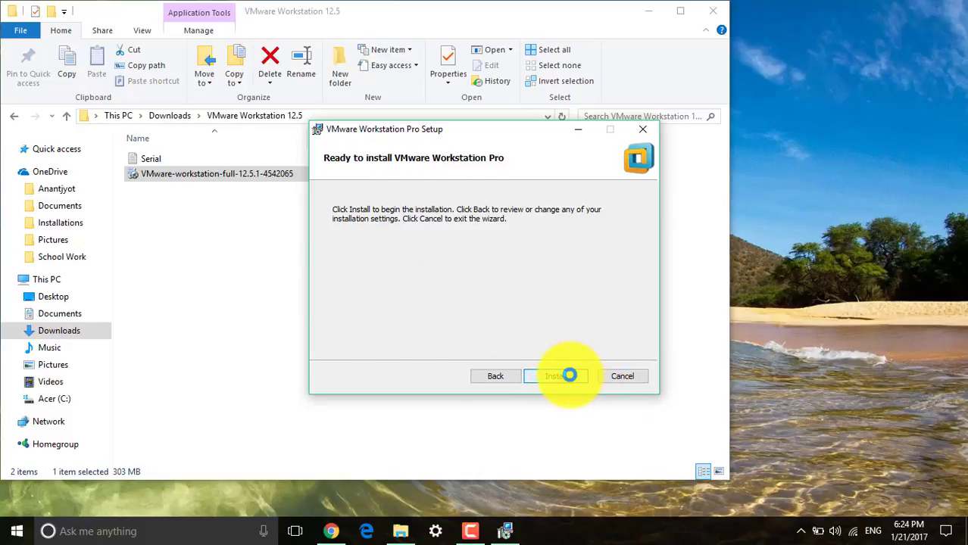
{"action": "left_click", "coordinate": [569, 376]}
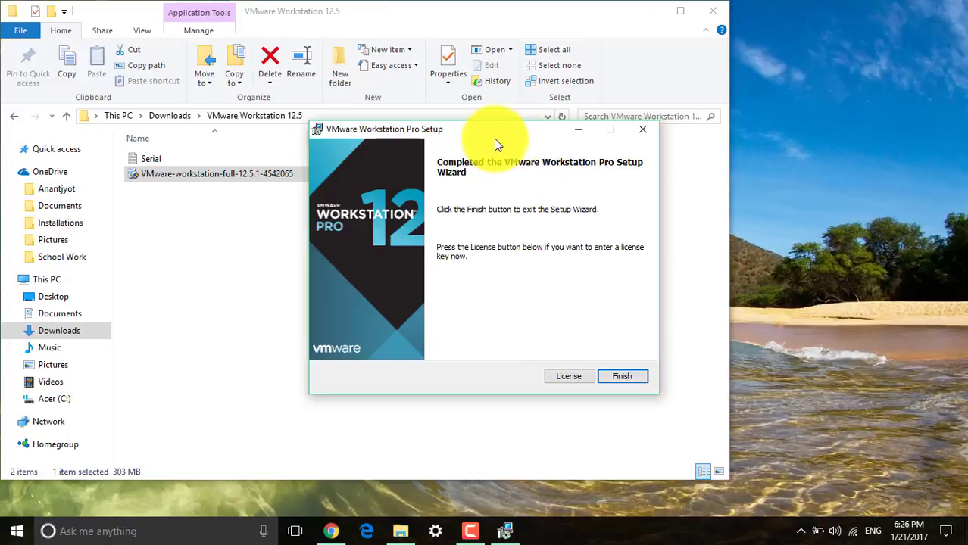
Paste the copied license key into the VMware Workstation Pro setup and finish the wizard.
{"action": "left_click", "coordinate": [584, 375]}
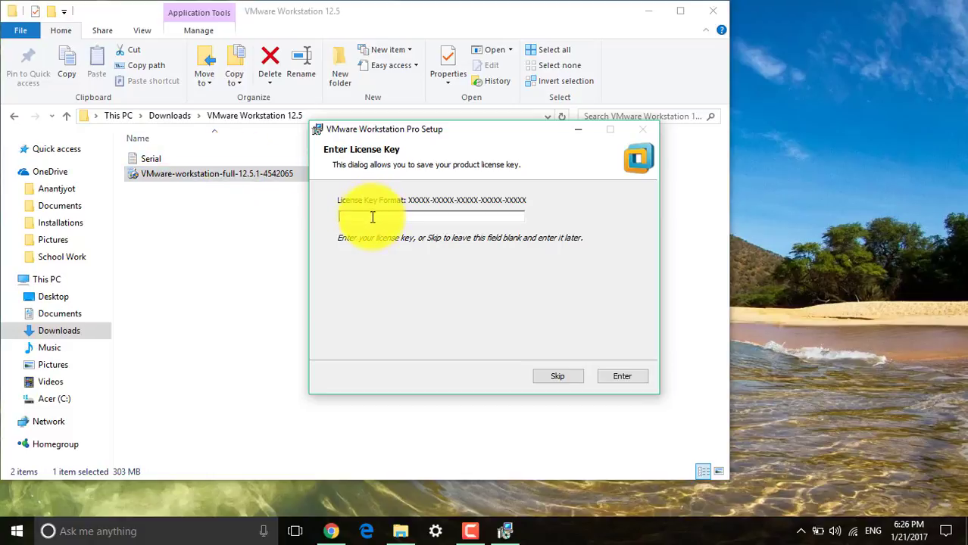
{"action": "key", "text": "ctrl+v"}
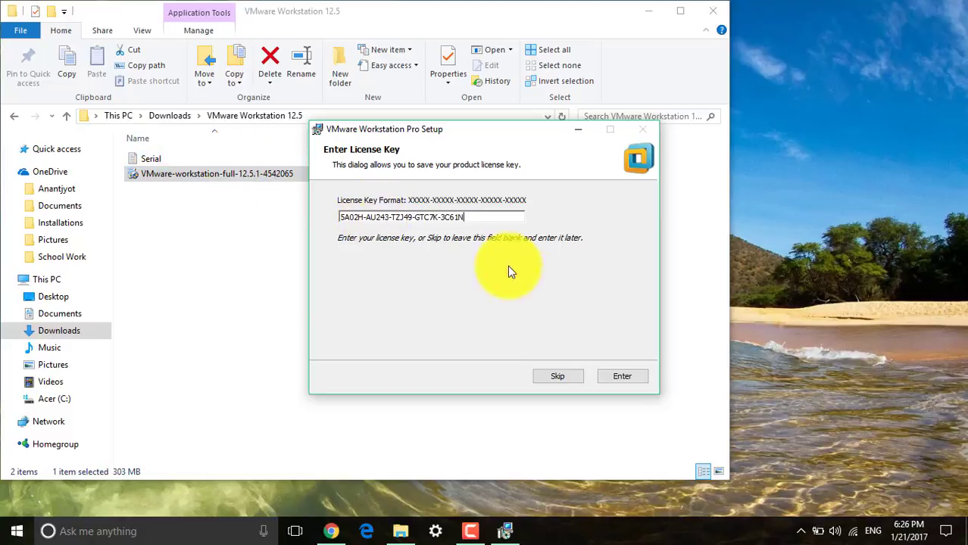
{"action": "left_click", "coordinate": [624, 379]}
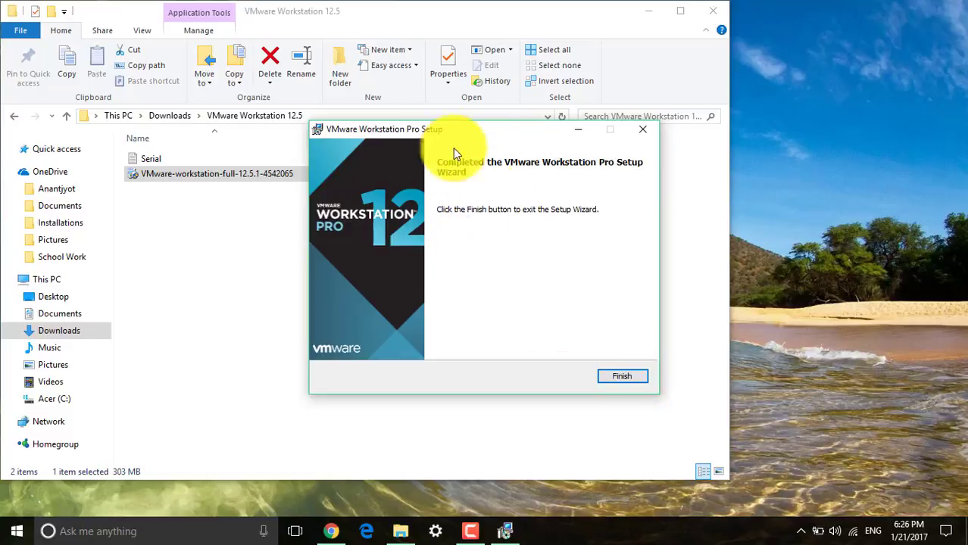
{"action": "left_click", "coordinate": [619, 377]}
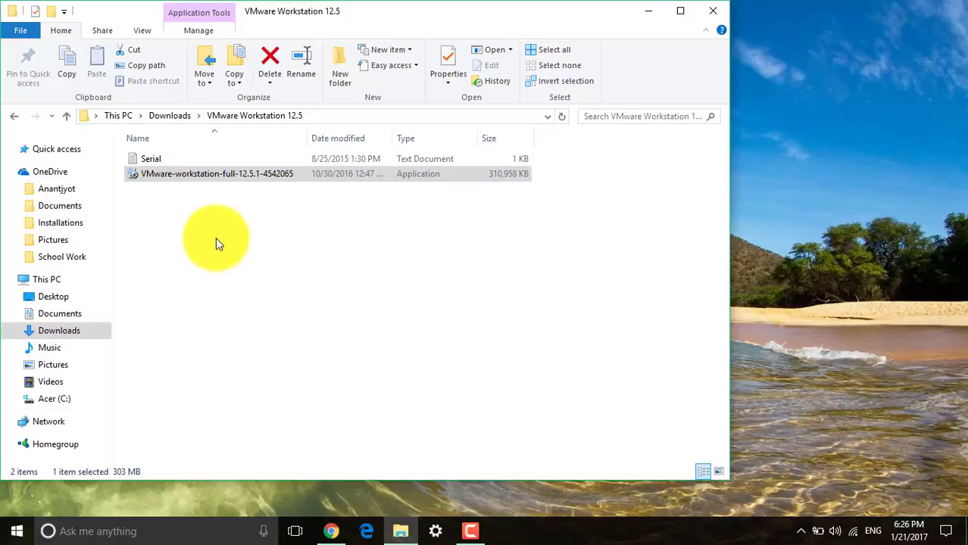
Switch to Chrome to view the Unlocker 207 Patch folder on Google Drive, and minimize the browser.
{"action": "left_click", "coordinate": [329, 531]}
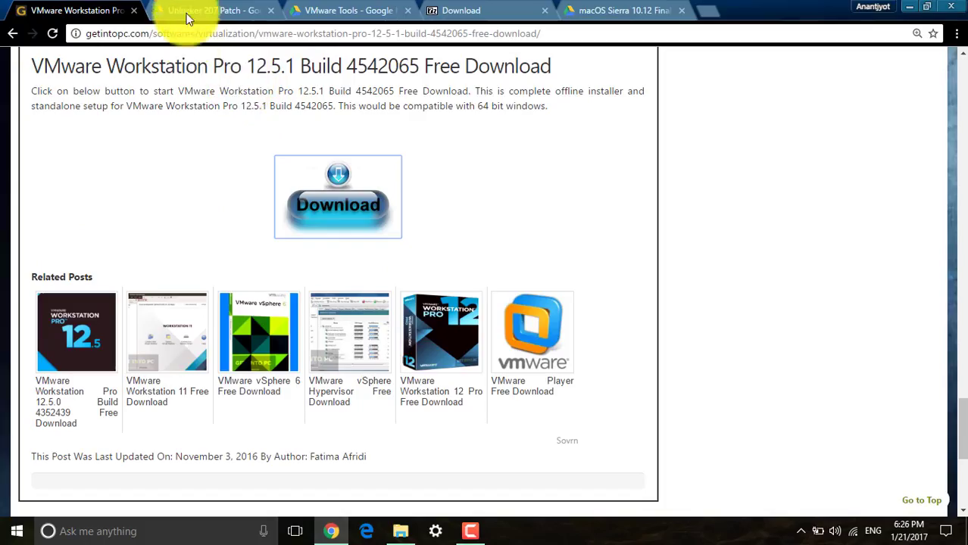
{"action": "left_click", "coordinate": [189, 10]}
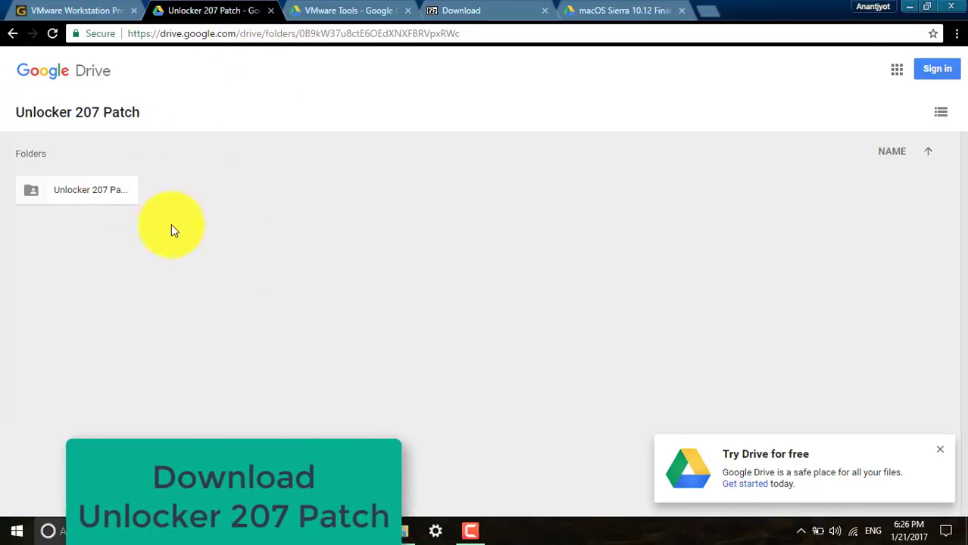
{"action": "left_click", "coordinate": [908, 8]}
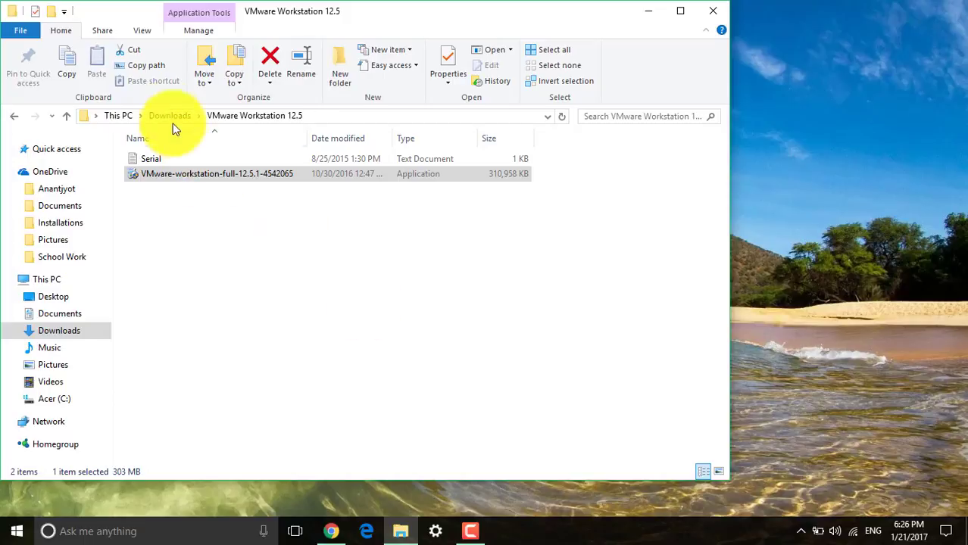
Open the Unlocker 207 Patch folder in Downloads and run the win-install script as administrator.
{"action": "left_click", "coordinate": [170, 116]}
{"action": "double_click", "coordinate": [227, 169]}
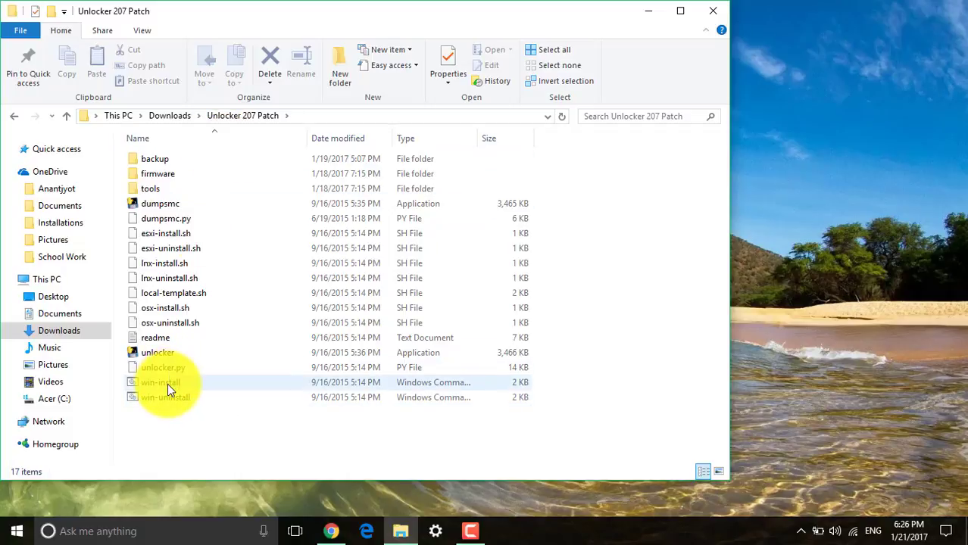
{"action": "left_click", "coordinate": [167, 383]}
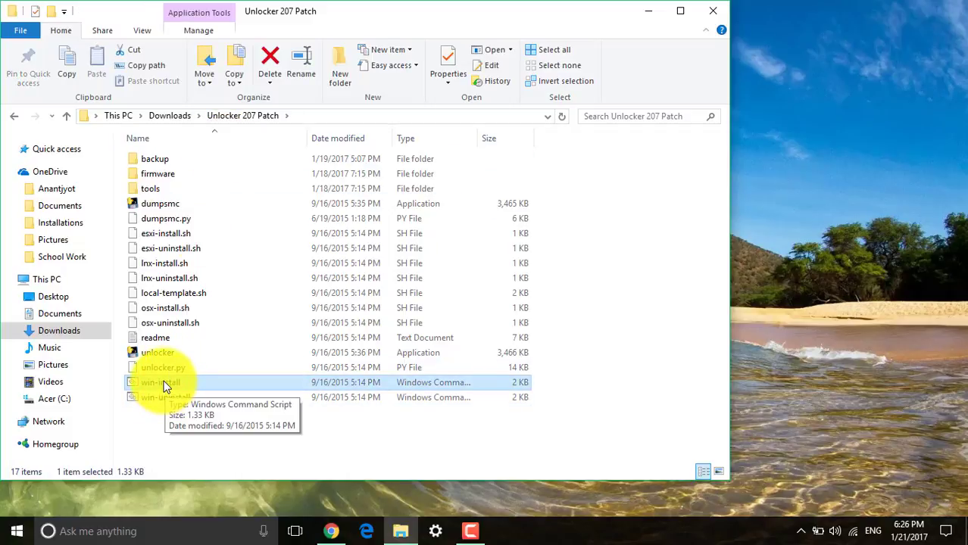
{"action": "right_click", "coordinate": [166, 384]}
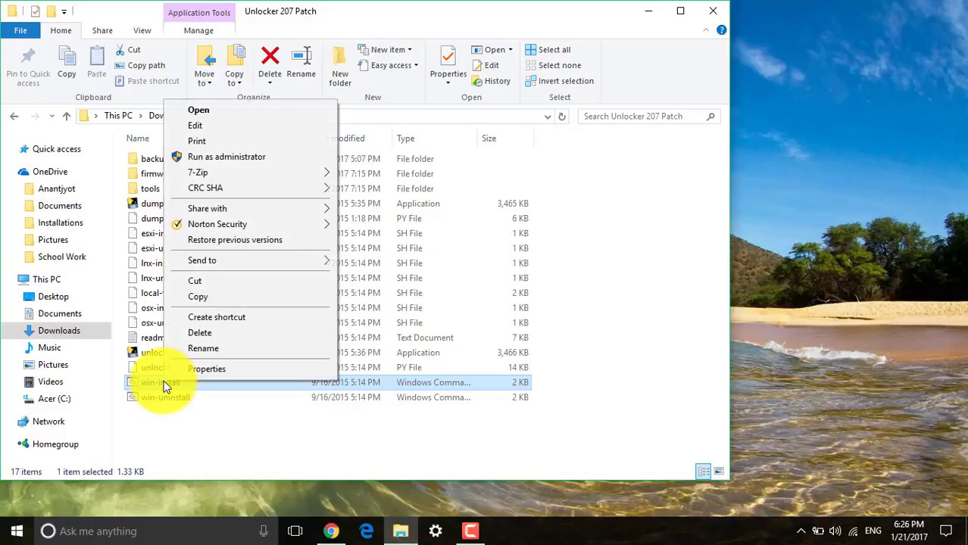
{"action": "left_click", "coordinate": [224, 158]}
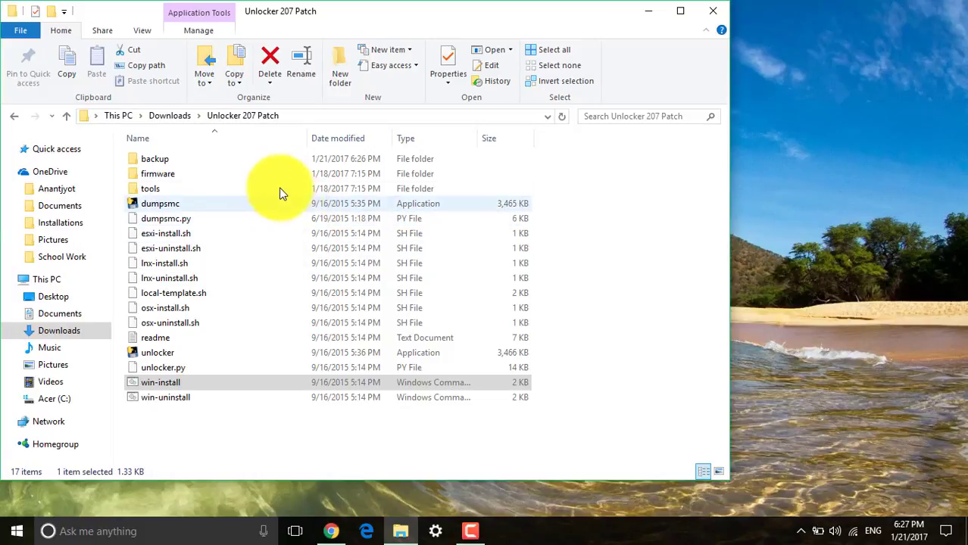
Go back to the Downloads folder, search for VMware, launch VMware Workstation Pro and maximize its window.
{"action": "left_click", "coordinate": [187, 117]}
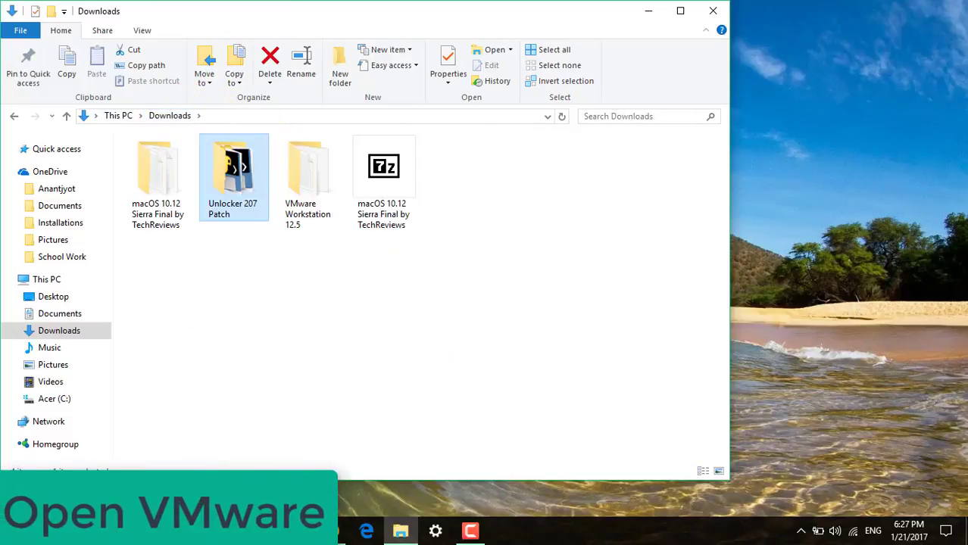
{"action": "key", "text": "super"}
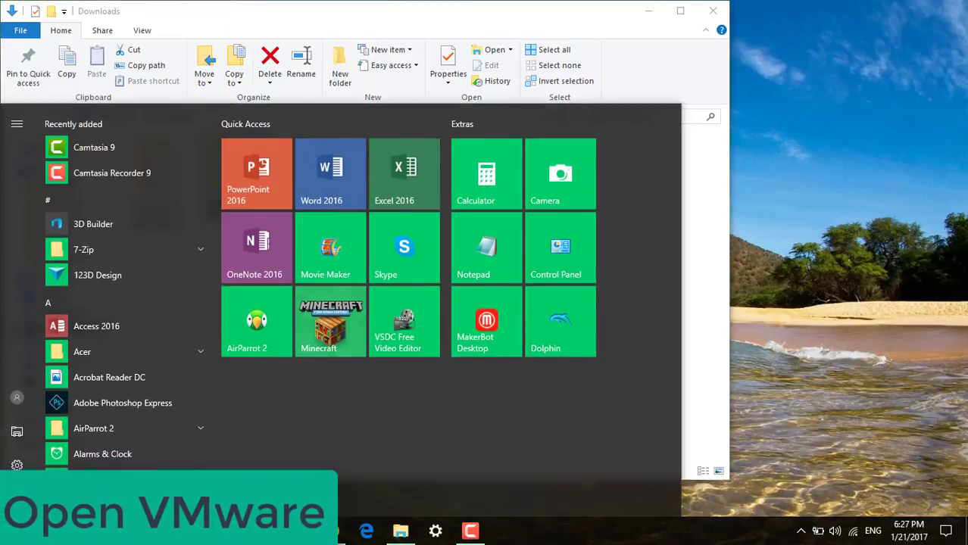
{"action": "type", "text": "vm"}
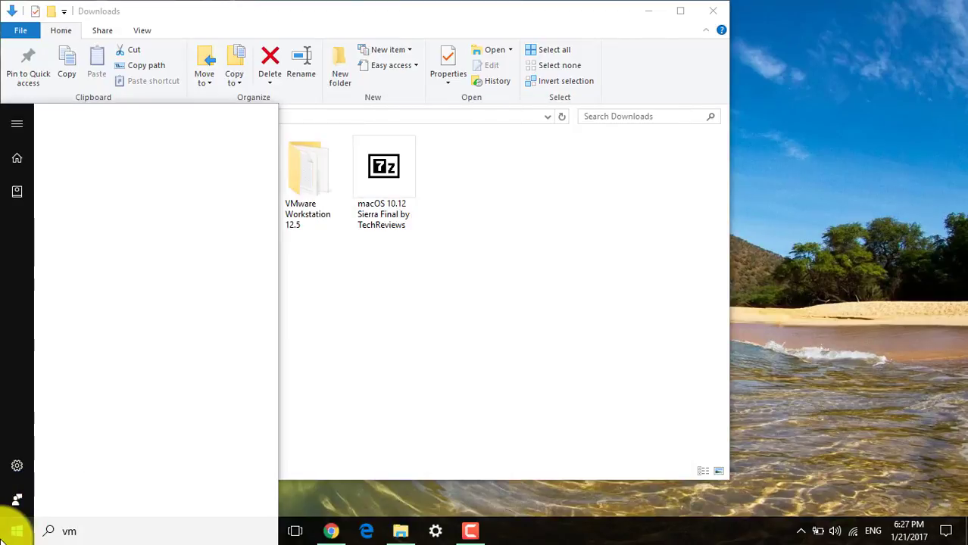
{"action": "type", "text": "ware"}
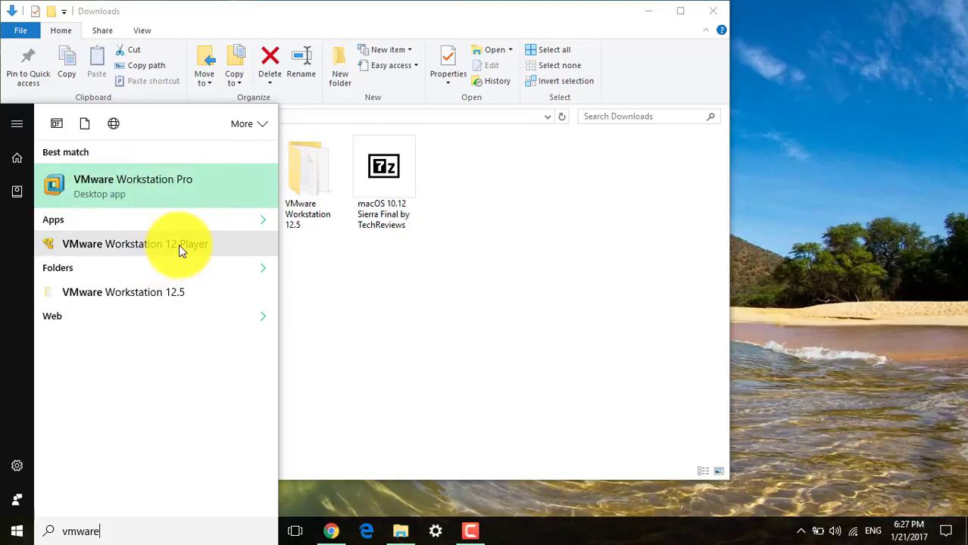
{"action": "left_click", "coordinate": [183, 180]}
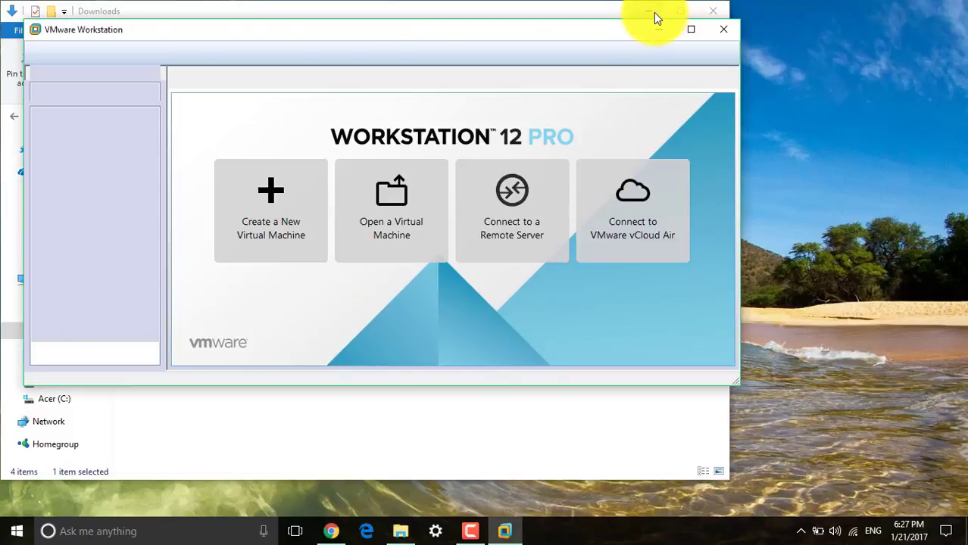
{"action": "left_click", "coordinate": [688, 29]}
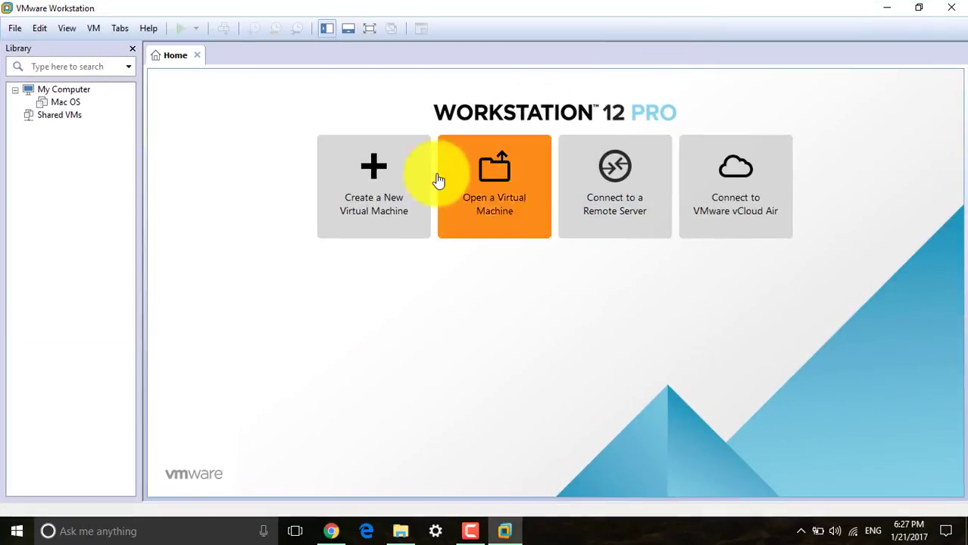
Start a new virtual machine with the Typical configuration and choose to install the operating system later.
{"action": "left_click", "coordinate": [385, 206]}
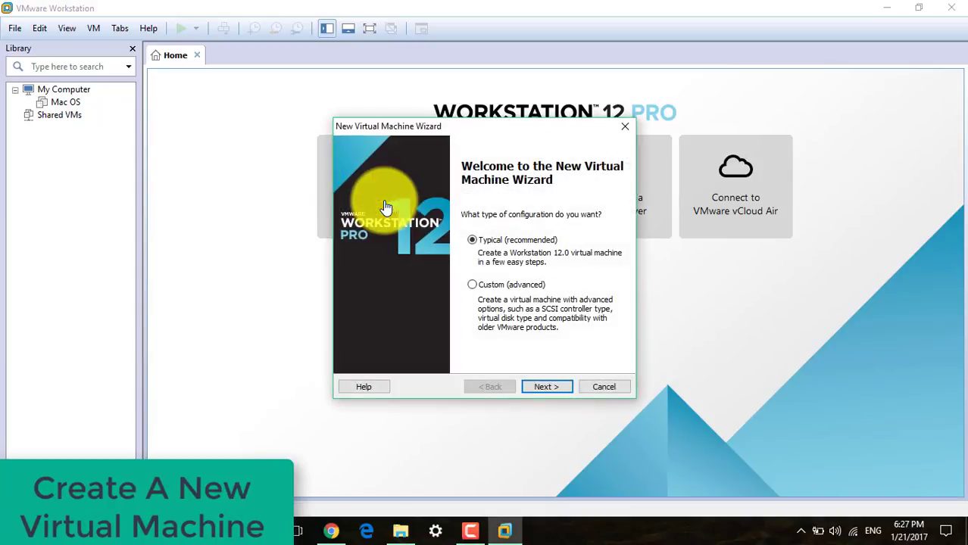
{"action": "left_click", "coordinate": [546, 387]}
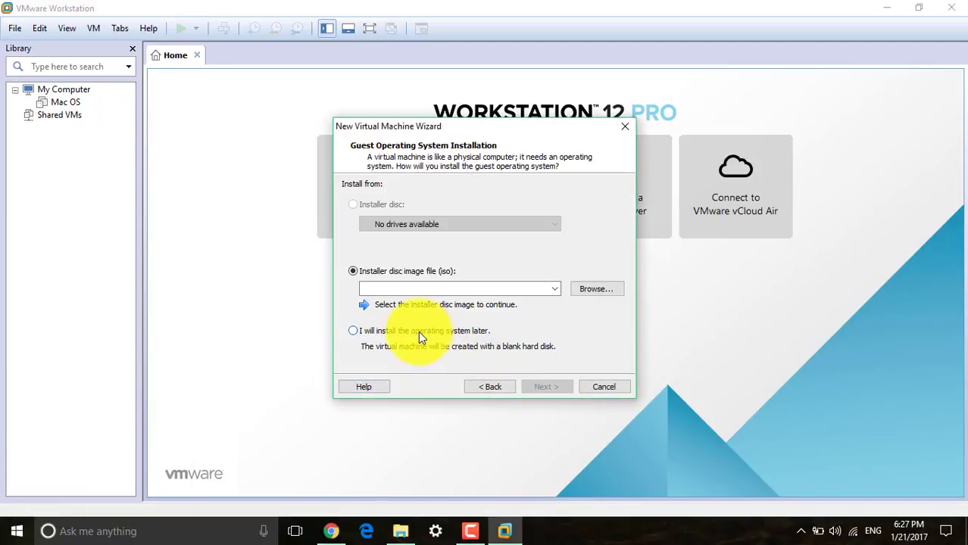
{"action": "left_click", "coordinate": [418, 331]}
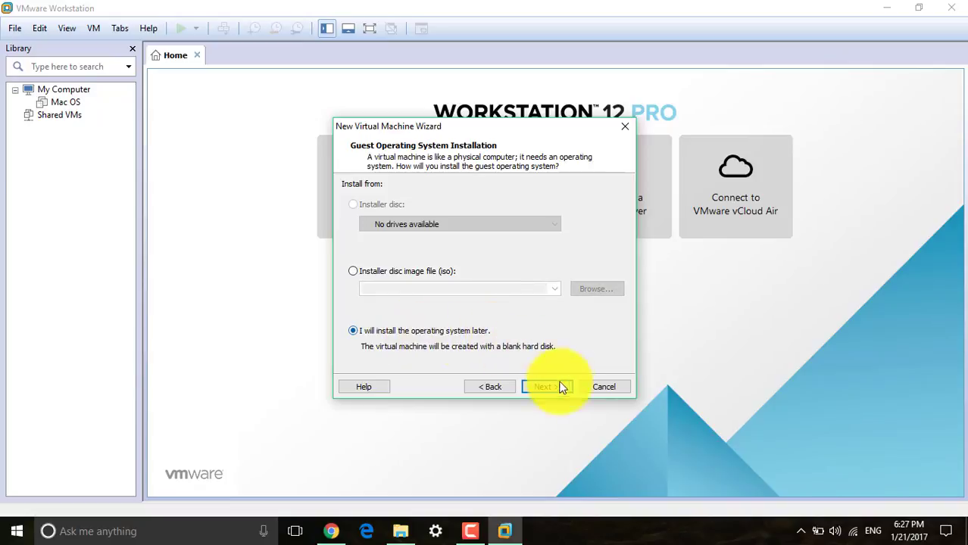
{"action": "left_click", "coordinate": [564, 389]}
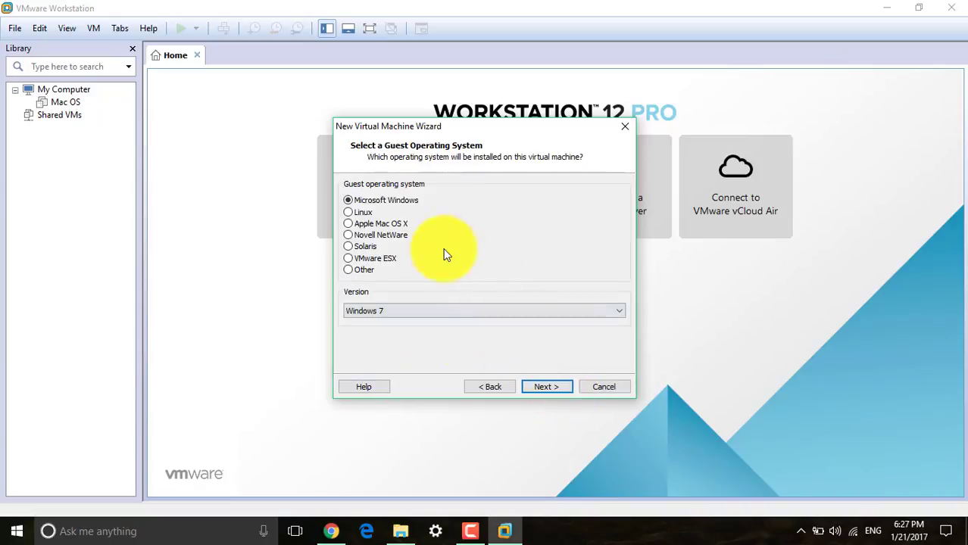
Set the guest operating system to Apple Mac OS X with version macOS 10.12.
{"action": "left_click", "coordinate": [404, 225]}
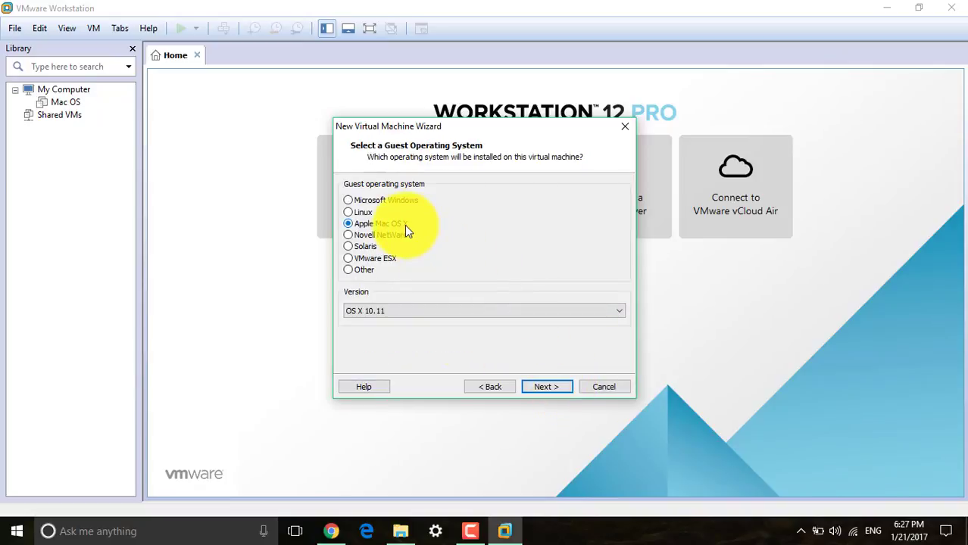
{"action": "left_click", "coordinate": [382, 313]}
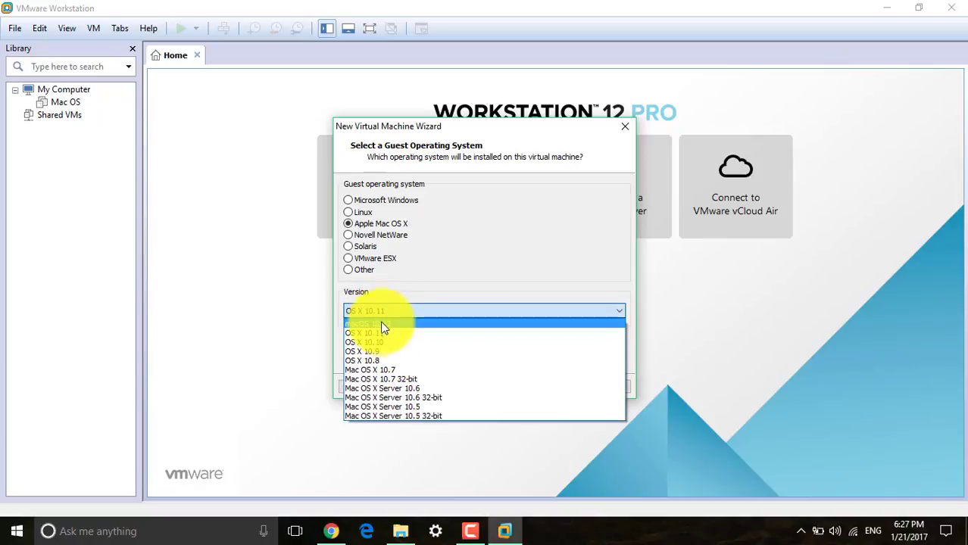
{"action": "left_click", "coordinate": [381, 323]}
{"action": "left_click", "coordinate": [562, 390]}
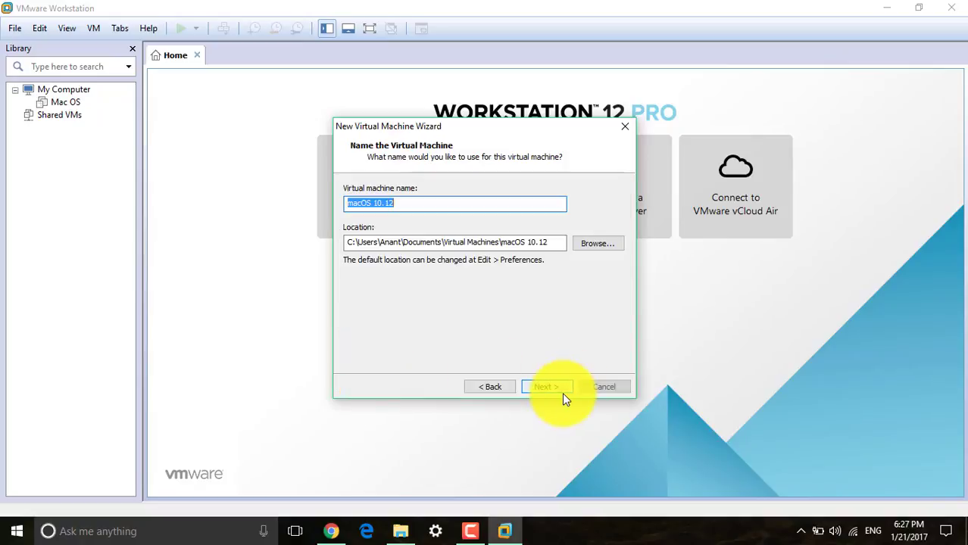
Name the virtual machine Mac OS 10.12 and keep the default location.
{"action": "key", "text": "BackSpace"}
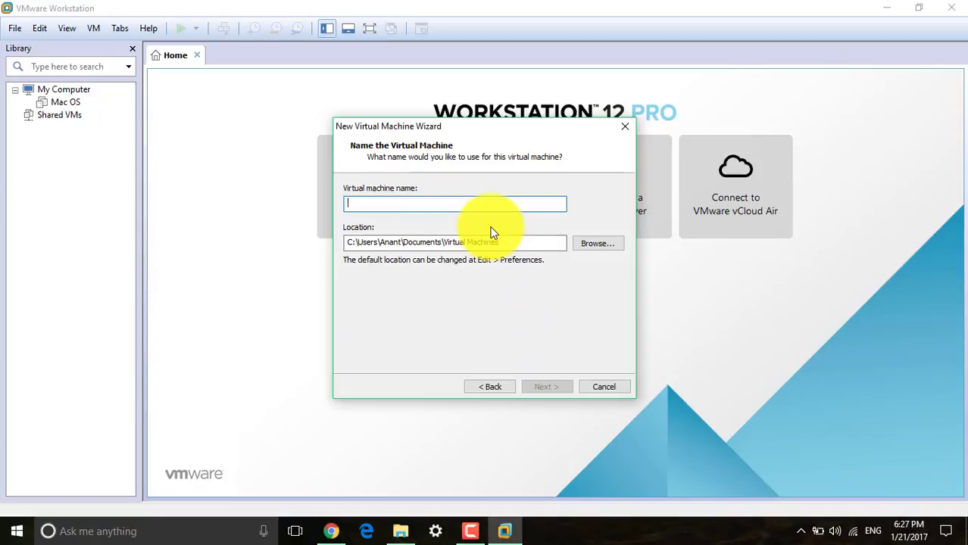
{"action": "type", "text": "Mac OS 10"}
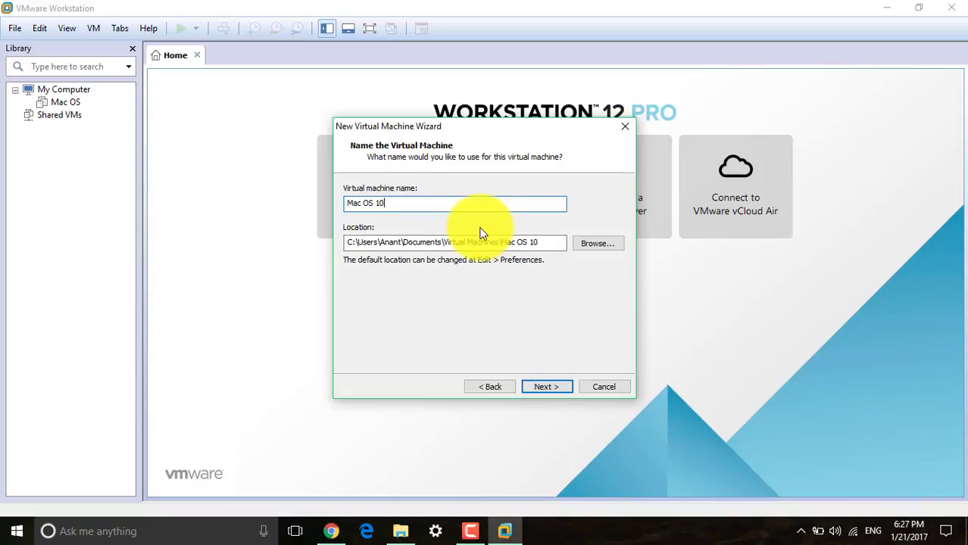
{"action": "type", "text": ".12"}
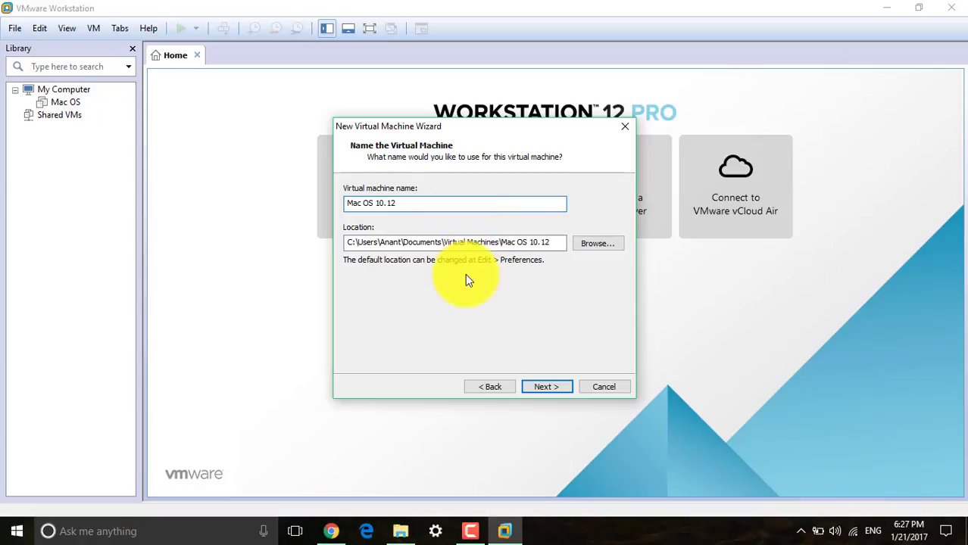
{"action": "left_click", "coordinate": [548, 386]}
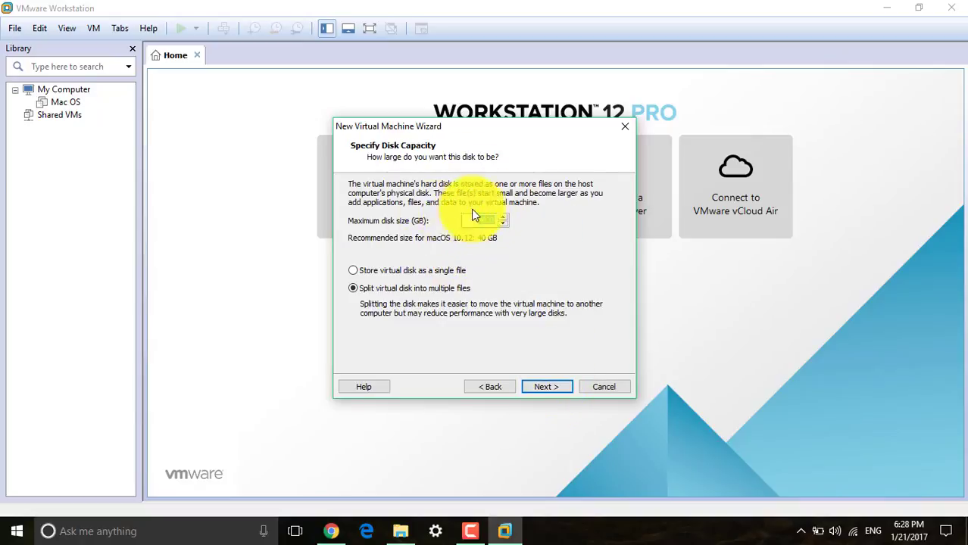
Store the 40 GB virtual disk as a single file, finish creating the machine and close VMware Workstation.
{"action": "left_click", "coordinate": [383, 270]}
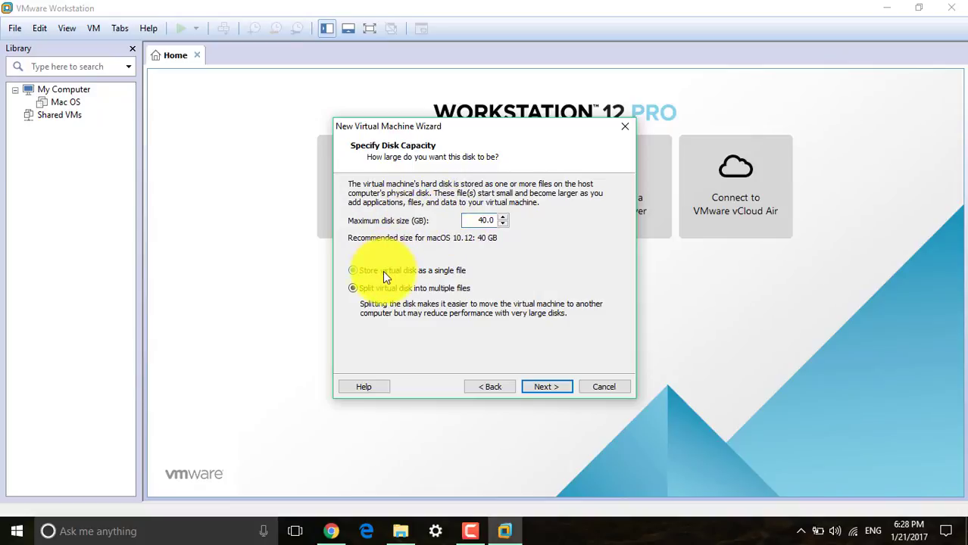
{"action": "left_click", "coordinate": [550, 387]}
{"action": "left_click", "coordinate": [548, 388]}
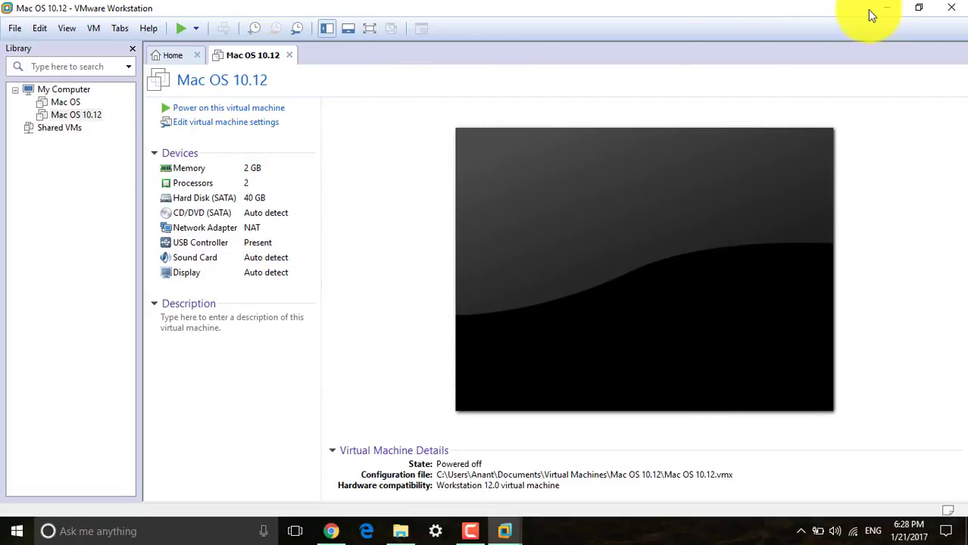
{"action": "left_click", "coordinate": [957, 10]}
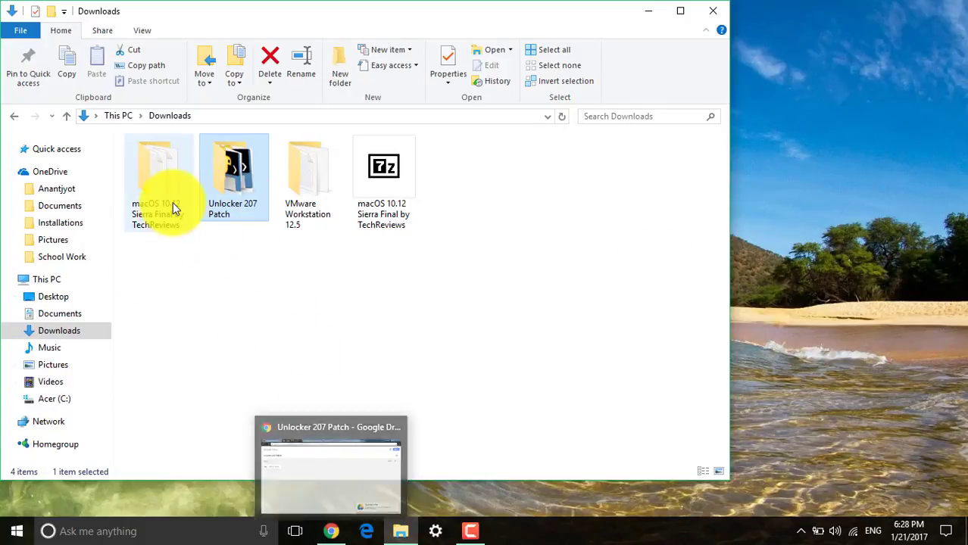
Select the macOS 10.12 Sierra Final archive in Downloads and switch to Chrome to view the 7-Zip download page.
{"action": "left_click", "coordinate": [375, 212]}
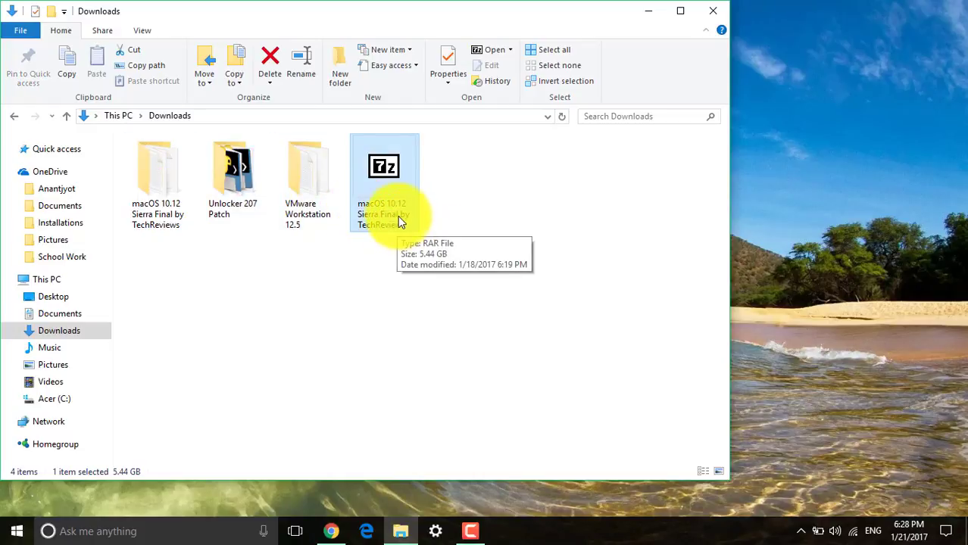
{"action": "left_click", "coordinate": [329, 529]}
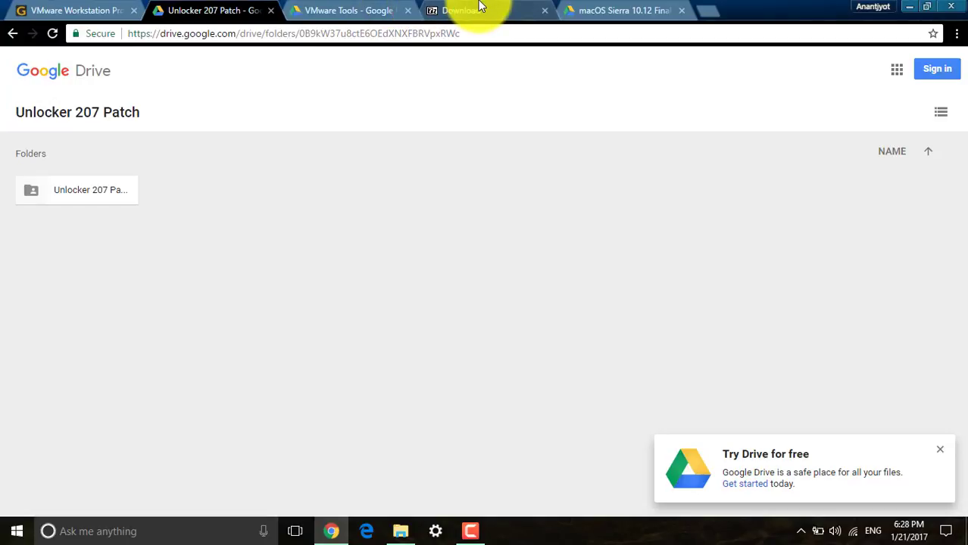
{"action": "left_click", "coordinate": [477, 7]}
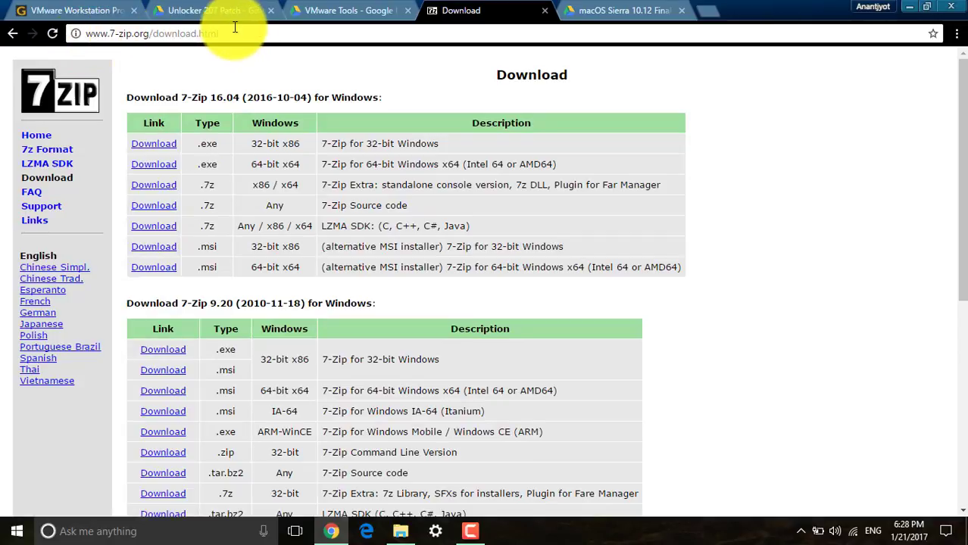
{"action": "double_click", "coordinate": [256, 144]}
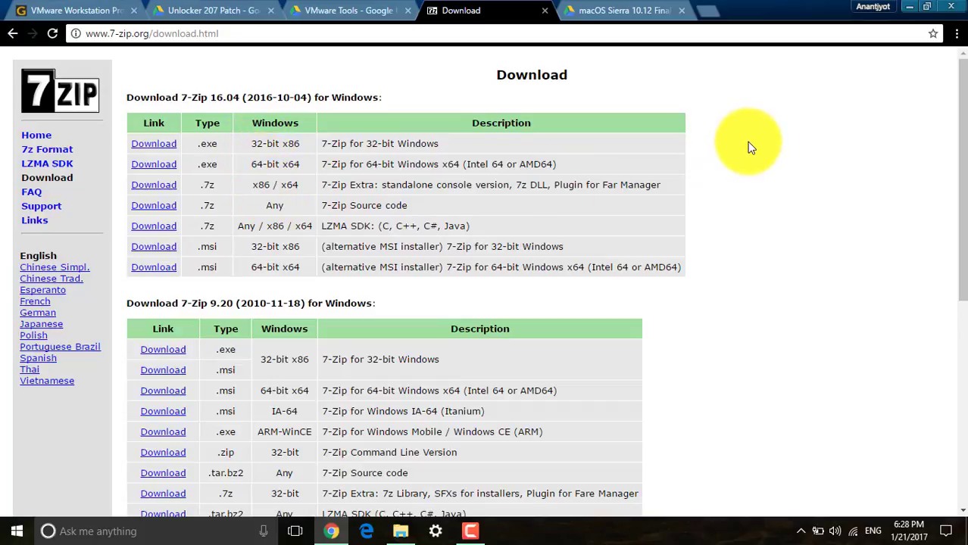
Open the About your PC settings to check the Windows system type, and close them.
{"action": "key", "text": "super"}
{"action": "type", "text": "a"}
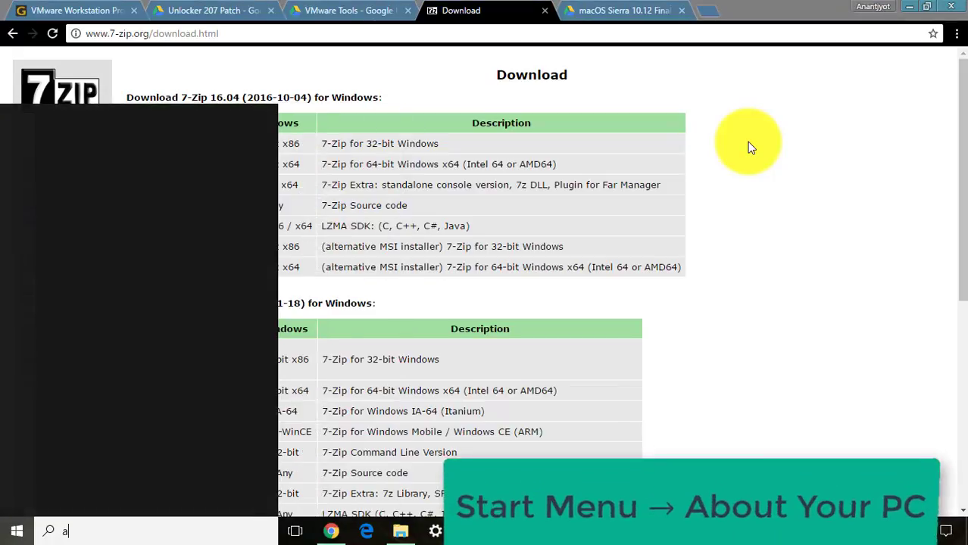
{"action": "type", "text": "bbout"}
{"action": "key", "text": "BackSpace"}
{"action": "key", "text": "BackSpace"}
{"action": "key", "text": "BackSpace"}
{"action": "key", "text": "BackSpace"}
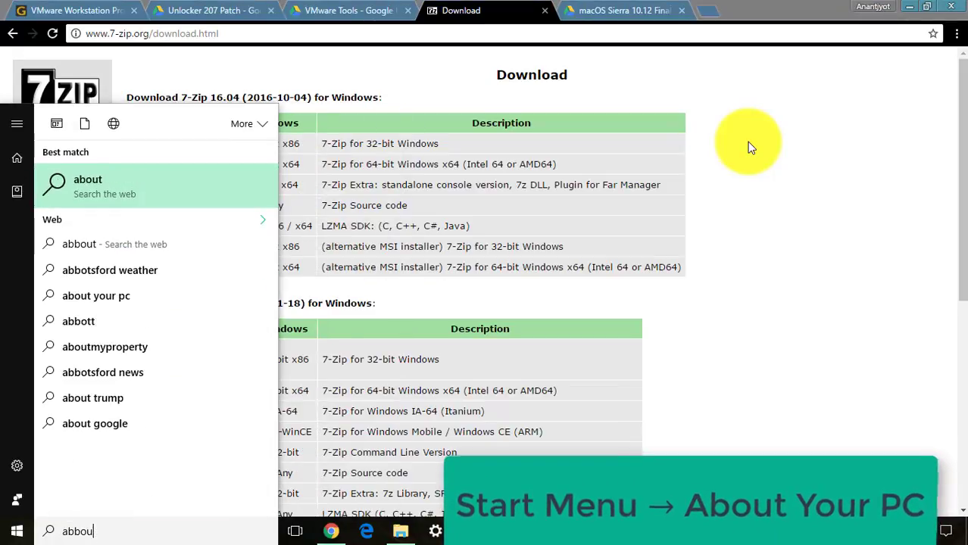
{"action": "type", "text": "out"}
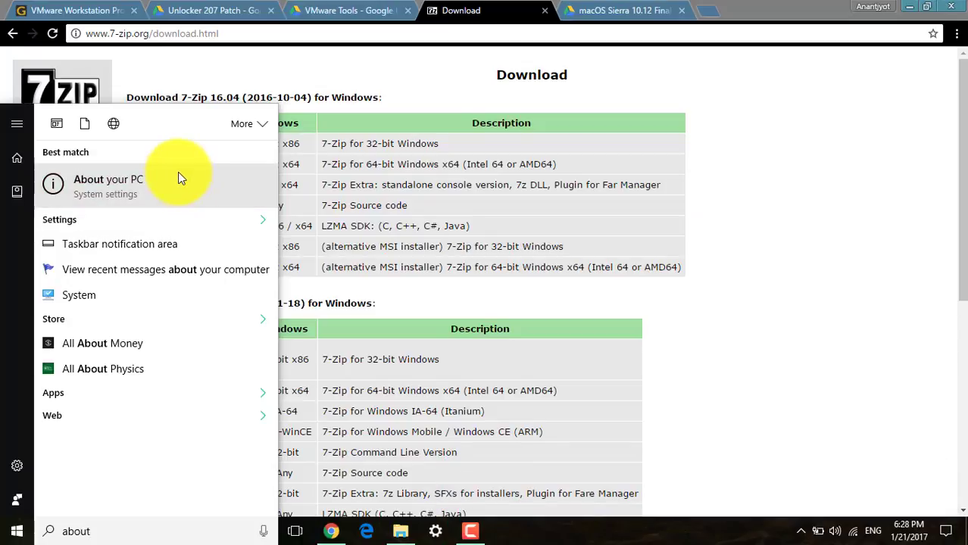
{"action": "left_click", "coordinate": [180, 177]}
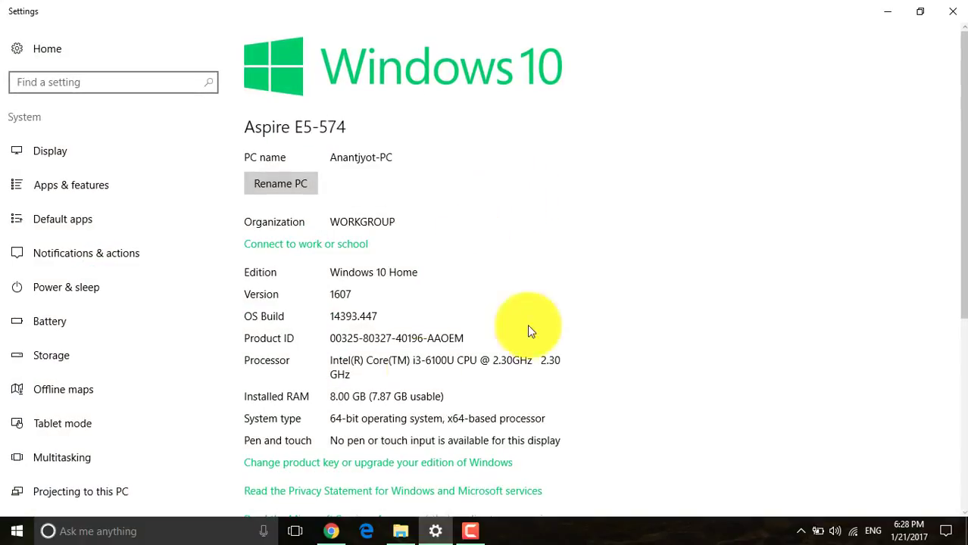
{"action": "scroll", "coordinate": [963, 230], "scroll_direction": "down", "scroll_amount": 1}
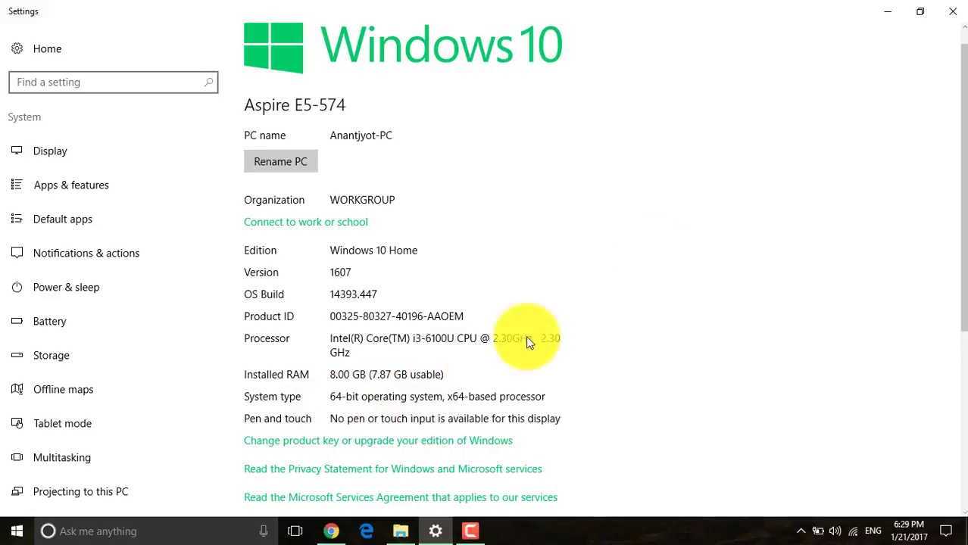
{"action": "left_click", "coordinate": [952, 13]}
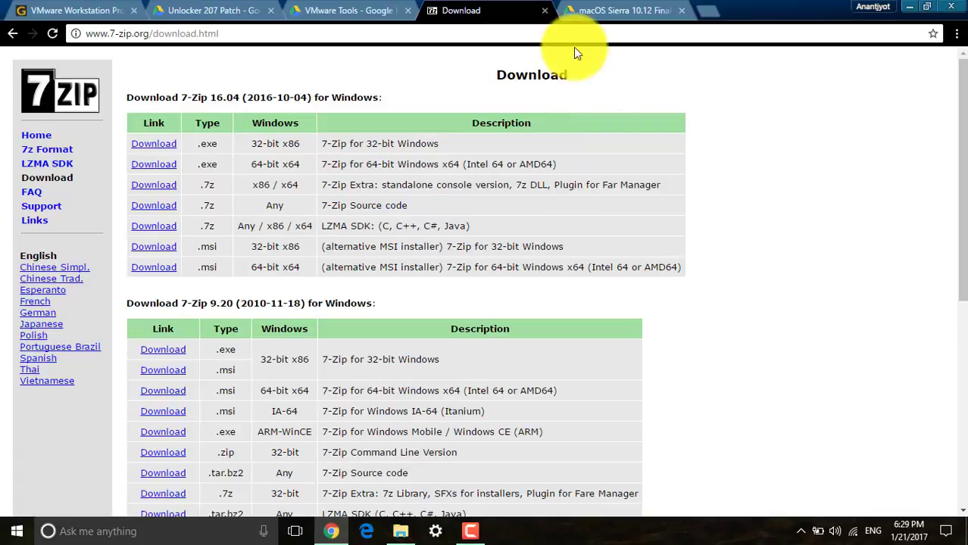
Close the 7-Zip download page and view the address of the macOS Sierra 10.12 Final Virtual Machine folder on Google Drive.
{"action": "left_click", "coordinate": [544, 10]}
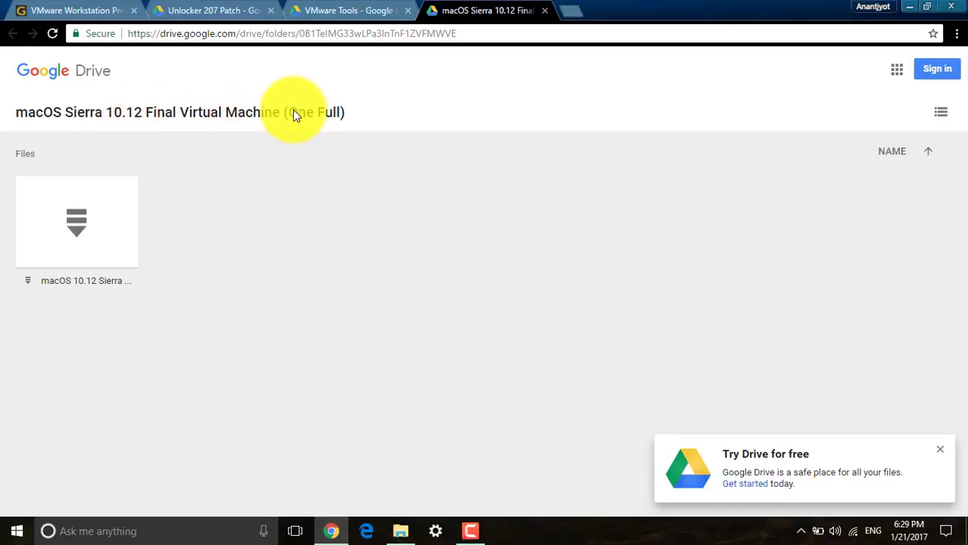
{"action": "left_click", "coordinate": [274, 33]}
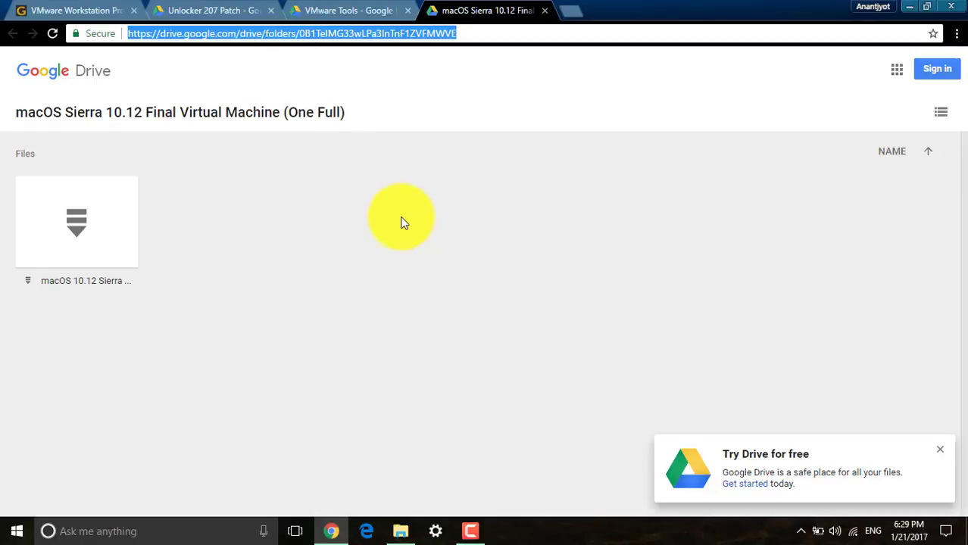
{"action": "left_click", "coordinate": [466, 35]}
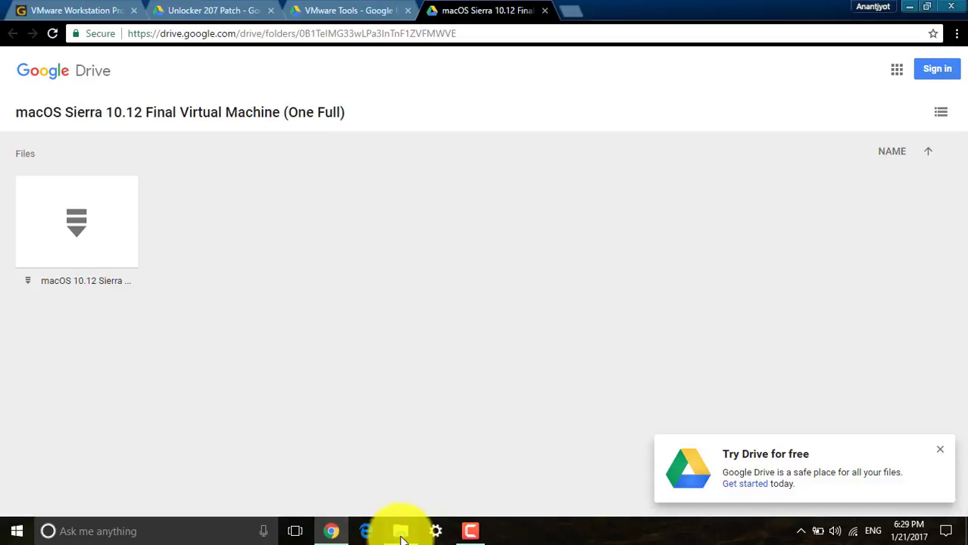
Switch to File Explorer and set the macOS 10.12 Sierra Final .rar archive to open with 7zFM from Program Files\7-Zip.
{"action": "mouse_move", "coordinate": [402, 537]}
{"action": "left_click", "coordinate": [411, 475]}
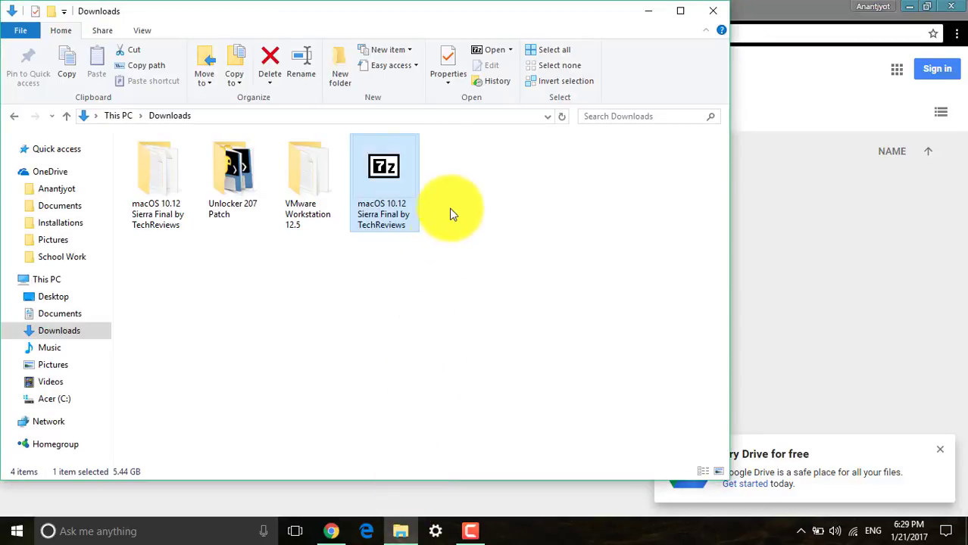
{"action": "right_click", "coordinate": [393, 190]}
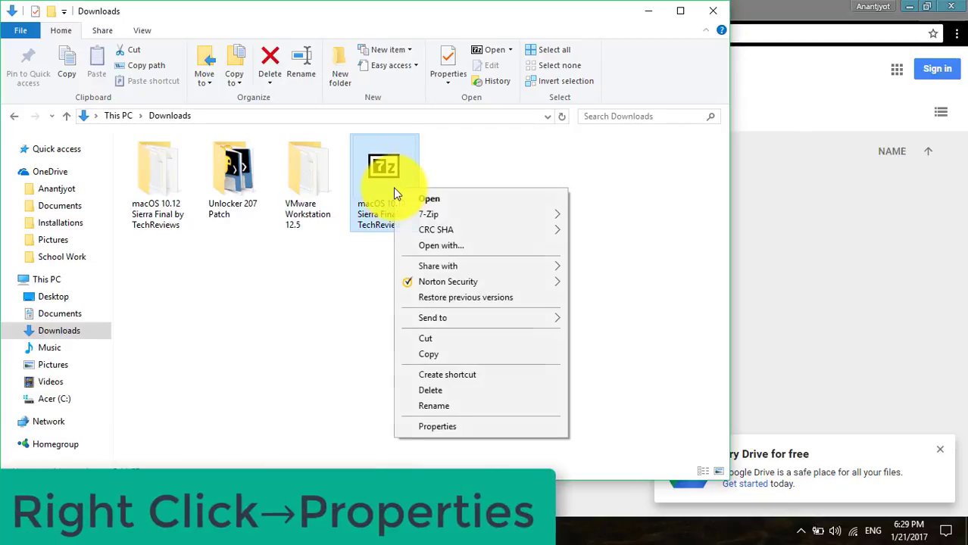
{"action": "left_click", "coordinate": [437, 426]}
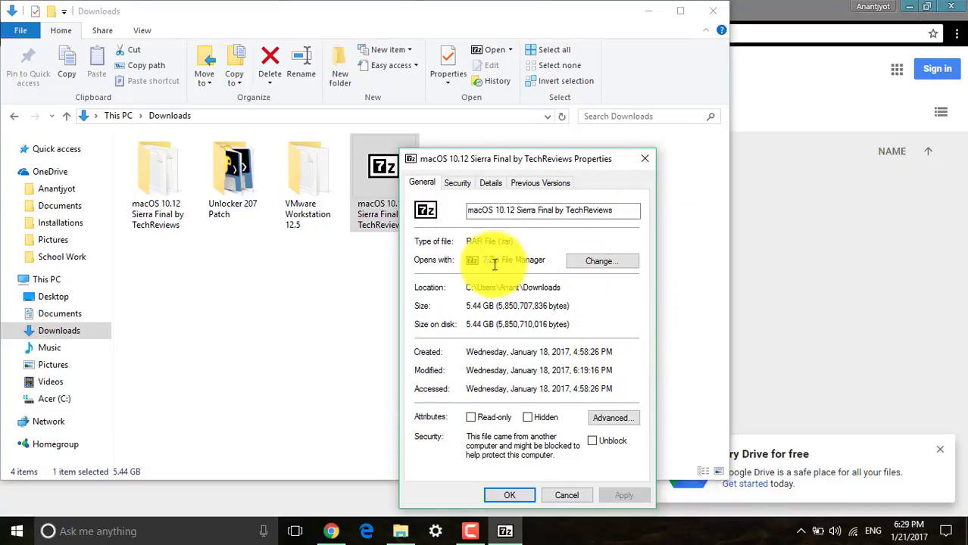
{"action": "left_click", "coordinate": [619, 262]}
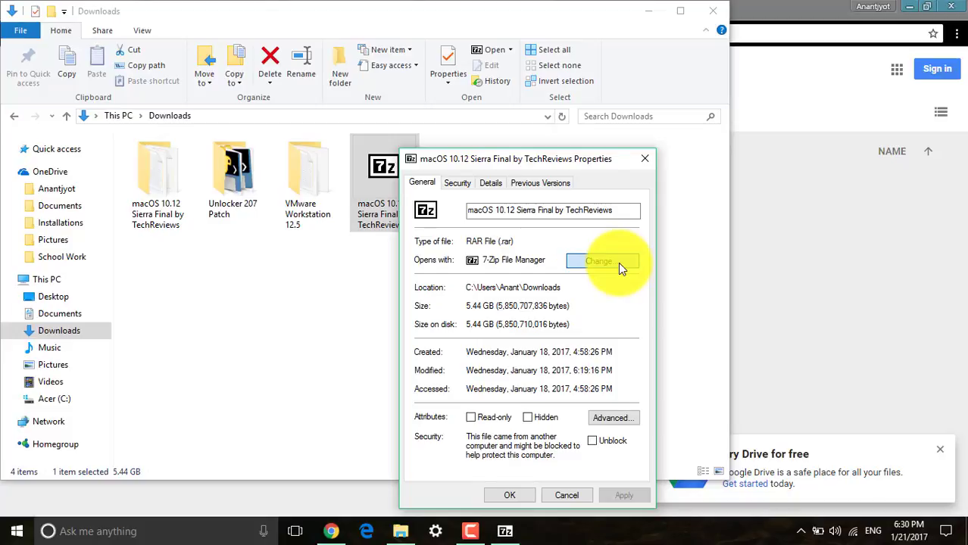
{"action": "left_click", "coordinate": [403, 337]}
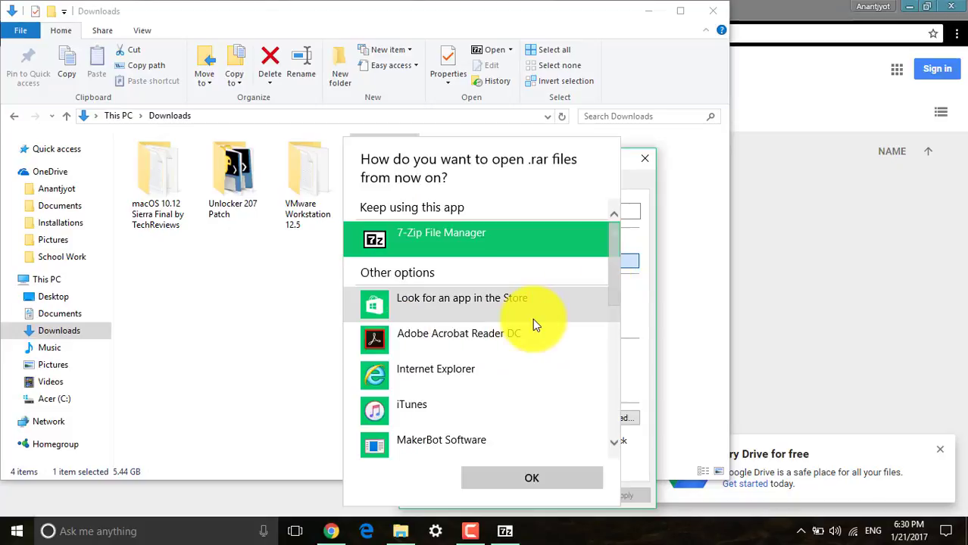
{"action": "scroll", "coordinate": [533, 324], "scroll_direction": "down", "scroll_amount": 5}
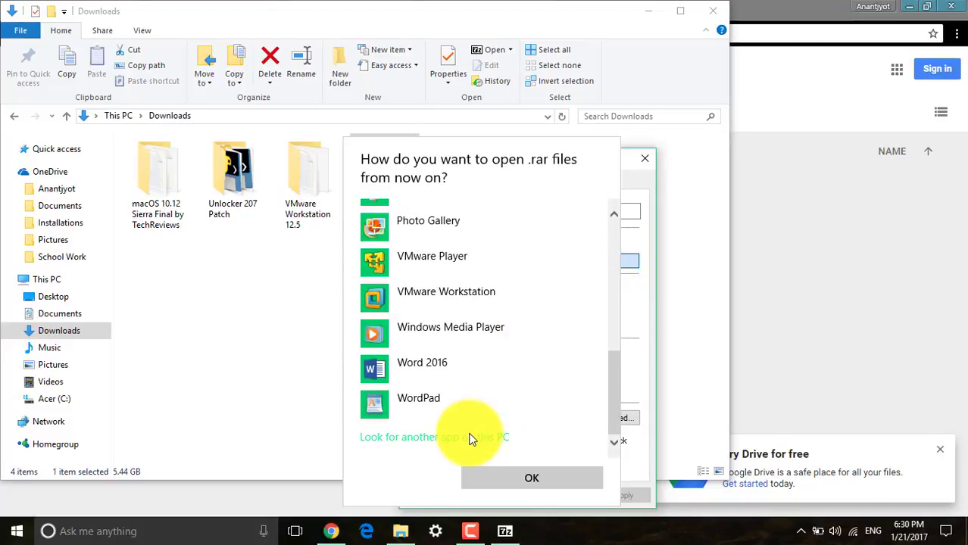
{"action": "left_click", "coordinate": [469, 438]}
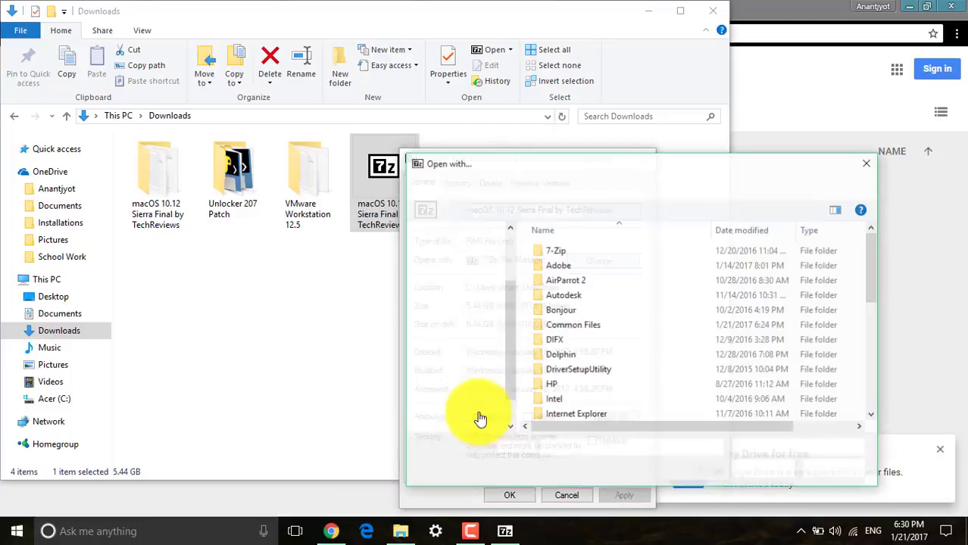
{"action": "double_click", "coordinate": [574, 250]}
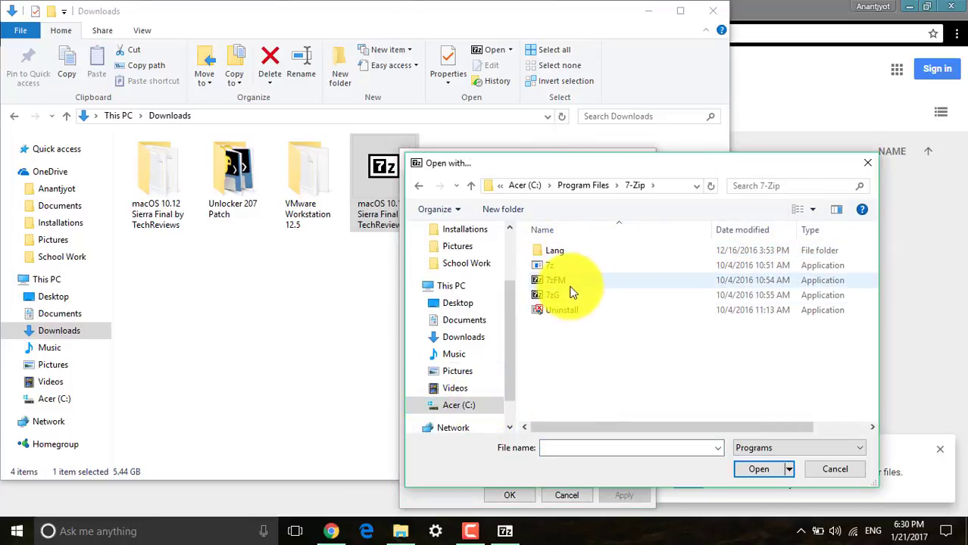
{"action": "double_click", "coordinate": [571, 282]}
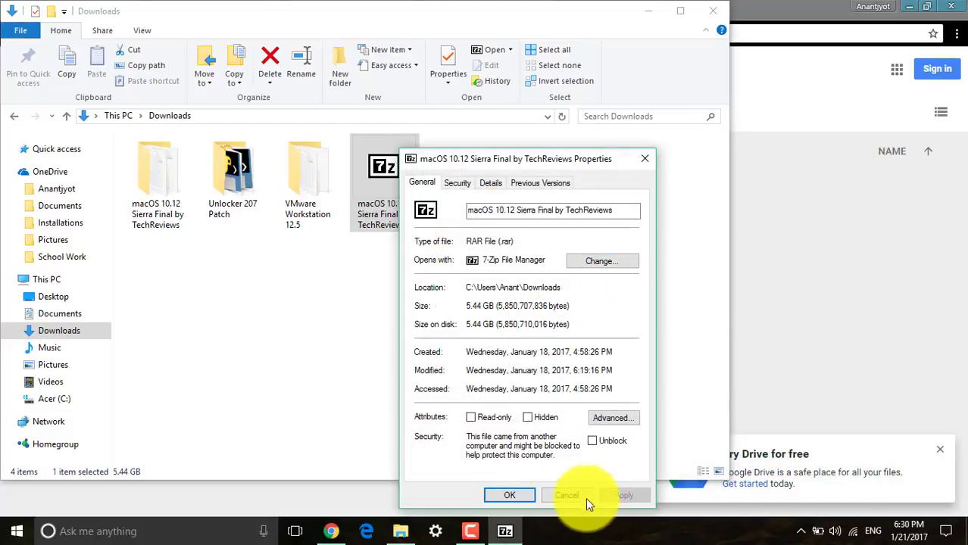
{"action": "left_click", "coordinate": [509, 496]}
View the 7-Zip extraction options for the macOS 10.12 Sierra Final archive and dismiss them.
{"action": "left_click", "coordinate": [394, 196]}
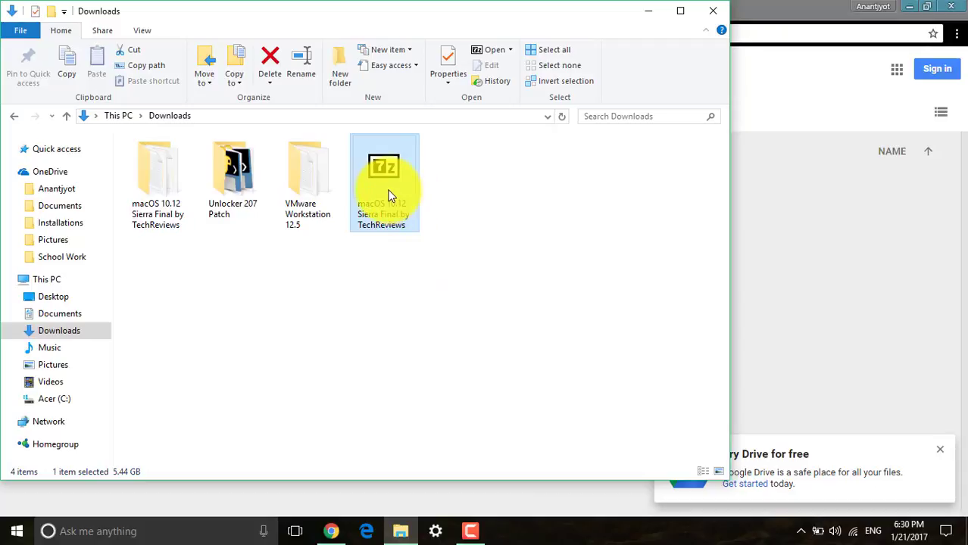
{"action": "right_click", "coordinate": [390, 196]}
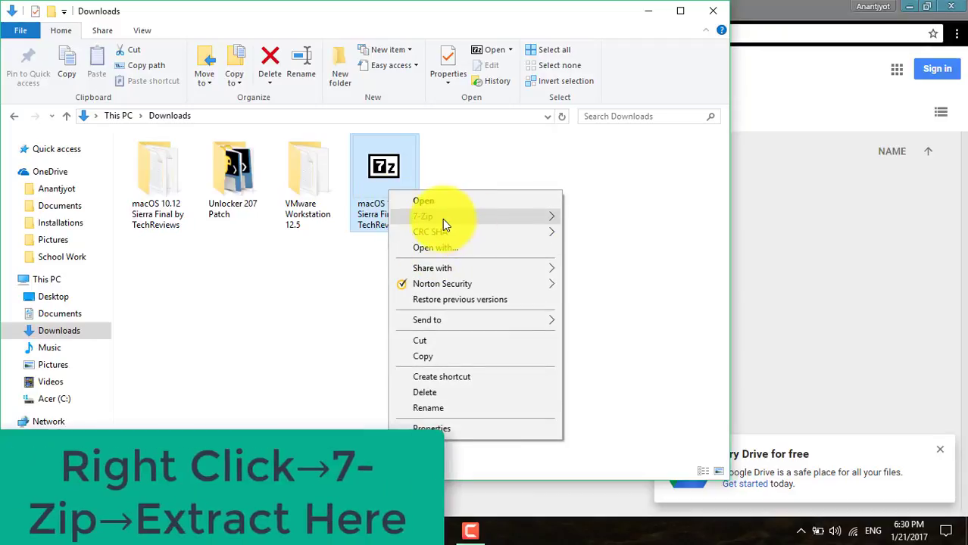
{"action": "mouse_move", "coordinate": [464, 216]}
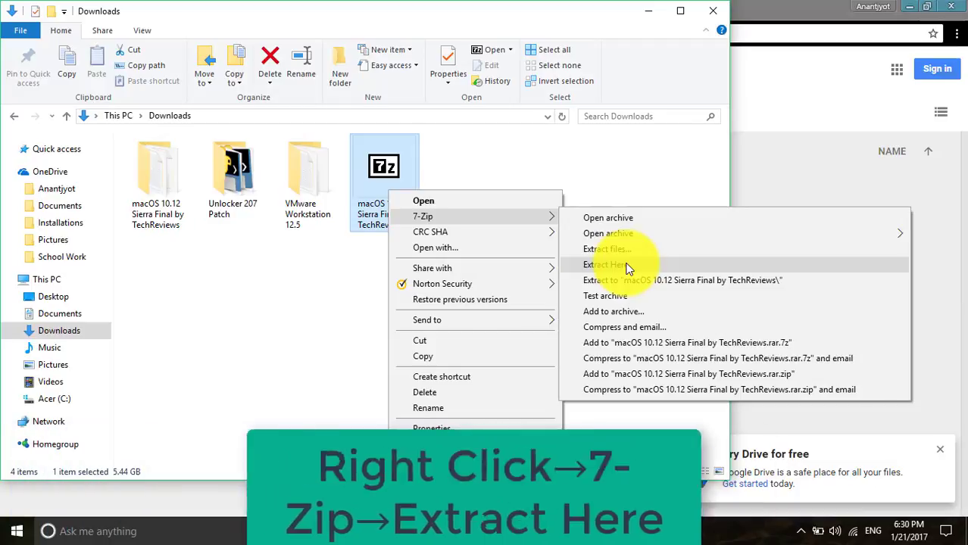
{"action": "left_click", "coordinate": [281, 294]}
Open the extracted macOS 10.12 Sierra Final by TechReviews folder in Downloads and examine its files.
{"action": "left_click", "coordinate": [166, 177]}
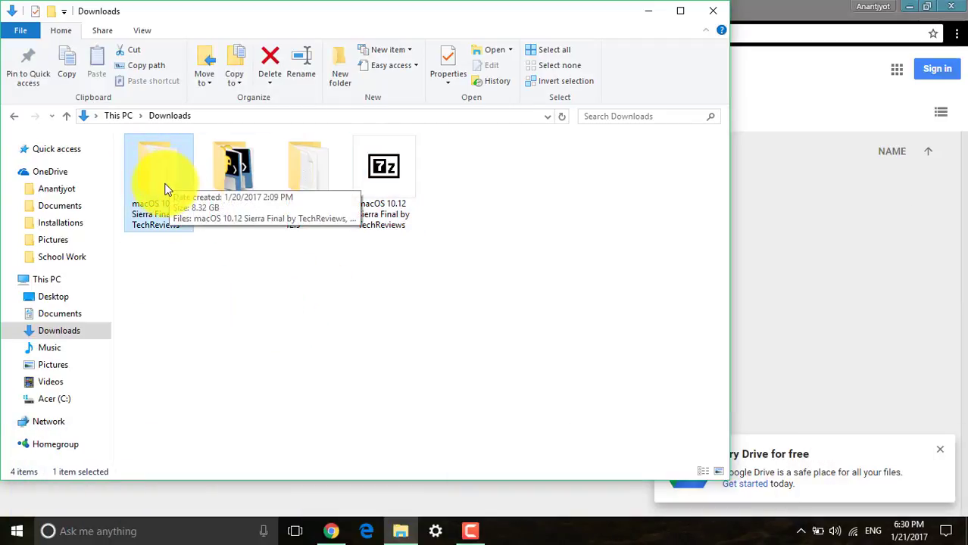
{"action": "double_click", "coordinate": [162, 191]}
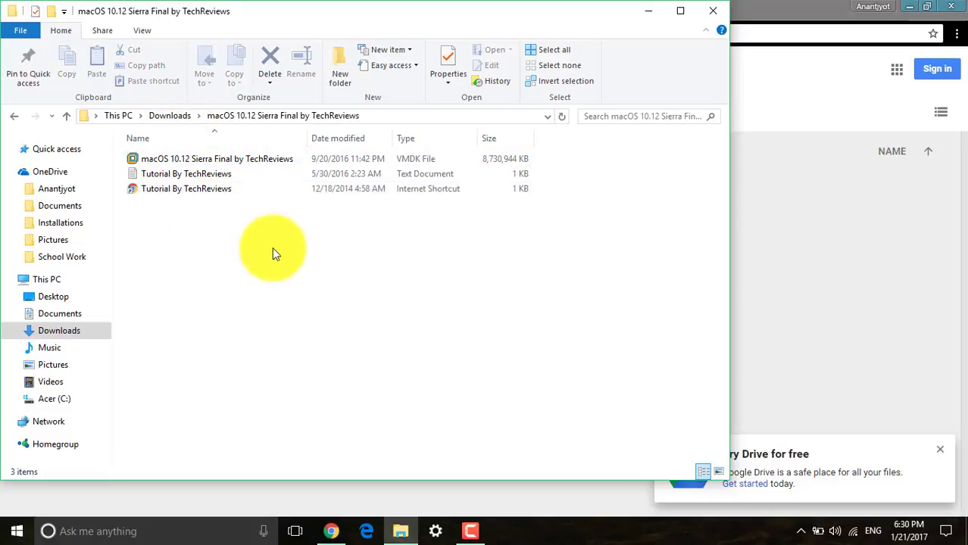
{"action": "left_click_drag", "start_coordinate": [256, 228], "coordinate": [255, 147]}
{"action": "left_click", "coordinate": [255, 263]}
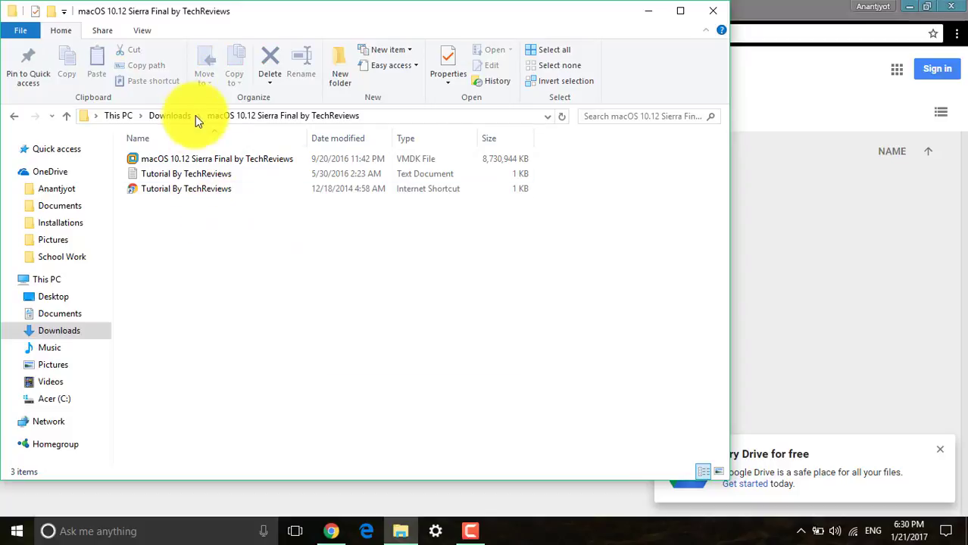
Create a new folder named VMWARE in Documents.
{"action": "left_click", "coordinate": [67, 317]}
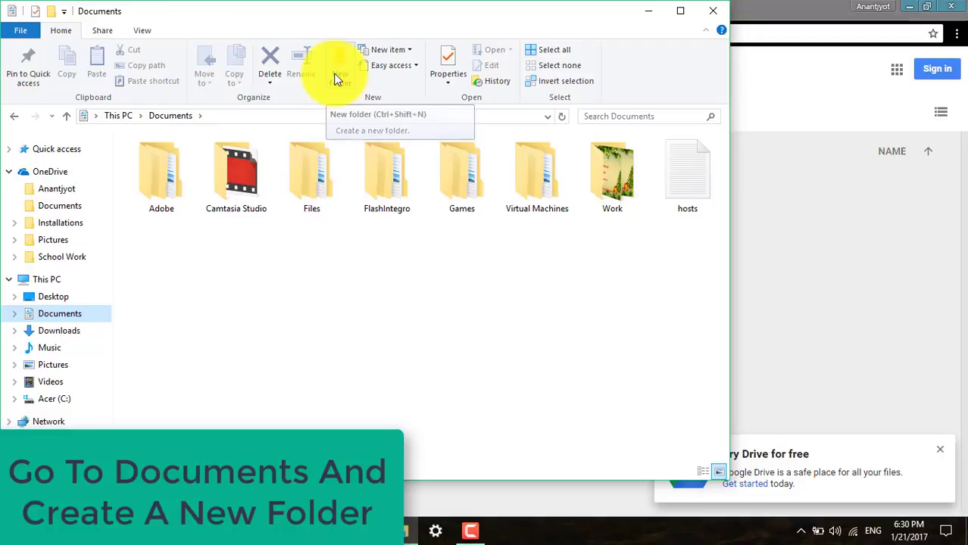
{"action": "left_click", "coordinate": [334, 73]}
{"action": "key", "text": "BackSpace"}
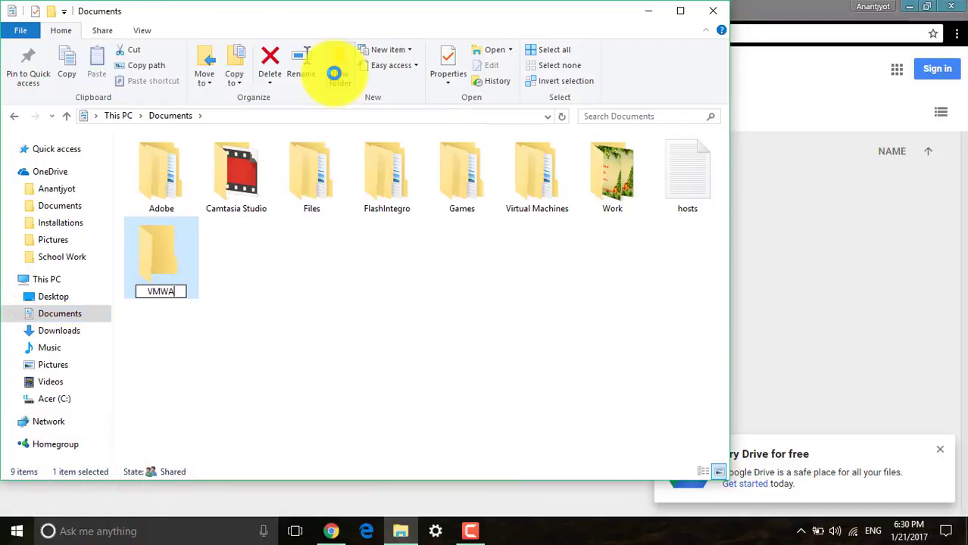
{"action": "key", "text": "Return"}
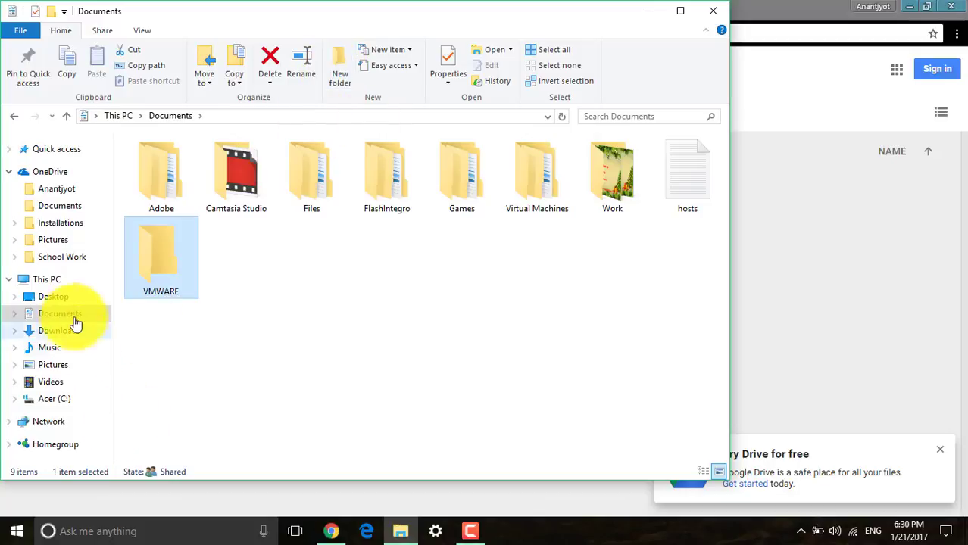
Copy the macOS 10.12 Sierra Final by TechReviews folder from Downloads into the VMWARE folder in Documents and open that folder to check it.
{"action": "left_click", "coordinate": [72, 334]}
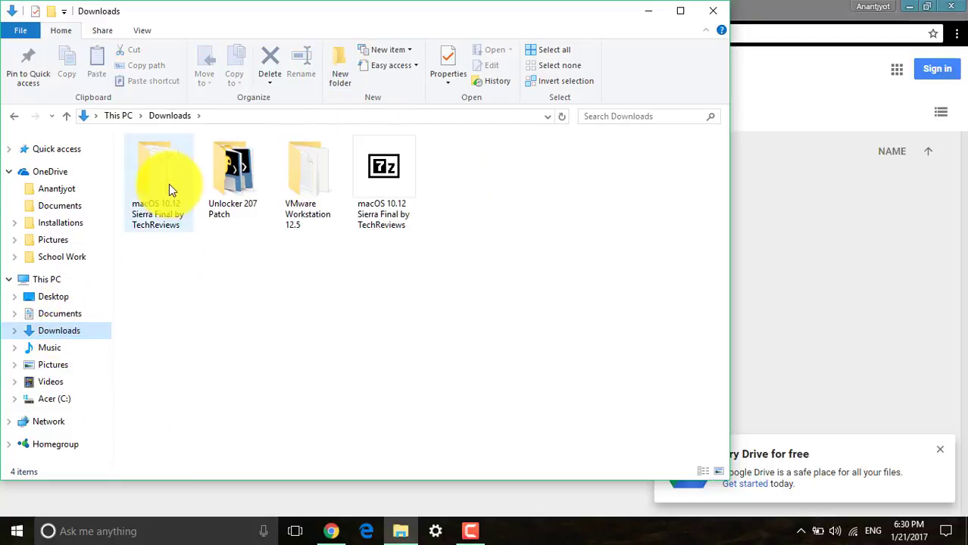
{"action": "left_click", "coordinate": [169, 184]}
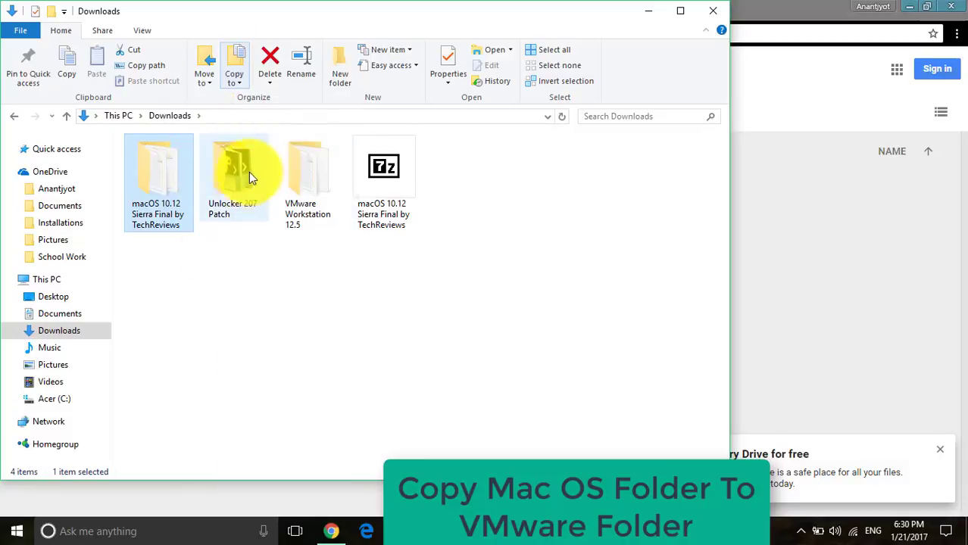
{"action": "left_click", "coordinate": [237, 77]}
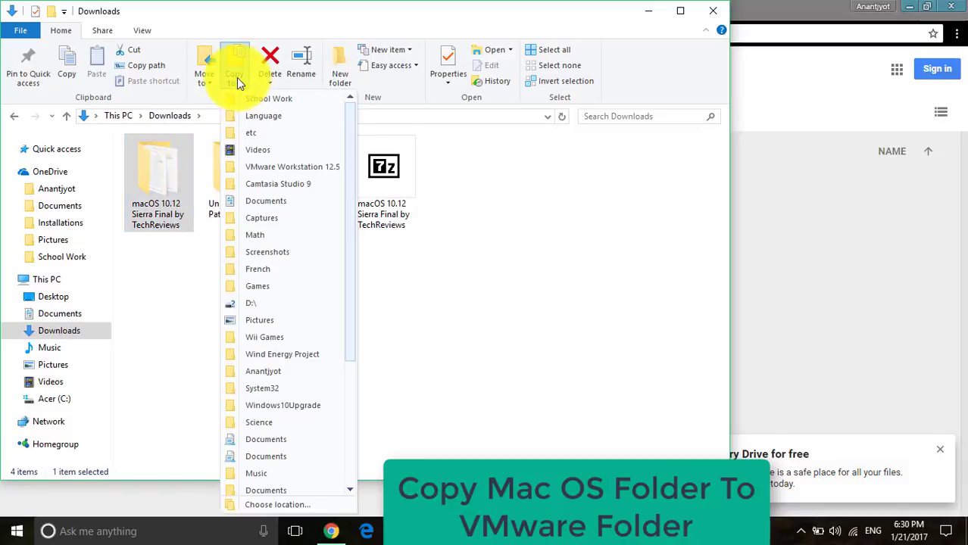
{"action": "left_click", "coordinate": [280, 504]}
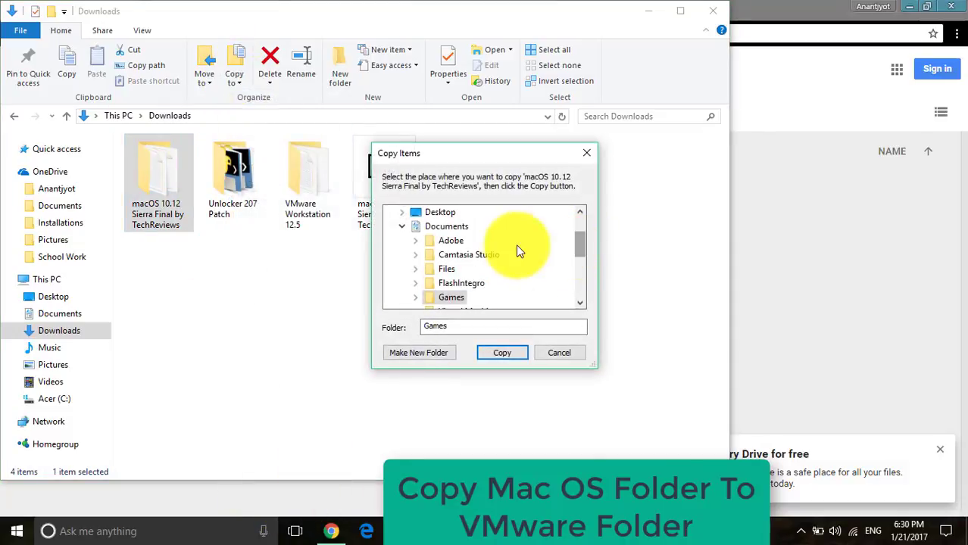
{"action": "left_click_drag", "start_coordinate": [580, 245], "coordinate": [583, 256]}
{"action": "left_click", "coordinate": [463, 286]}
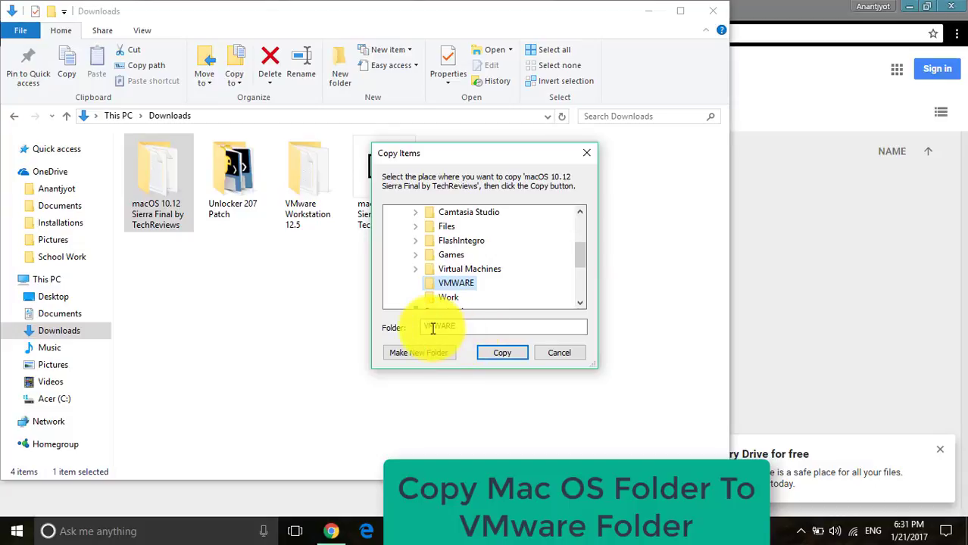
{"action": "left_click", "coordinate": [491, 352]}
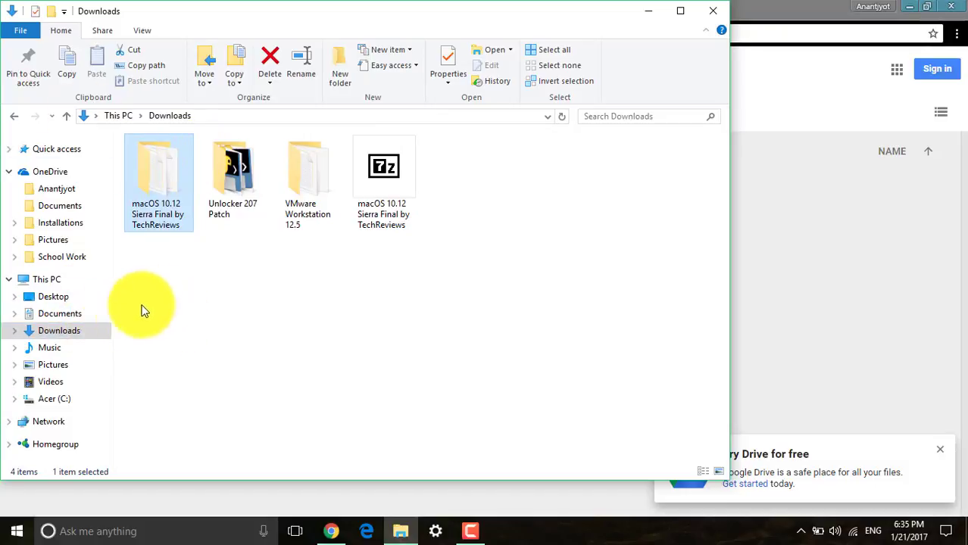
{"action": "left_click", "coordinate": [90, 313]}
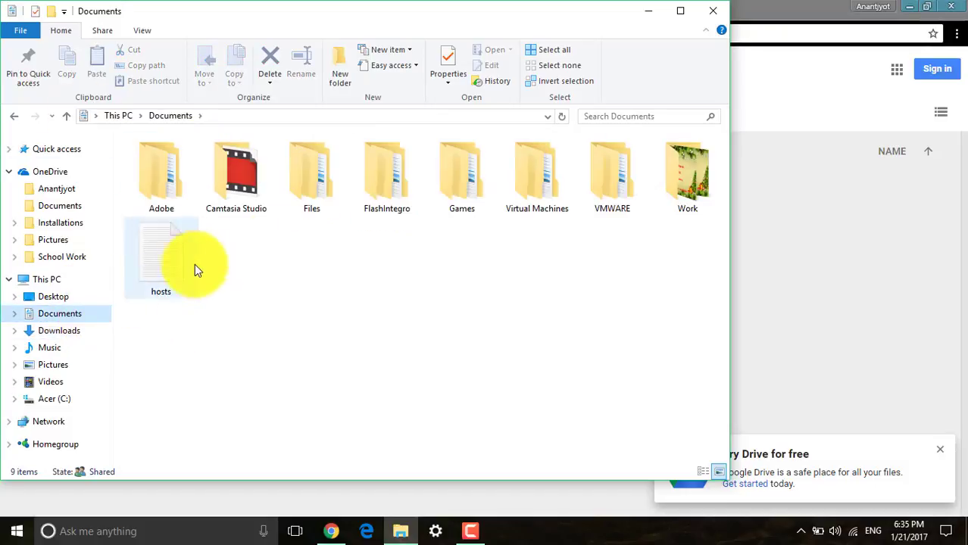
{"action": "double_click", "coordinate": [626, 192]}
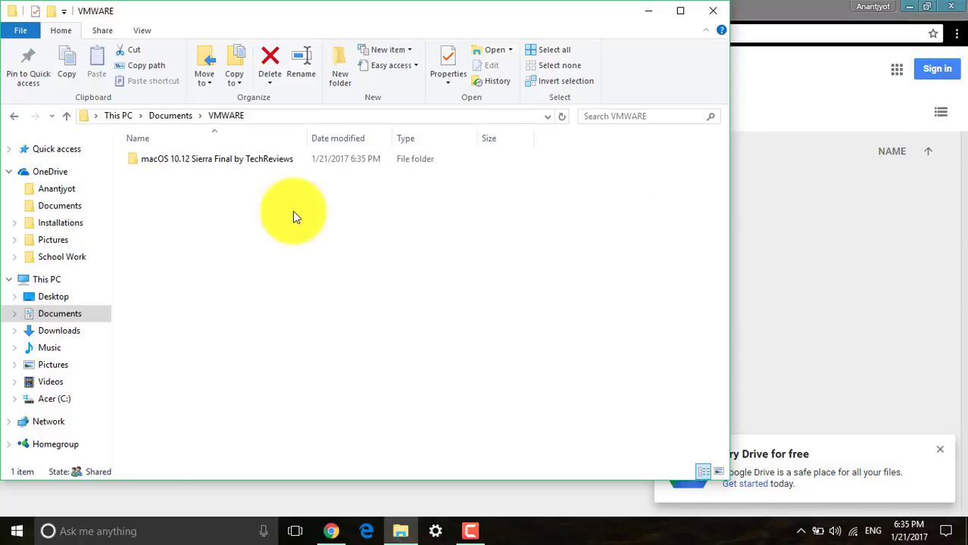
Delete the original macOS 10.12 Sierra Final by TechReviews folder from Downloads, and close File Explorer and Chrome.
{"action": "left_click", "coordinate": [86, 333]}
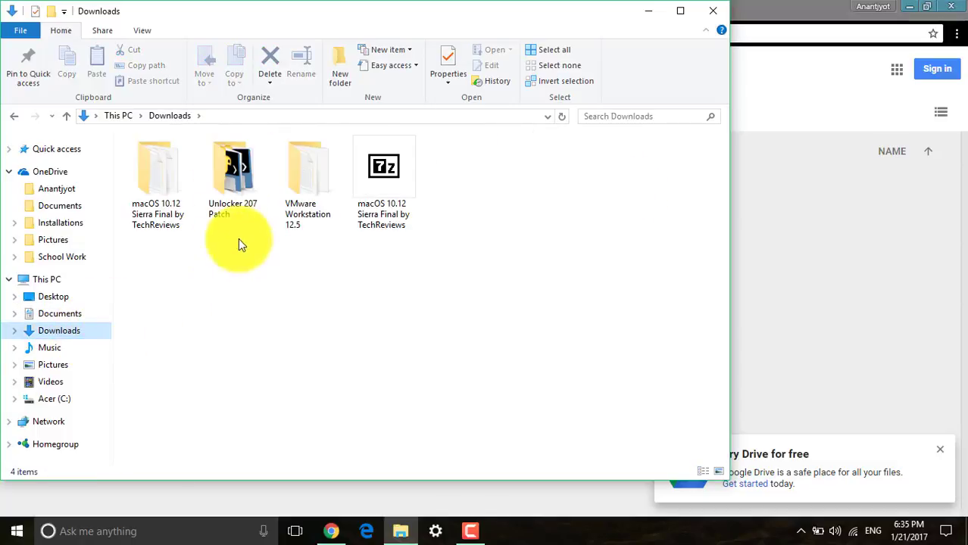
{"action": "left_click", "coordinate": [179, 201]}
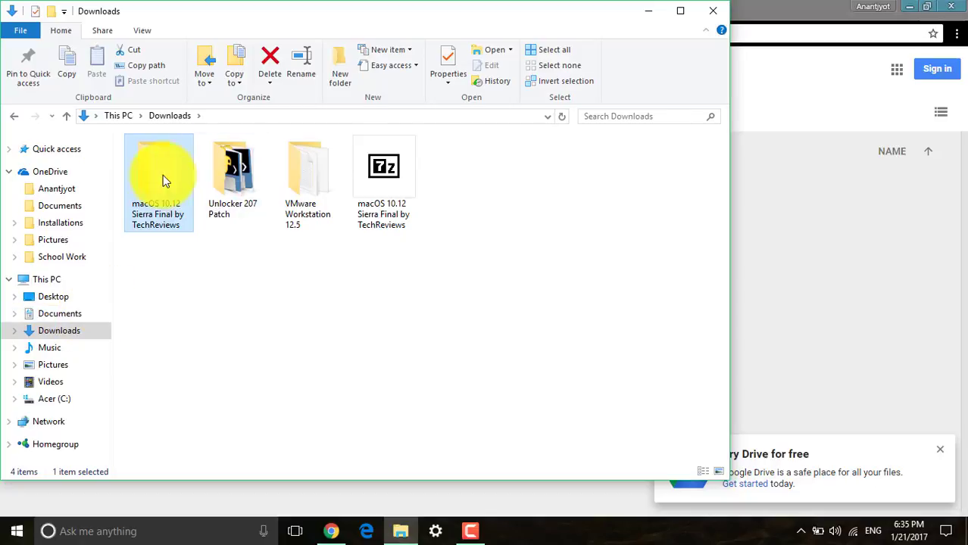
{"action": "left_click", "coordinate": [278, 86]}
{"action": "left_click", "coordinate": [278, 100]}
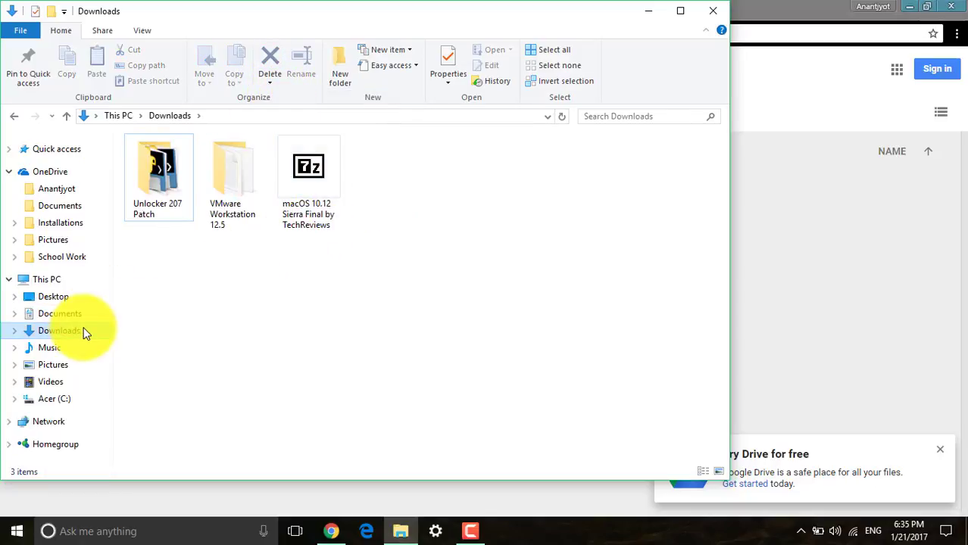
{"action": "left_click", "coordinate": [712, 15]}
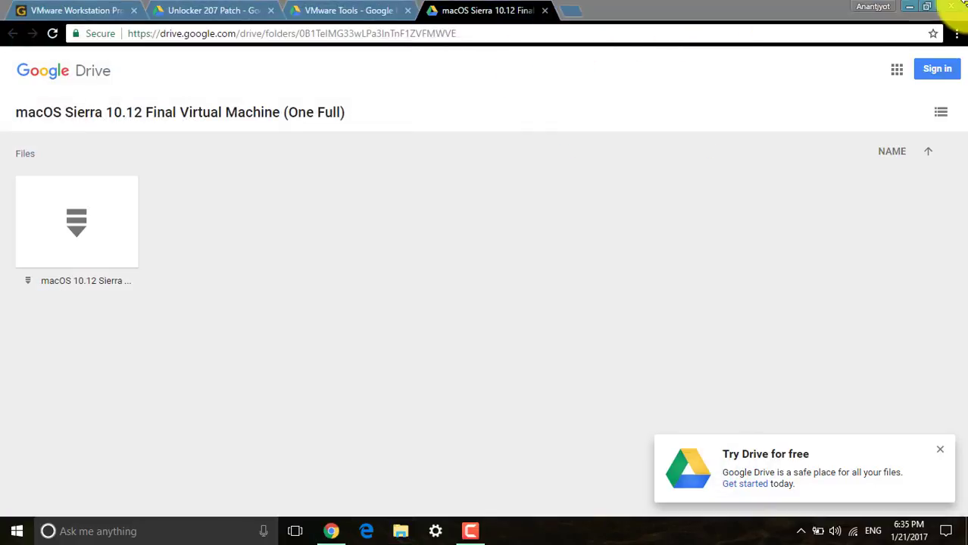
{"action": "left_click", "coordinate": [955, 8]}
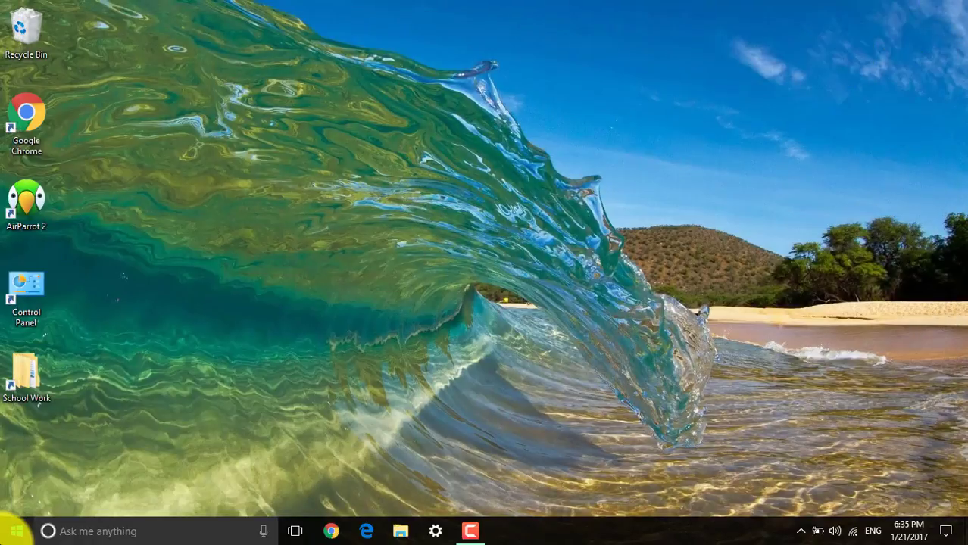
Launch VMware Workstation Pro and open the virtual machine settings of Mac OS 10.12.
{"action": "left_click", "coordinate": [15, 531]}
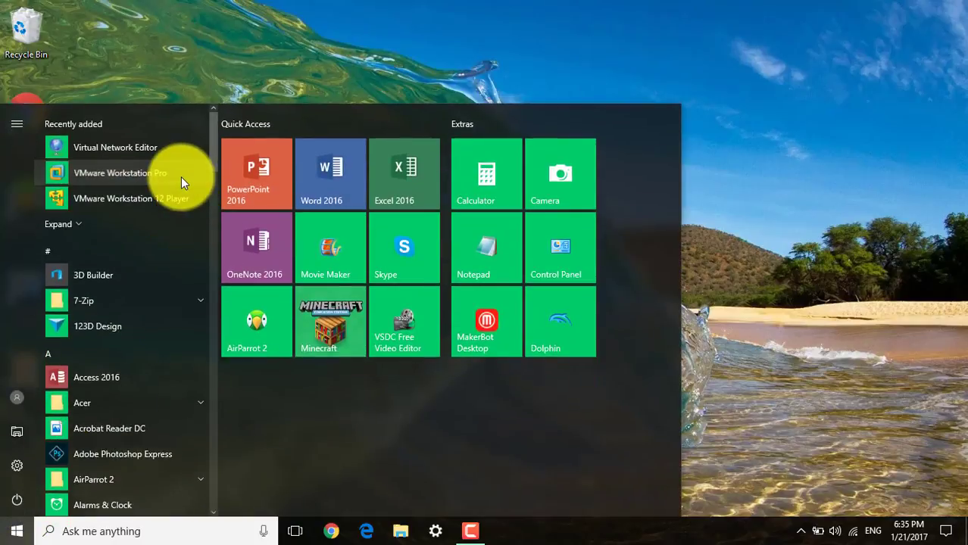
{"action": "left_click", "coordinate": [181, 172]}
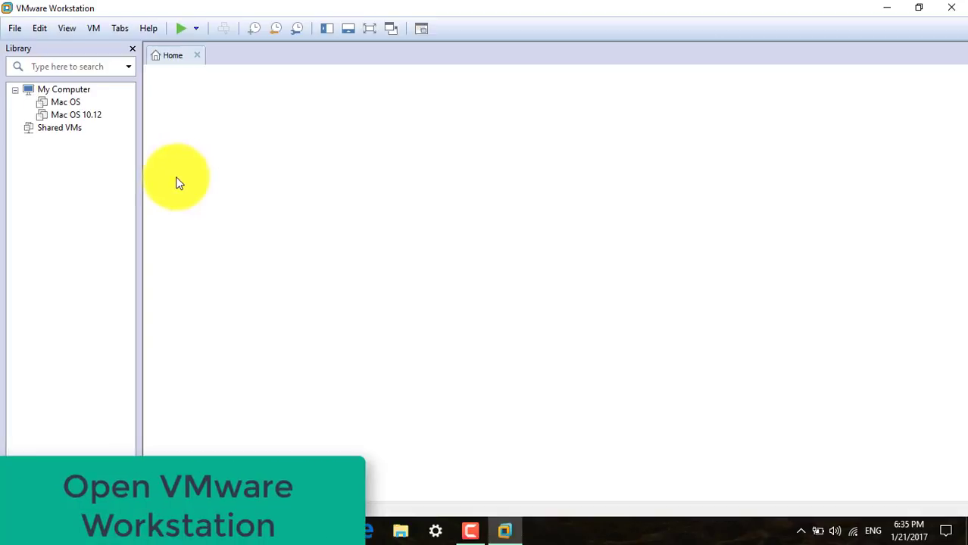
{"action": "left_click", "coordinate": [76, 114]}
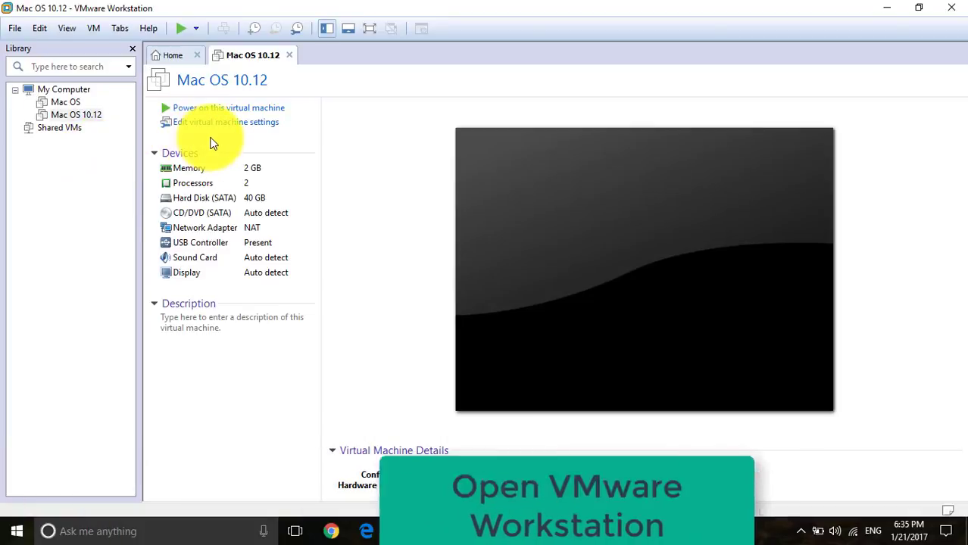
{"action": "left_click", "coordinate": [260, 121]}
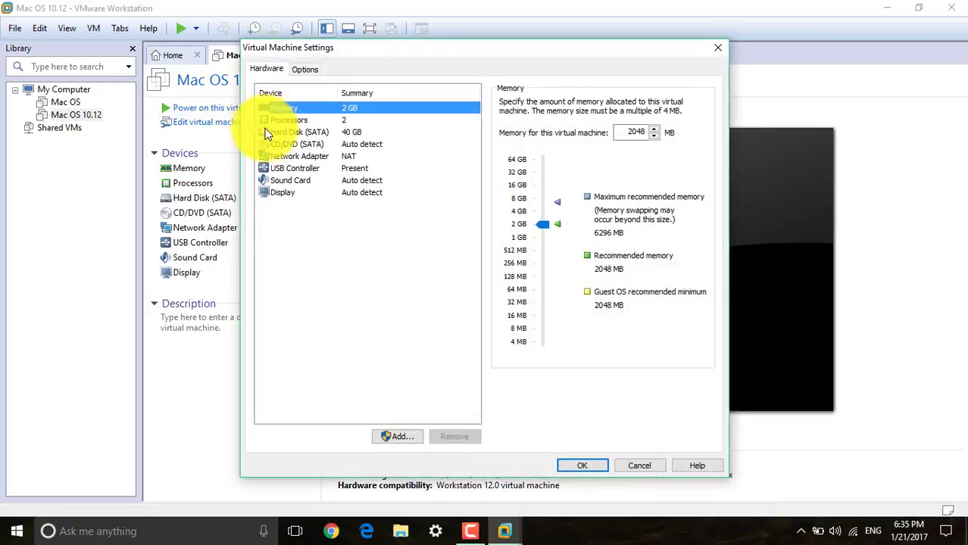
Remove the 40 GB hard disk and start adding a SATA hard disk that uses an existing virtual disk.
{"action": "left_click", "coordinate": [317, 131]}
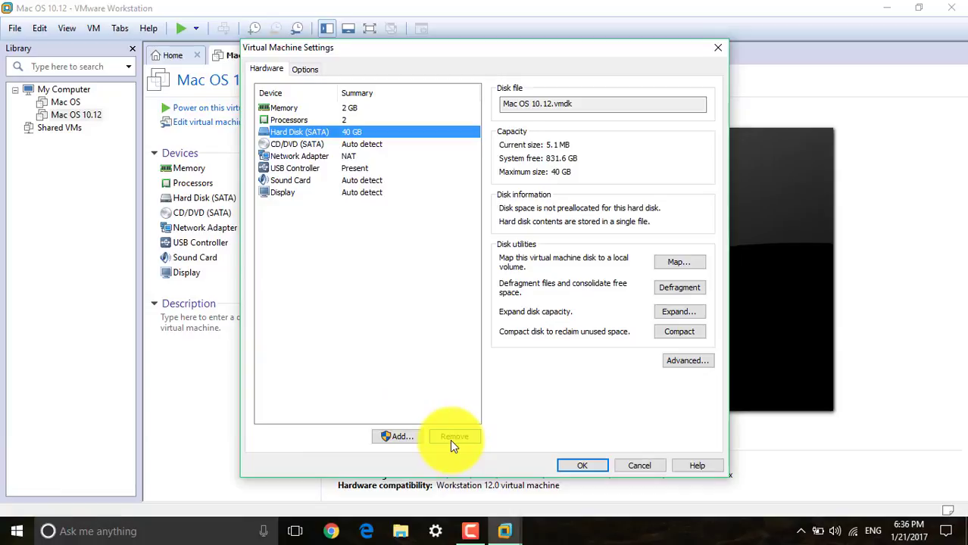
{"action": "left_click", "coordinate": [451, 437]}
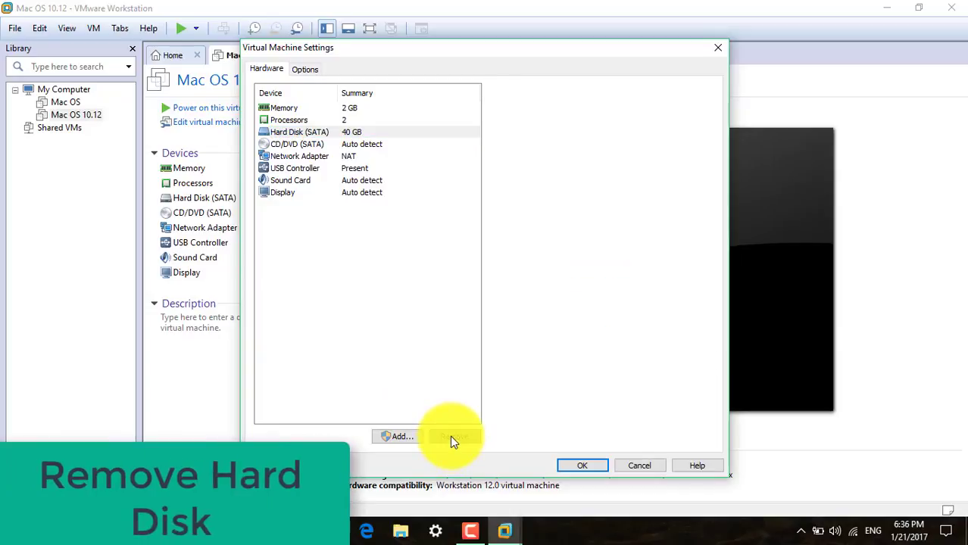
{"action": "left_click", "coordinate": [409, 437]}
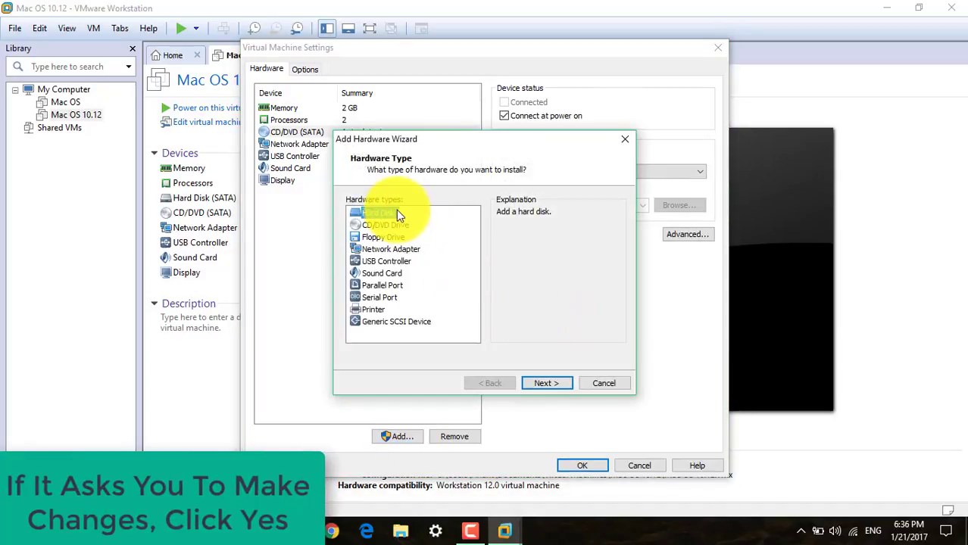
{"action": "left_click", "coordinate": [539, 384]}
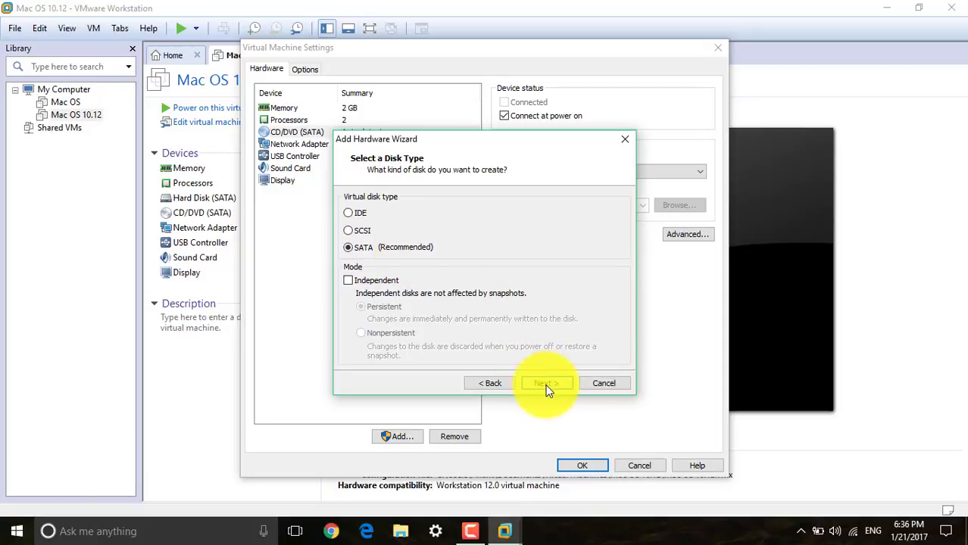
{"action": "left_click", "coordinate": [545, 384]}
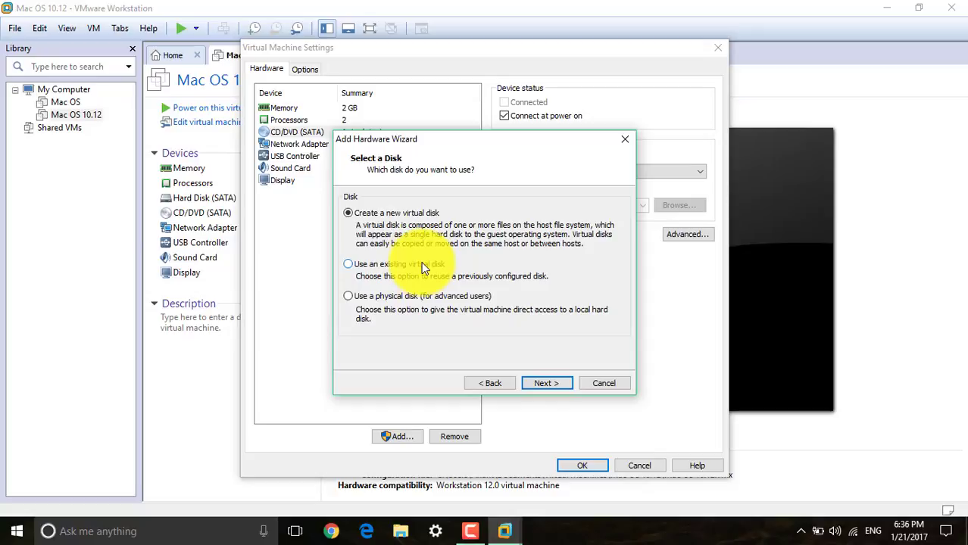
{"action": "left_click", "coordinate": [421, 262]}
{"action": "left_click", "coordinate": [537, 384]}
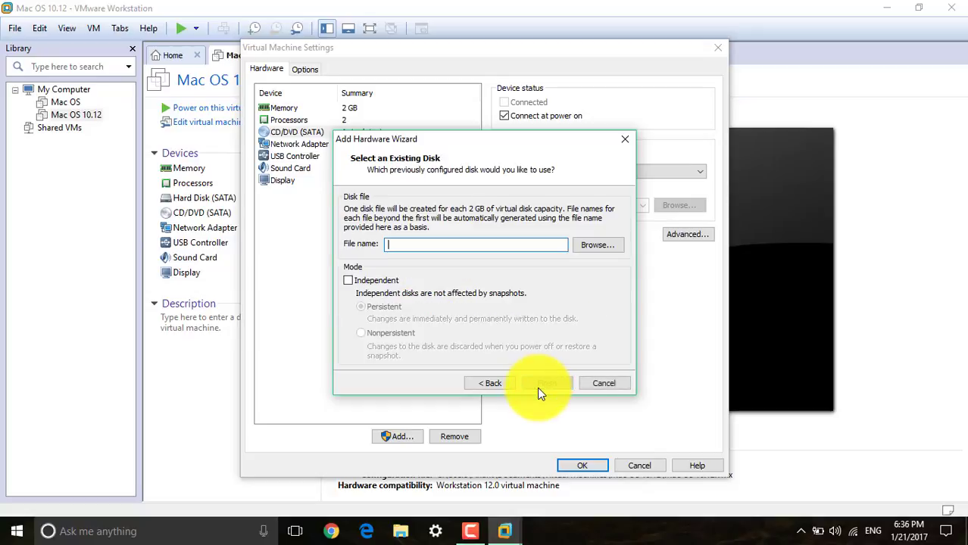
Choose the macOS 10.12 Sierra Final by TechReviews VMDK file from Documents\VMWARE as the existing disk, finish adding it and save the settings.
{"action": "left_click", "coordinate": [591, 246]}
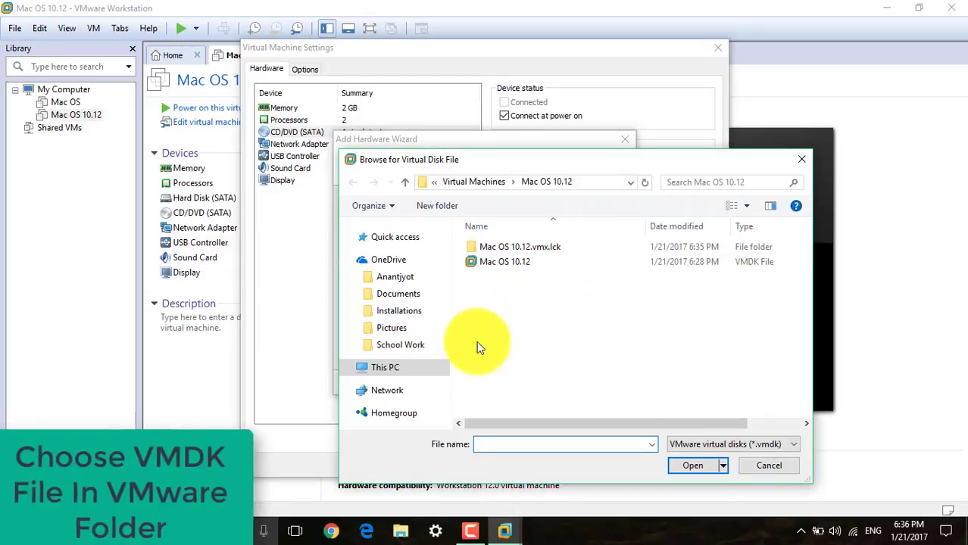
{"action": "left_click", "coordinate": [348, 368]}
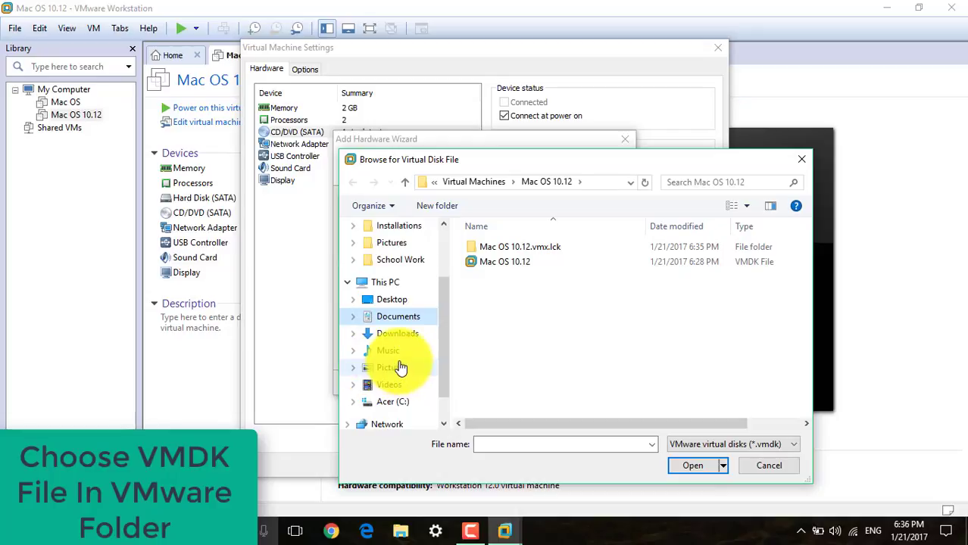
{"action": "left_click", "coordinate": [426, 315]}
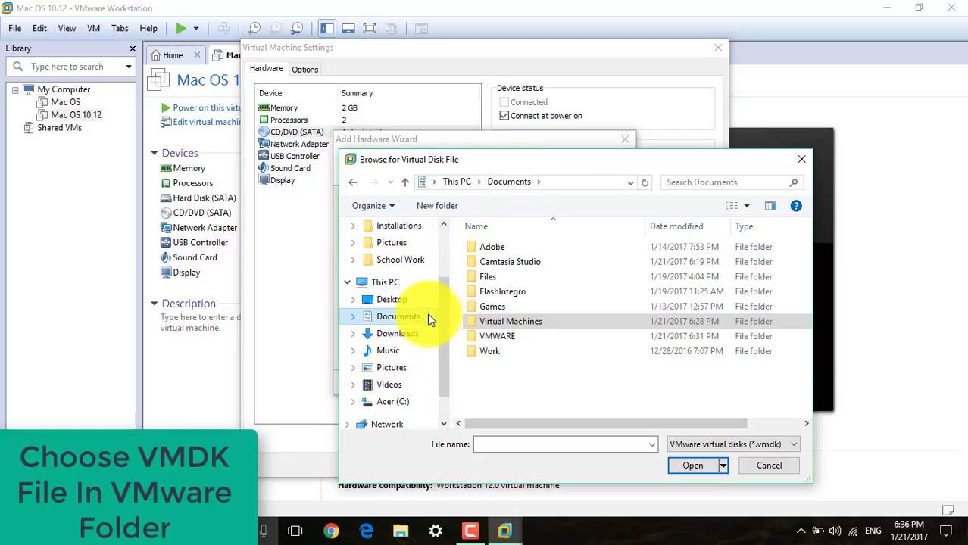
{"action": "double_click", "coordinate": [495, 337]}
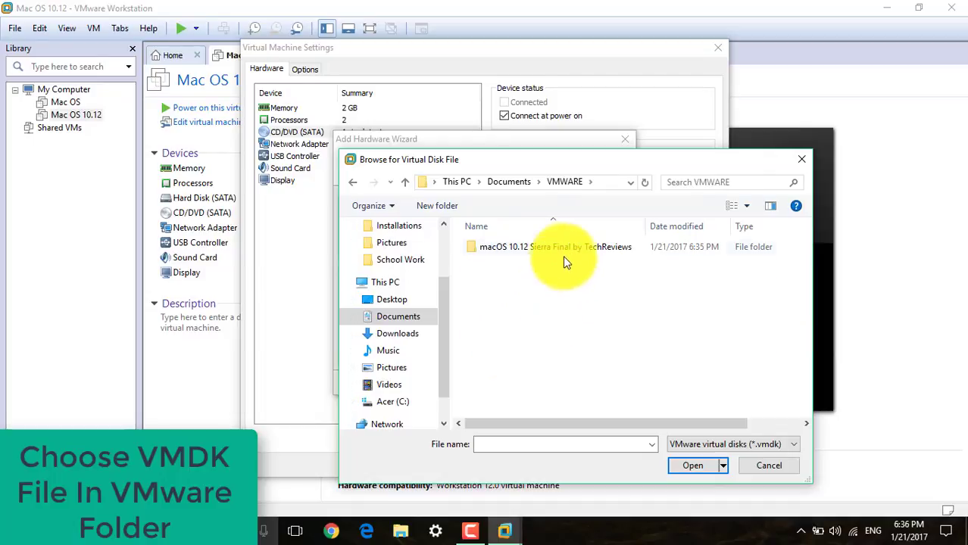
{"action": "double_click", "coordinate": [526, 247]}
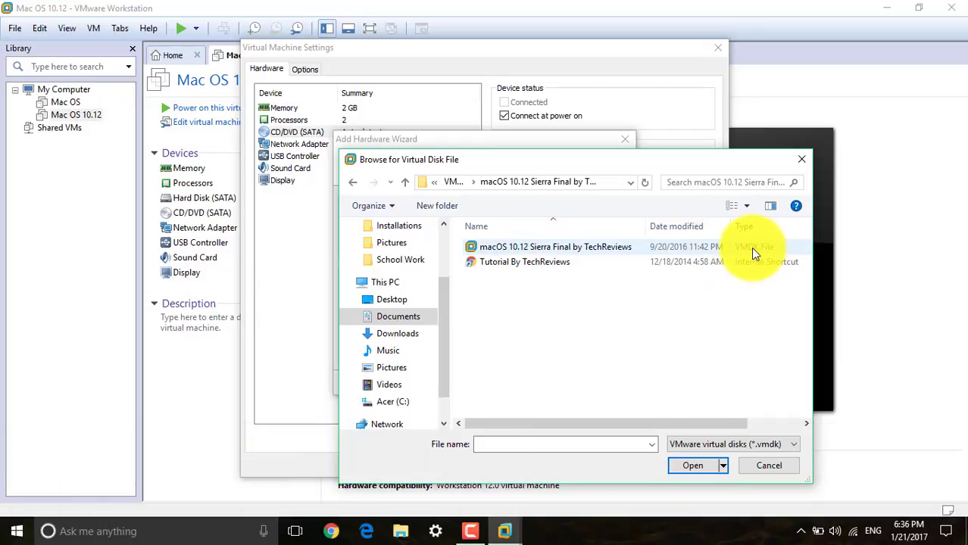
{"action": "double_click", "coordinate": [750, 245]}
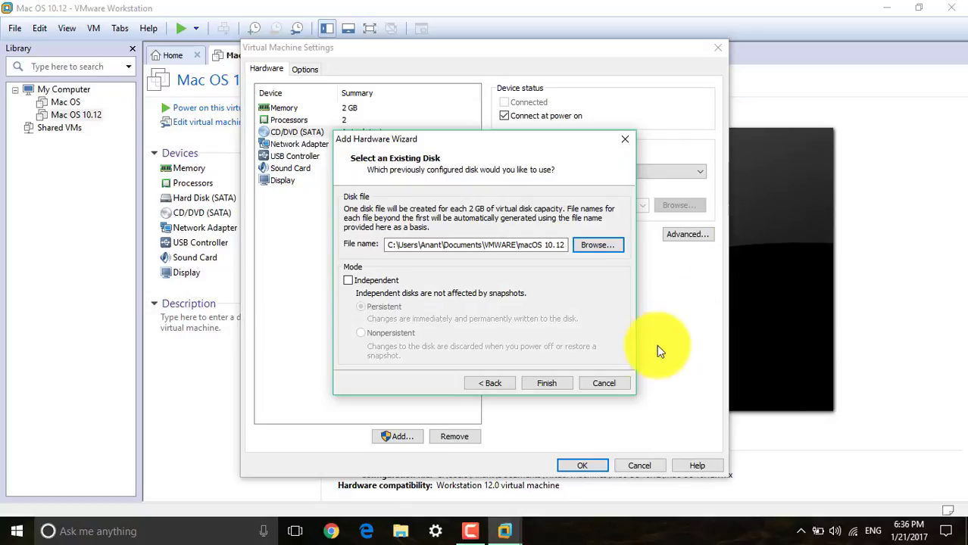
{"action": "left_click", "coordinate": [545, 382]}
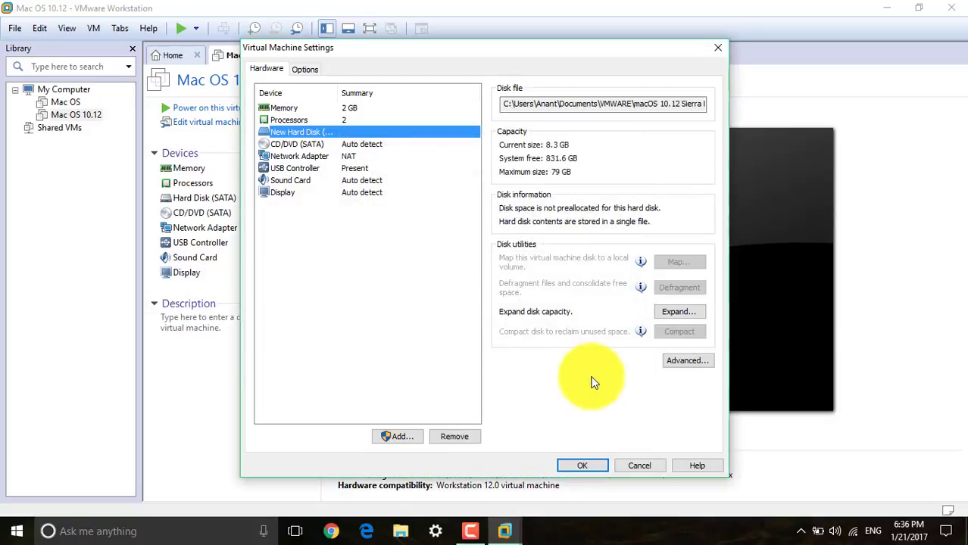
{"action": "left_click", "coordinate": [587, 466]}
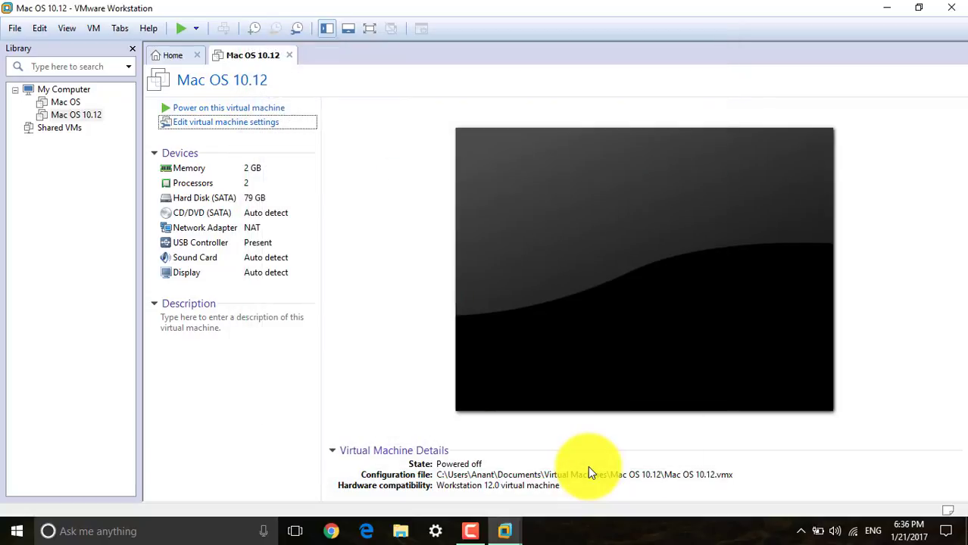
Try to power on the Mac OS 10.12 virtual machine, dismiss the messages and close VMware Workstation.
{"action": "left_click", "coordinate": [296, 109]}
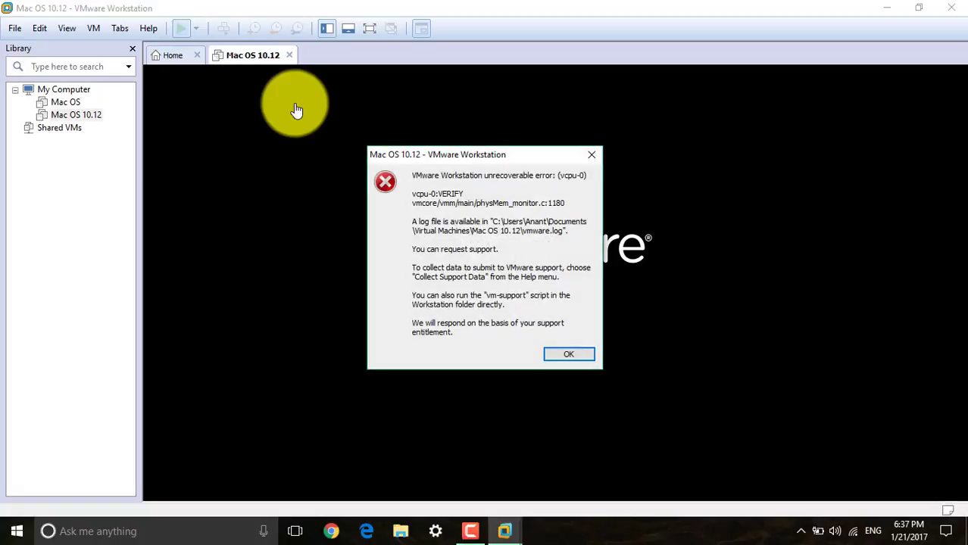
{"action": "left_click", "coordinate": [580, 357]}
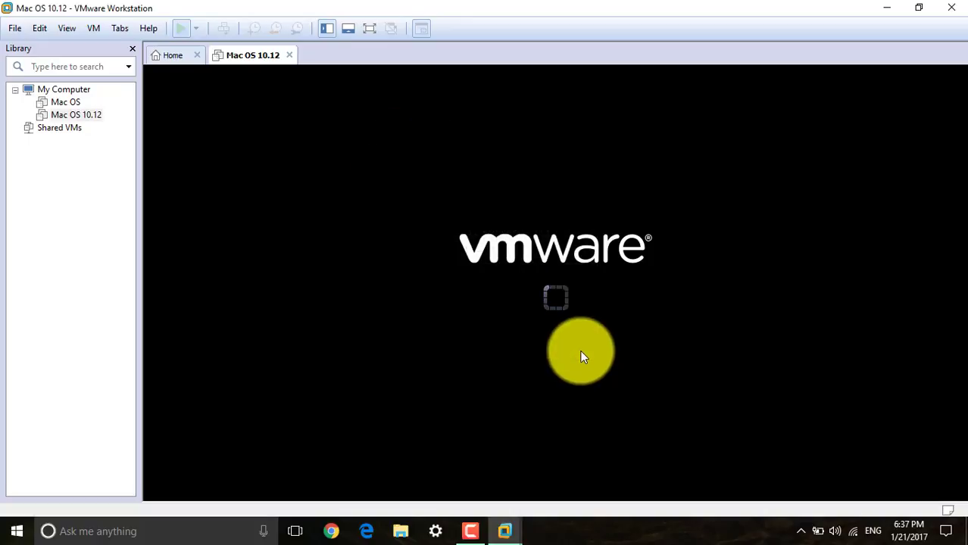
{"action": "left_click", "coordinate": [955, 7]}
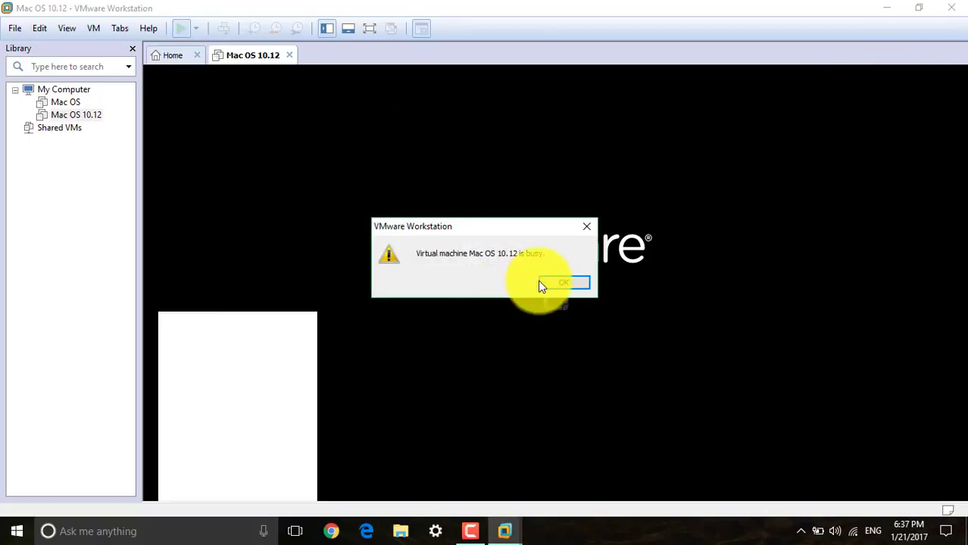
{"action": "left_click", "coordinate": [544, 284]}
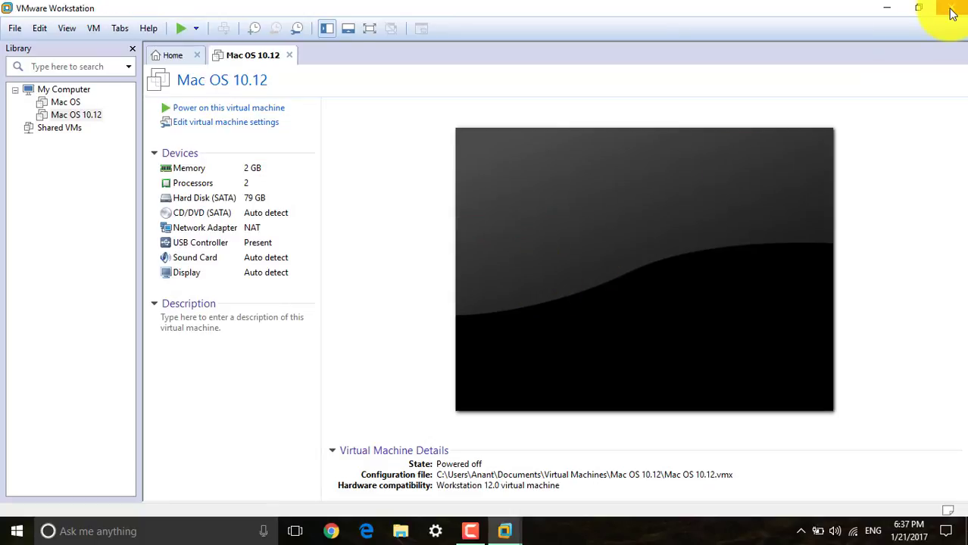
{"action": "left_click", "coordinate": [951, 9]}
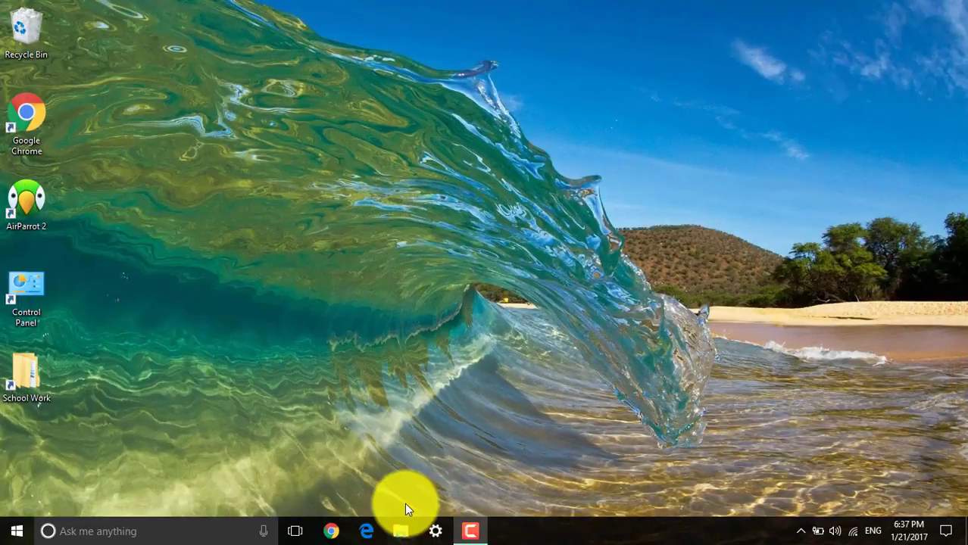
Open the readme file from the Unlocker 207 Patch folder in Downloads using File Explorer.
{"action": "left_click", "coordinate": [401, 529]}
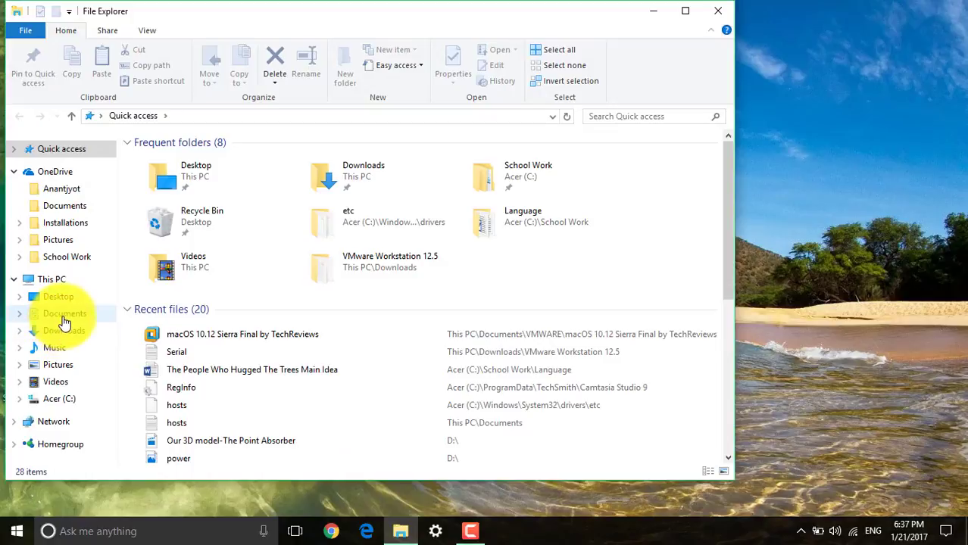
{"action": "double_click", "coordinate": [370, 190]}
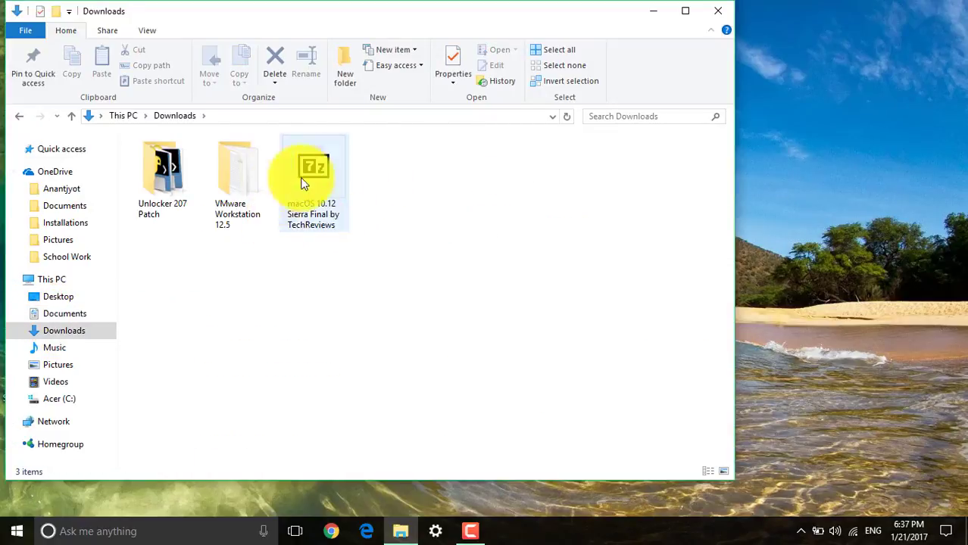
{"action": "double_click", "coordinate": [179, 190]}
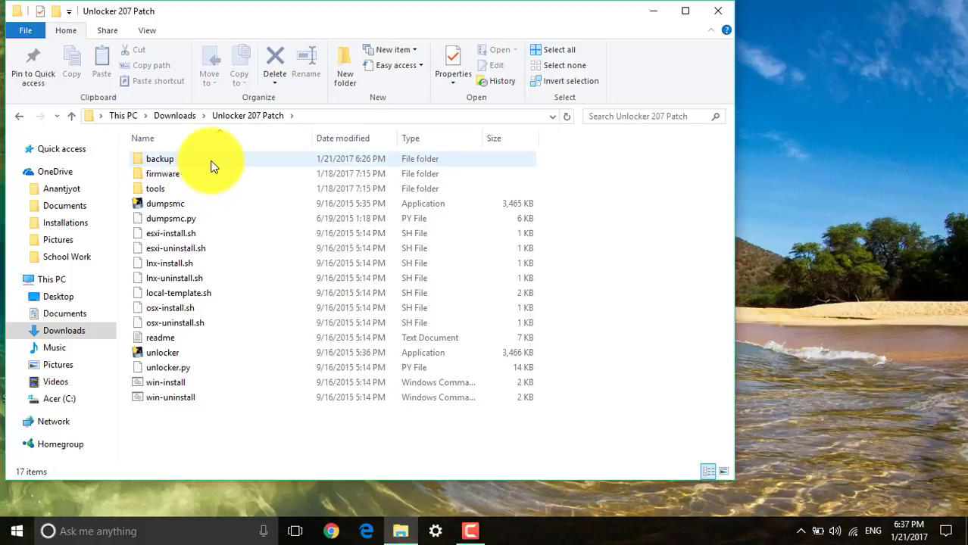
{"action": "double_click", "coordinate": [193, 339]}
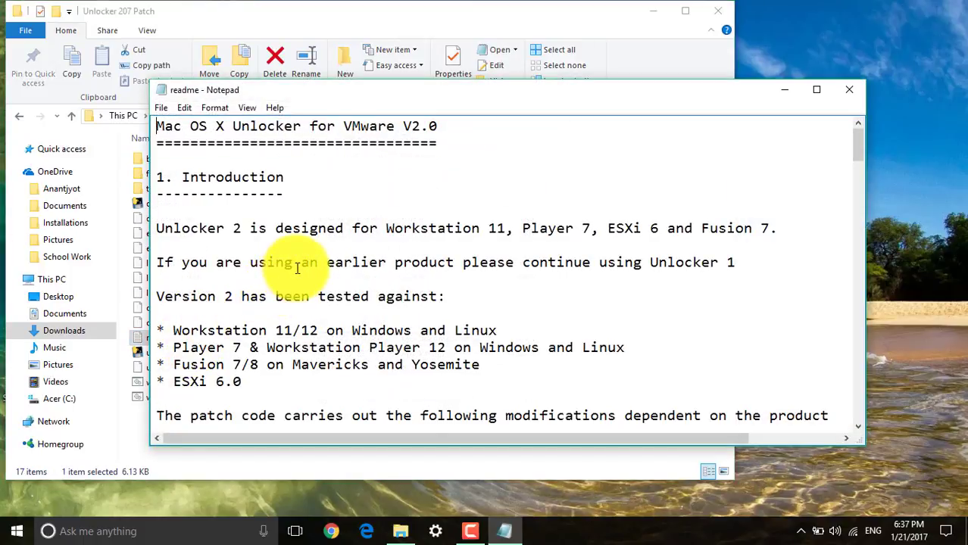
Copy the line smc.version = "0" from the IMPORTANT section of the readme and close the file.
{"action": "scroll", "coordinate": [297, 265], "scroll_direction": "down", "scroll_amount": 2}
{"action": "scroll", "coordinate": [297, 266], "scroll_direction": "down", "scroll_amount": 15}
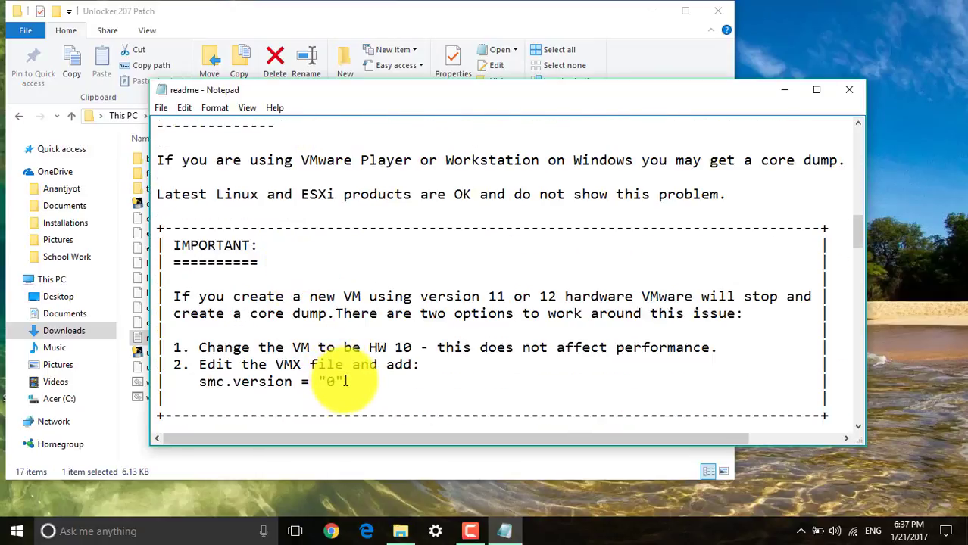
{"action": "left_click_drag", "start_coordinate": [345, 381], "coordinate": [209, 384]}
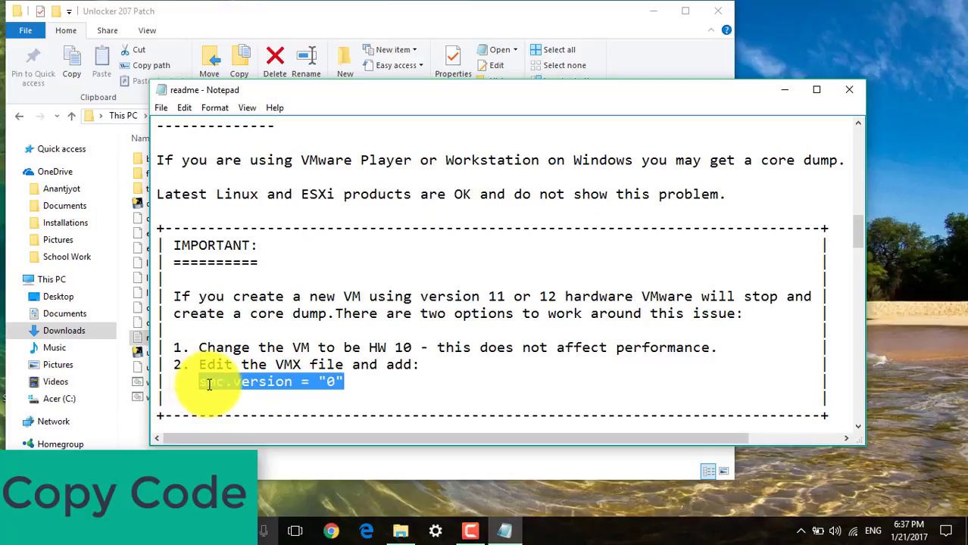
{"action": "right_click", "coordinate": [210, 384]}
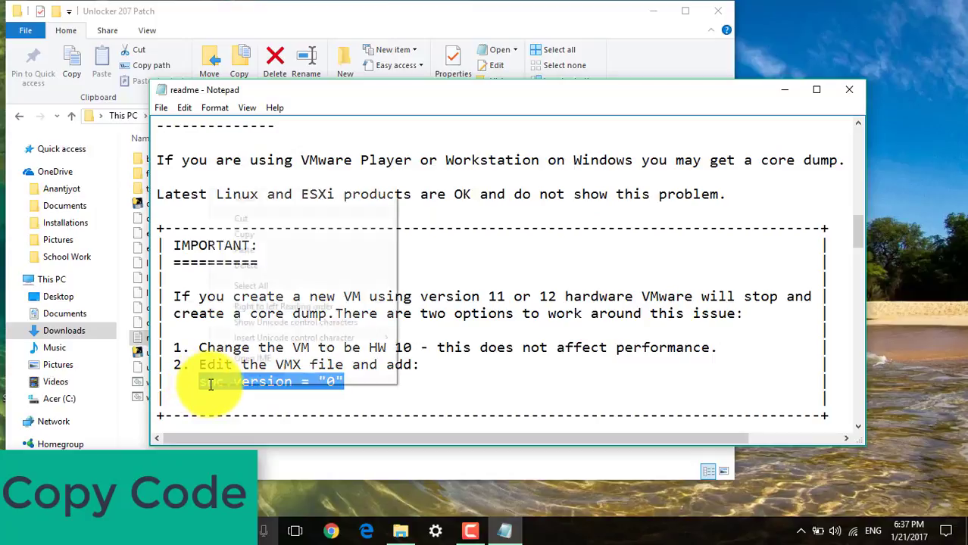
{"action": "left_click", "coordinate": [260, 234]}
{"action": "left_click", "coordinate": [849, 89]}
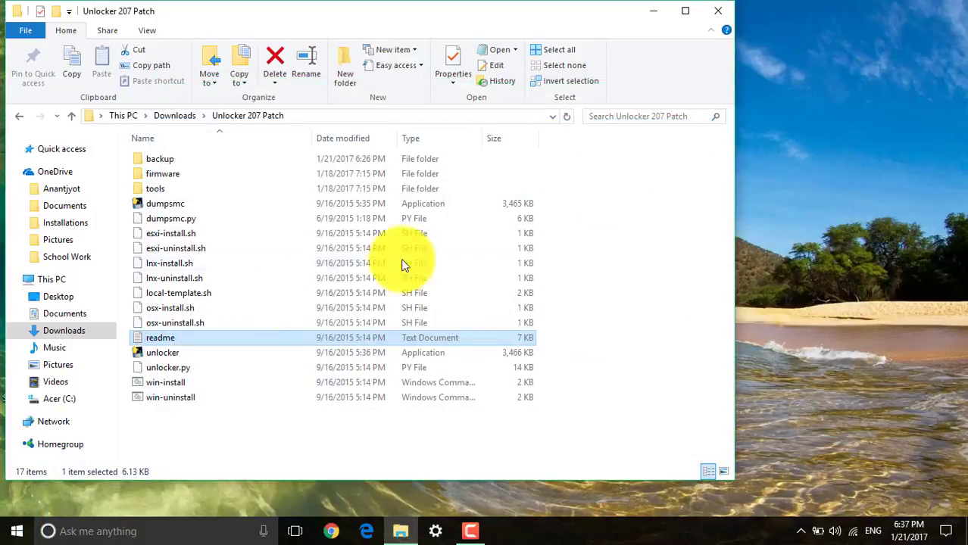
Open the Mac OS 10.12 folder under Documents\Virtual Machines and turn on file name extensions.
{"action": "left_click", "coordinate": [87, 315]}
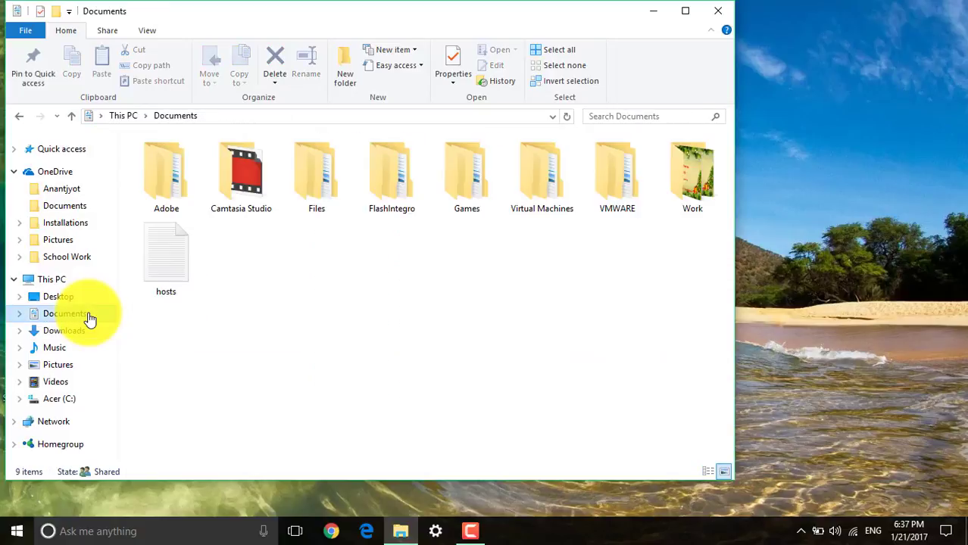
{"action": "double_click", "coordinate": [534, 174]}
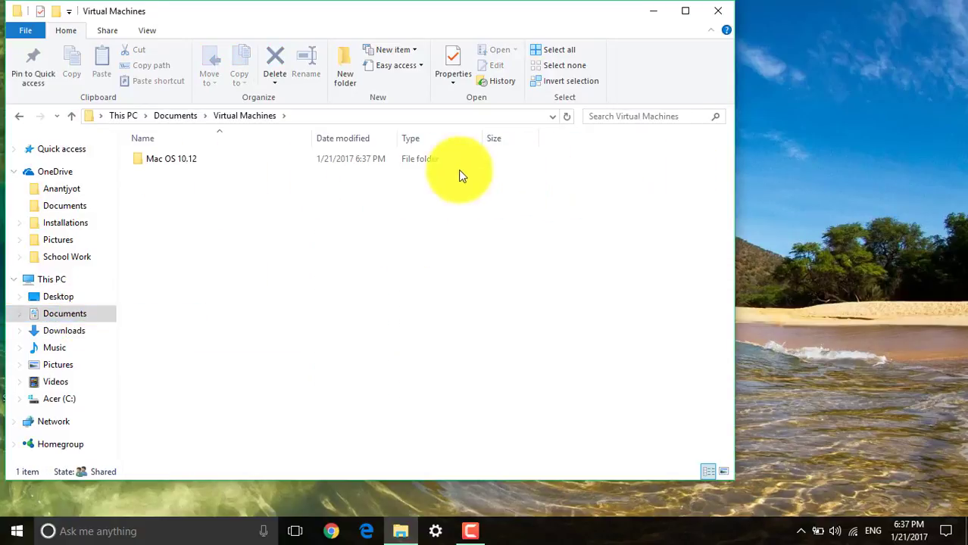
{"action": "double_click", "coordinate": [386, 158]}
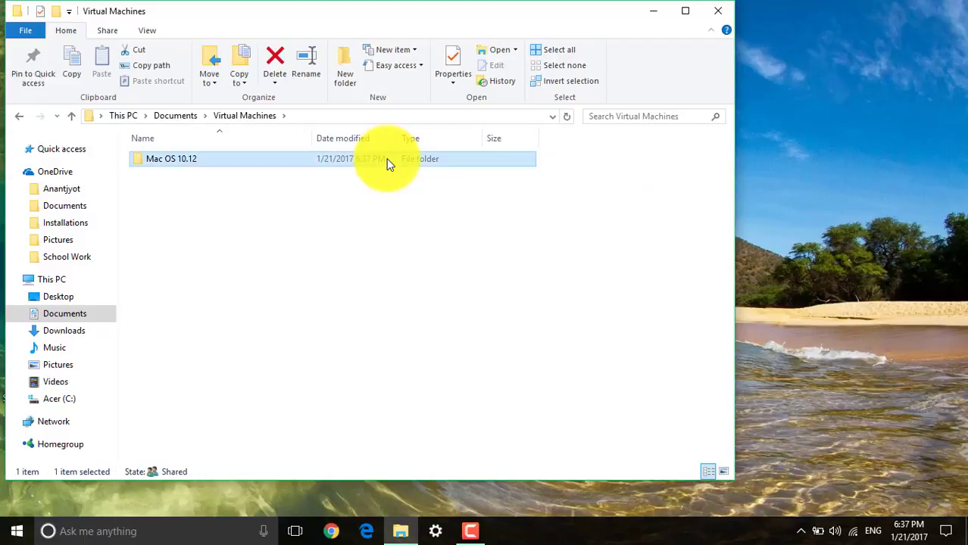
{"action": "left_click", "coordinate": [147, 31]}
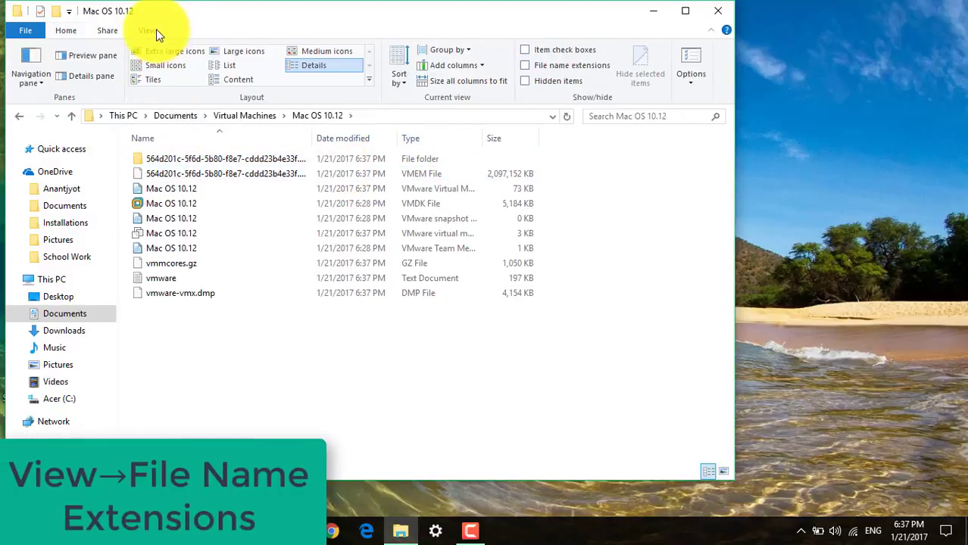
{"action": "left_click", "coordinate": [575, 67]}
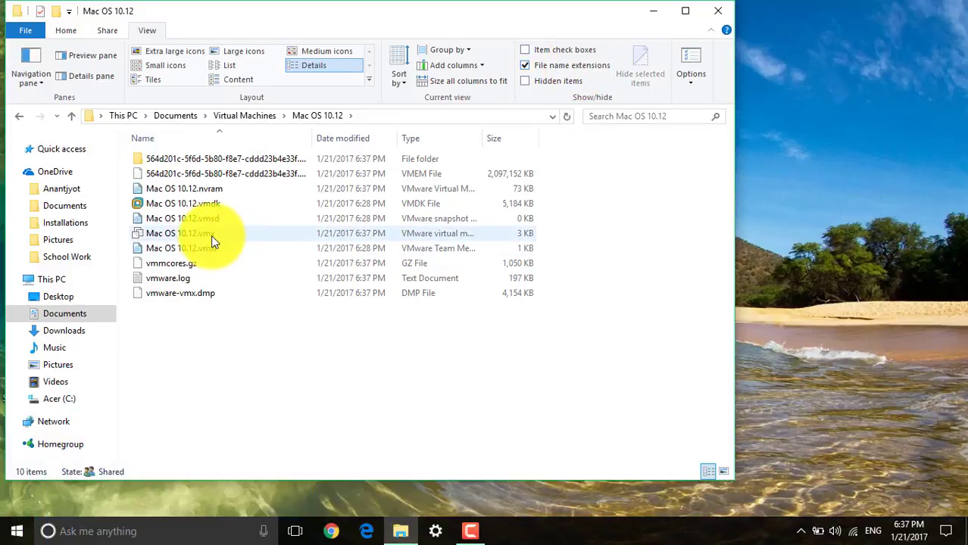
Open Mac OS 10.12.vmx in Notepad, append smc.version = "0" as the last line, save it and close the open windows.
{"action": "left_click", "coordinate": [210, 241]}
{"action": "right_click", "coordinate": [206, 234]}
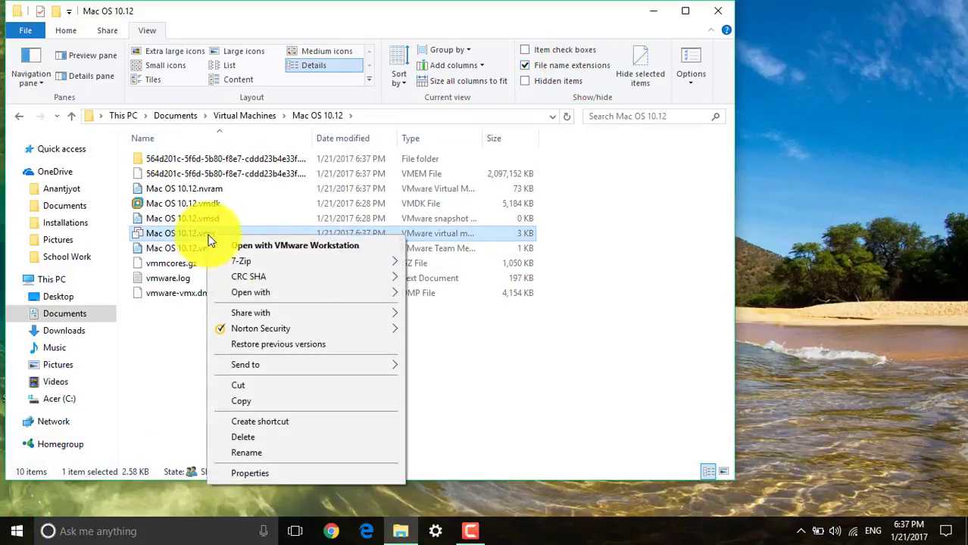
{"action": "mouse_move", "coordinate": [389, 296]}
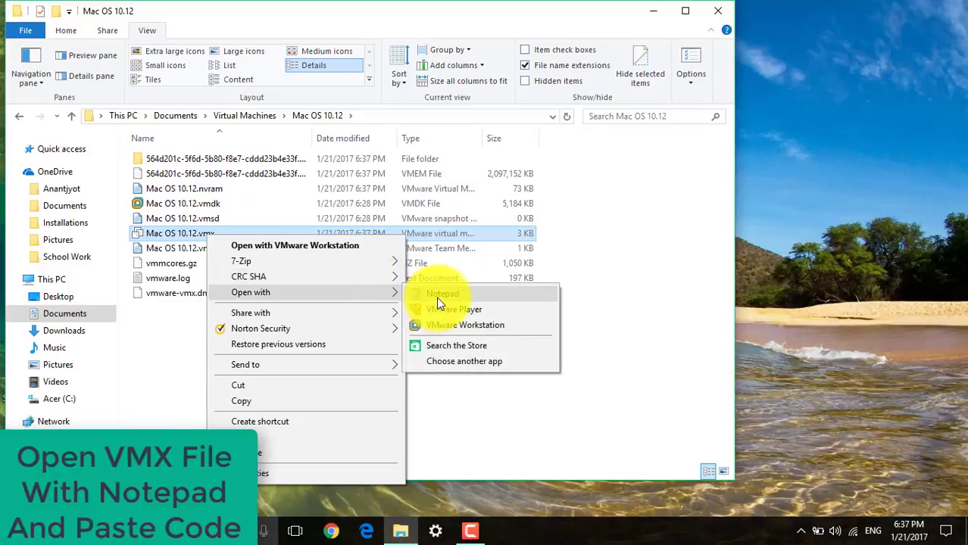
{"action": "left_click", "coordinate": [436, 295]}
{"action": "scroll", "coordinate": [733, 171], "scroll_direction": "down", "scroll_amount": 15}
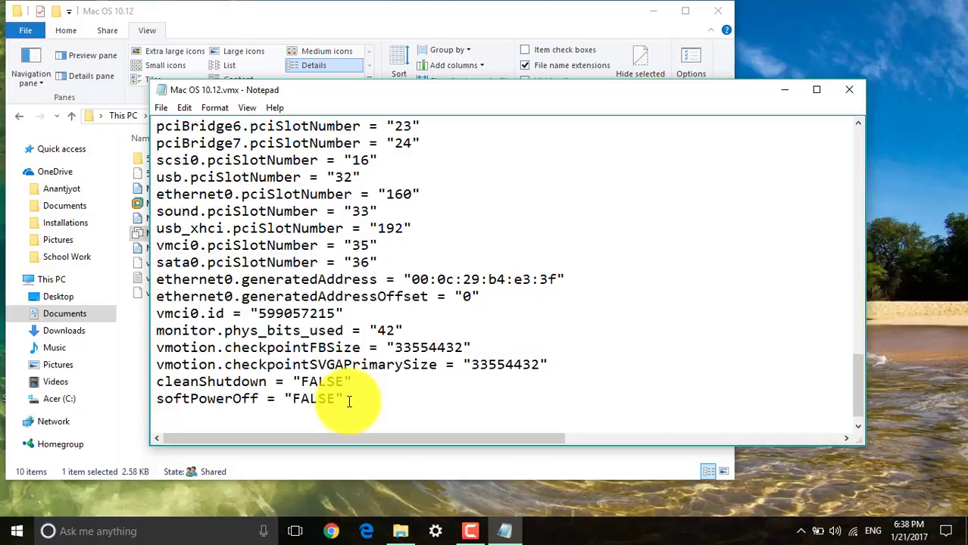
{"action": "key", "text": "ctrl+v"}
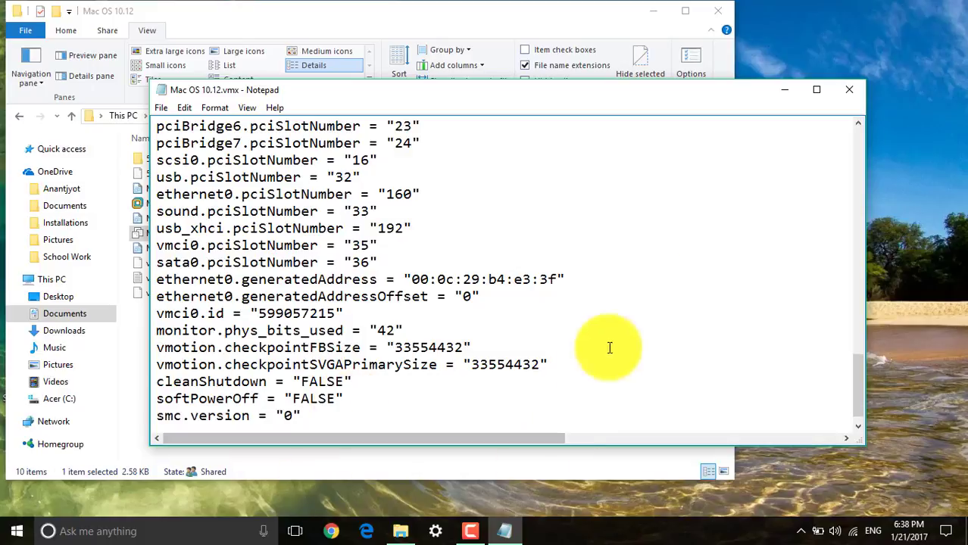
{"action": "left_click", "coordinate": [856, 94]}
{"action": "left_click", "coordinate": [434, 280]}
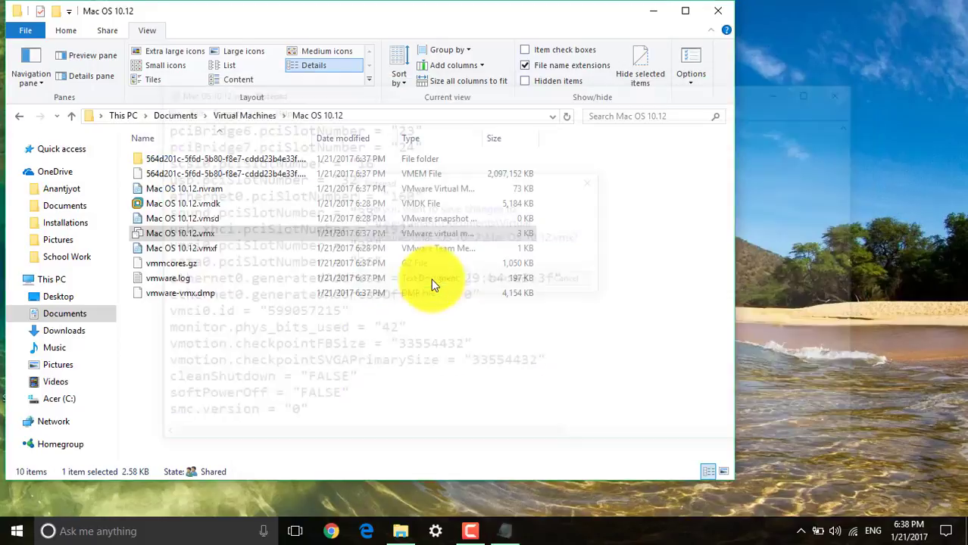
{"action": "left_click", "coordinate": [718, 10]}
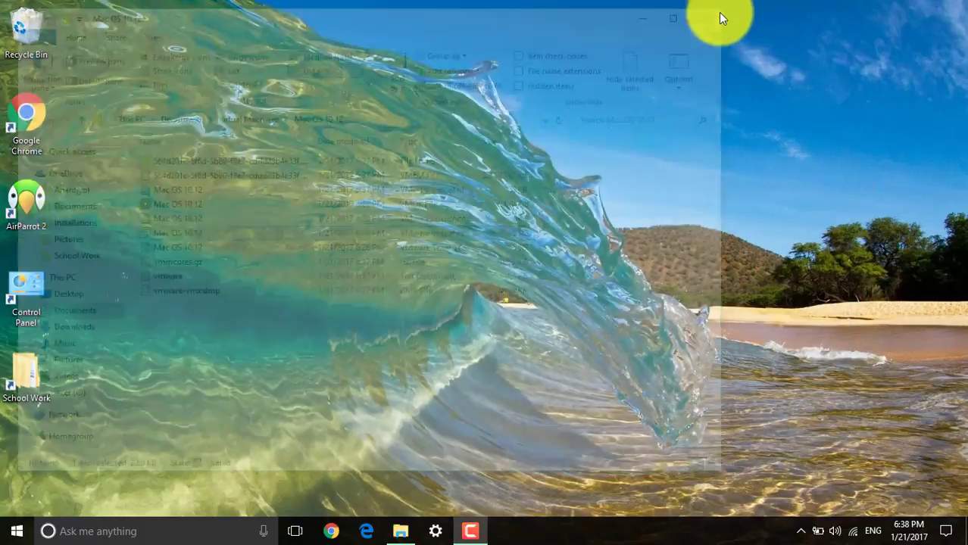
Open VMware Workstation and power on Mac OS 10.12, declining the sata0:1 connection and turning off the Removable Devices hint.
{"action": "key", "text": "super"}
{"action": "left_click", "coordinate": [171, 182]}
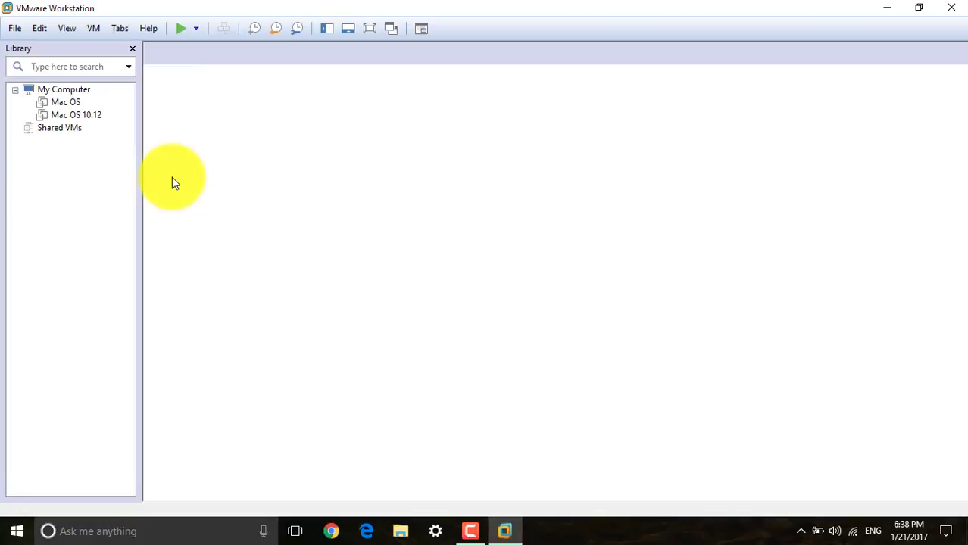
{"action": "left_click", "coordinate": [93, 118]}
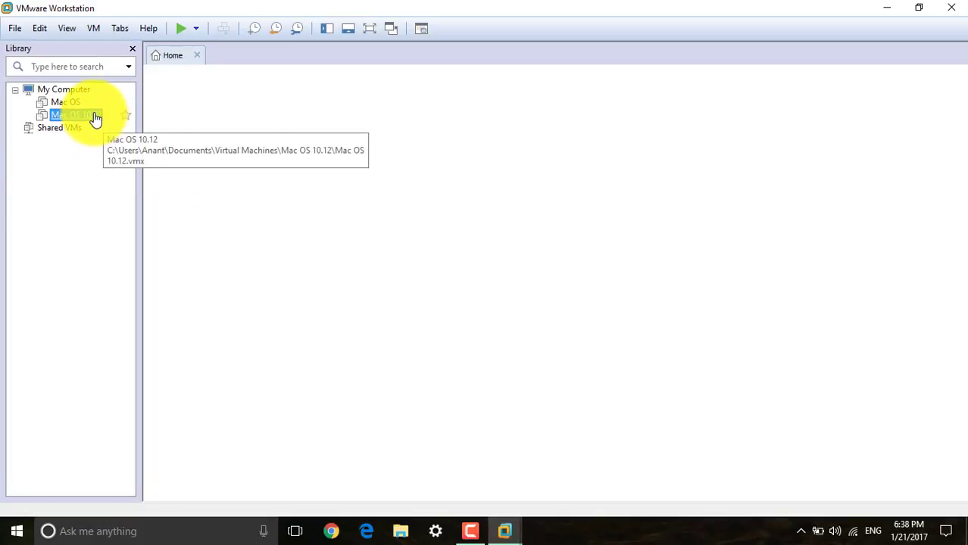
{"action": "left_click", "coordinate": [240, 111]}
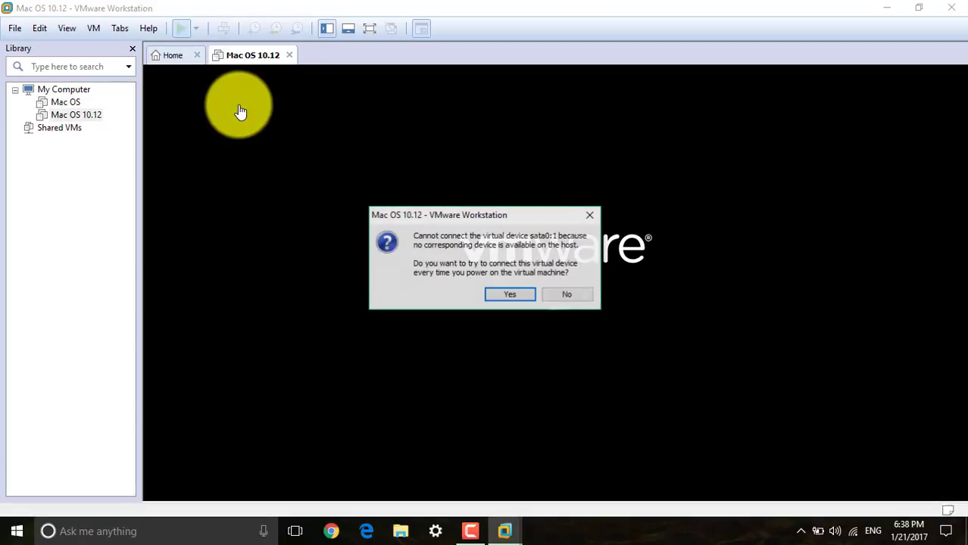
{"action": "left_click", "coordinate": [562, 296]}
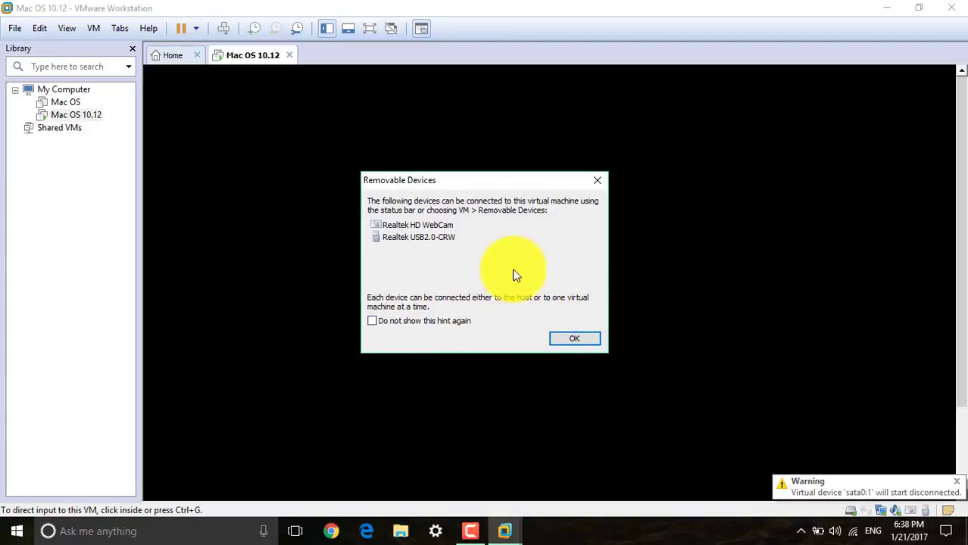
{"action": "left_click", "coordinate": [410, 320]}
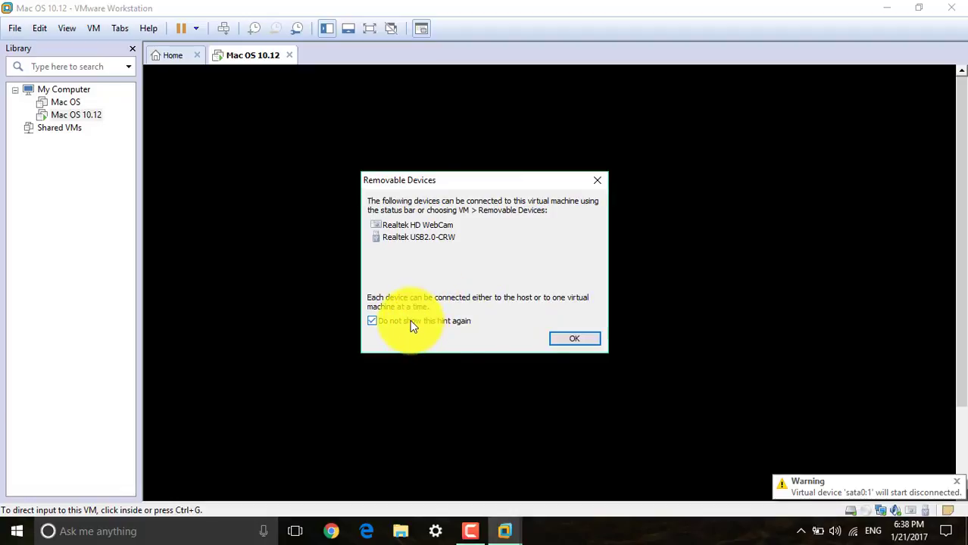
{"action": "left_click", "coordinate": [568, 339]}
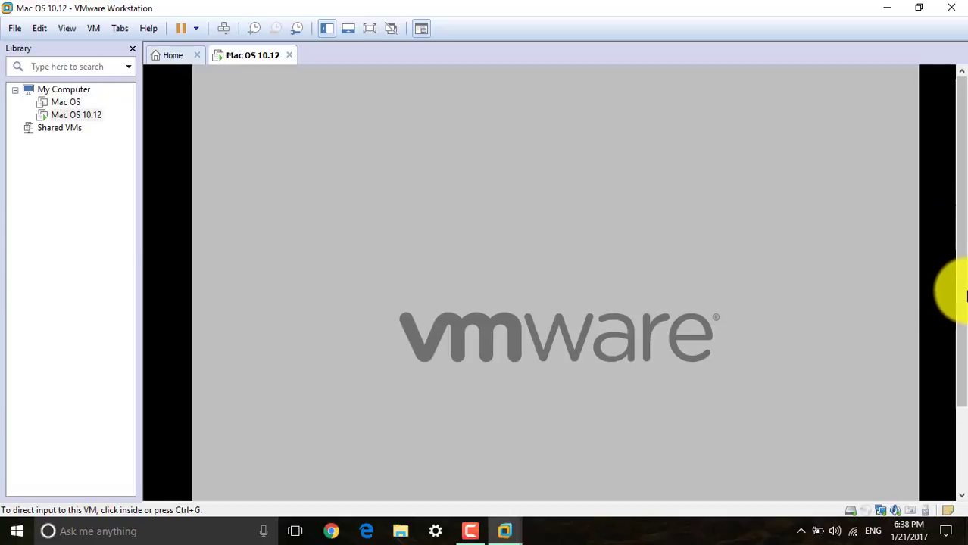
{"action": "left_click_drag", "start_coordinate": [959, 316], "coordinate": [756, 345]}
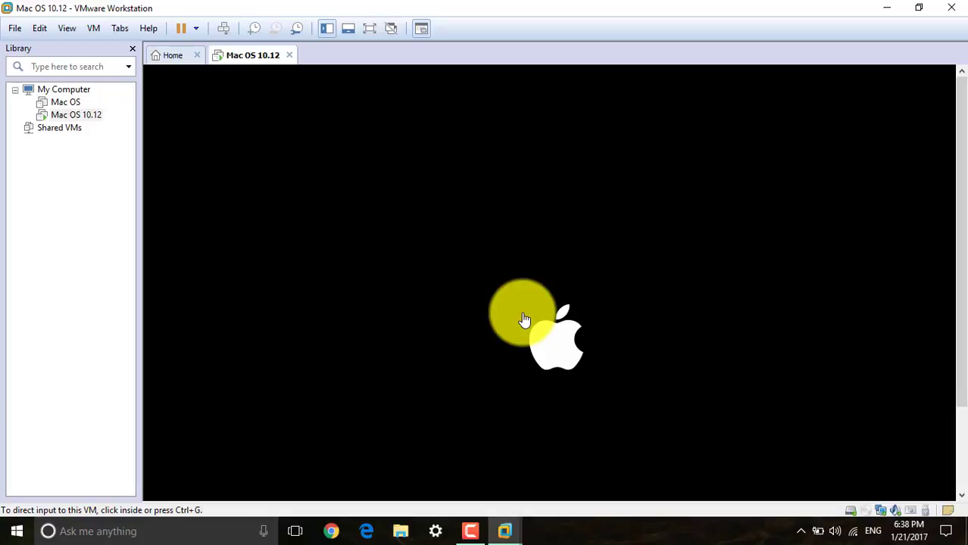
{"action": "left_click_drag", "start_coordinate": [959, 97], "coordinate": [959, 140]}
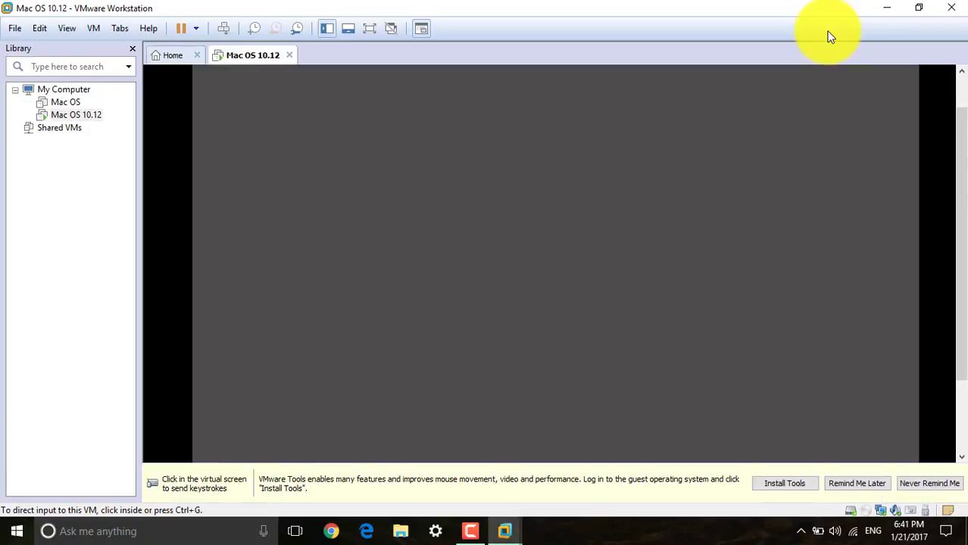
Release the mouse cursor from the macOS Welcome screen and postpone the VMware Tools reminder.
{"action": "left_click", "coordinate": [544, 296]}
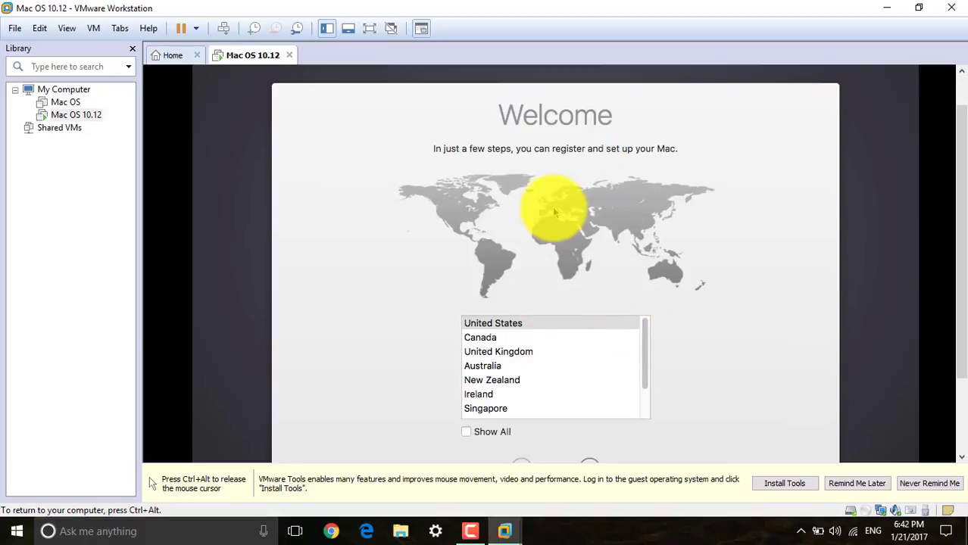
{"action": "key", "text": "ctrl+alt"}
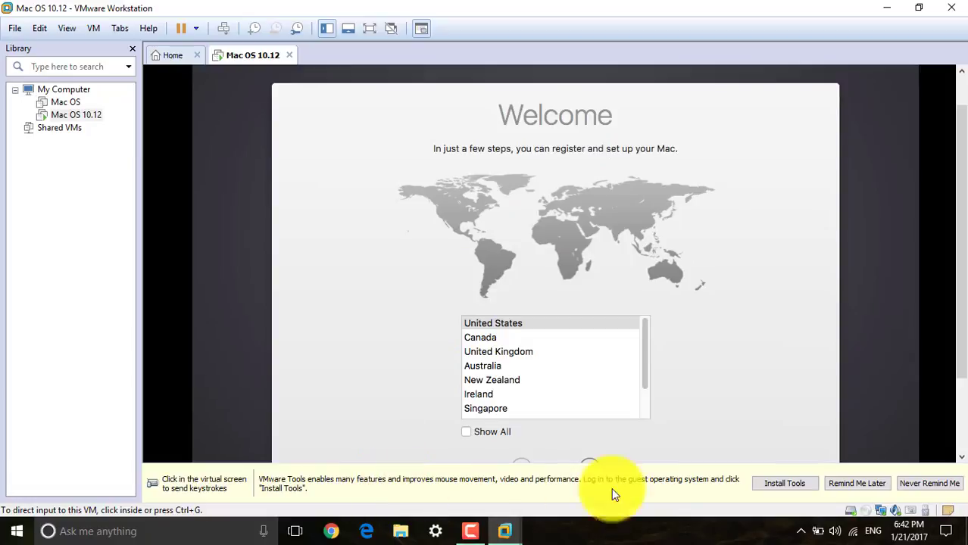
{"action": "left_click", "coordinate": [846, 482]}
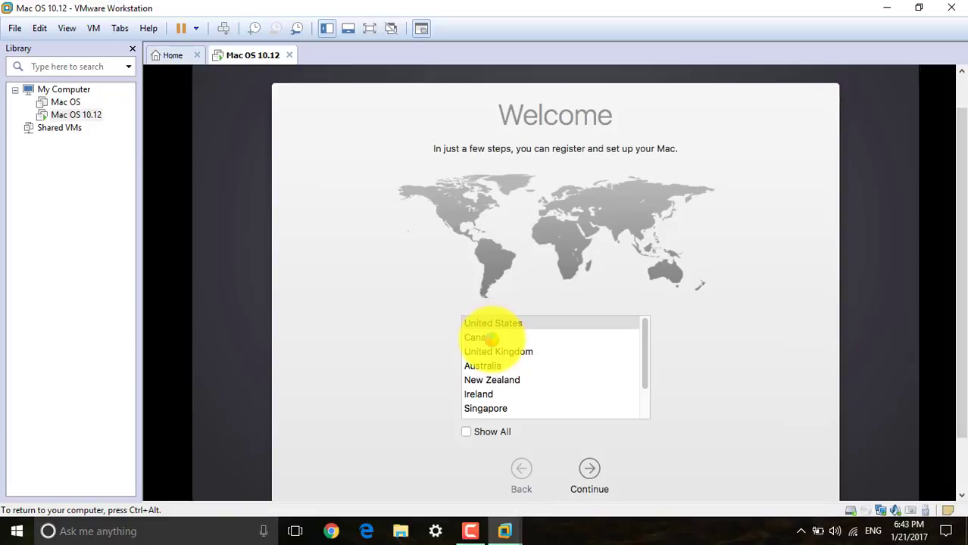
Go through the macOS setup with Canada as the country and the Apple ID sign-in, and close the New to Mac notification.
{"action": "left_click", "coordinate": [492, 338]}
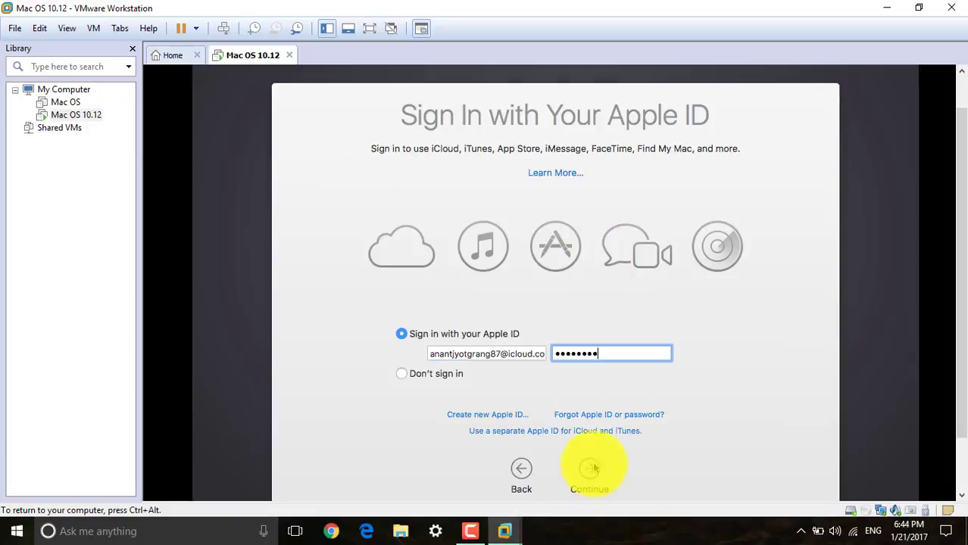
{"action": "left_click", "coordinate": [588, 462]}
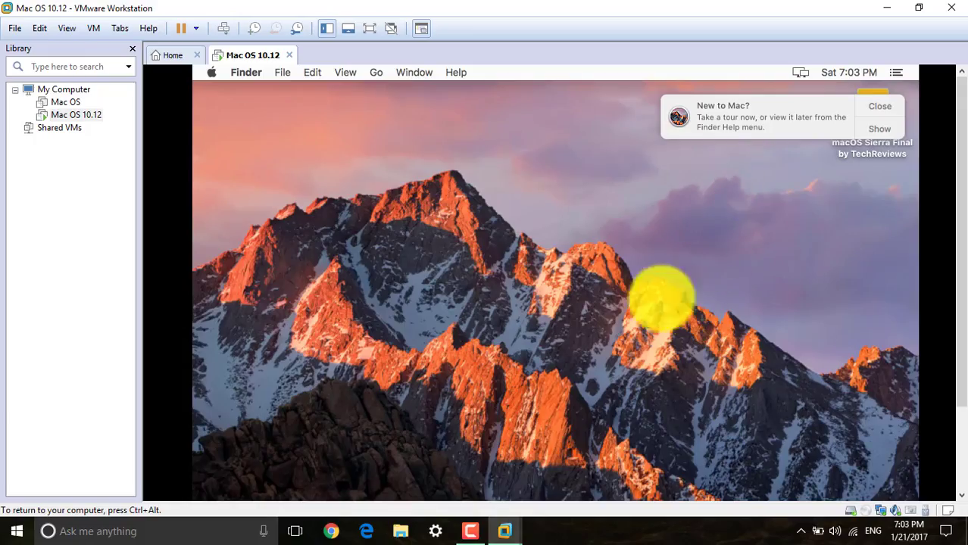
{"action": "left_click", "coordinate": [893, 111]}
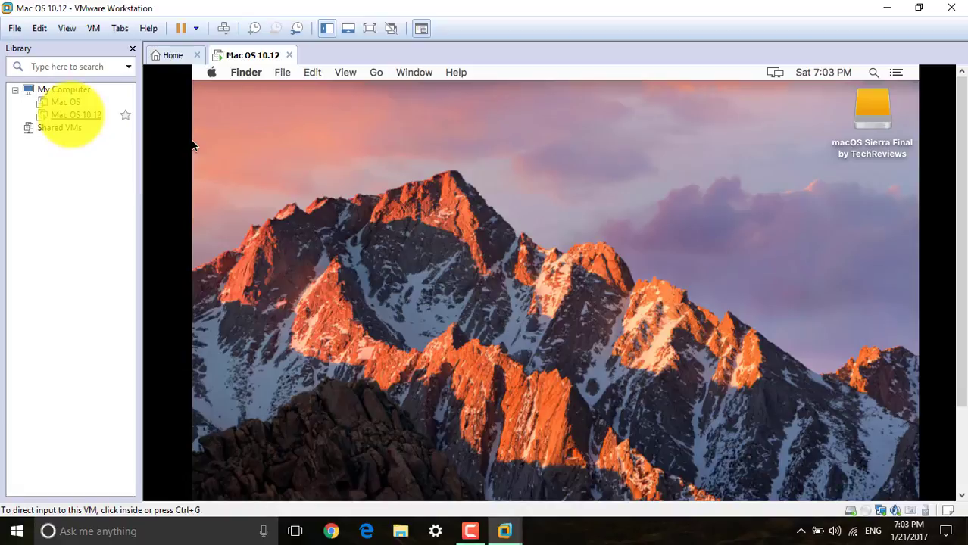
Start Install VMware Tools for the Mac OS 10.12 virtual machine and close the installation instructions bar.
{"action": "right_click", "coordinate": [74, 114]}
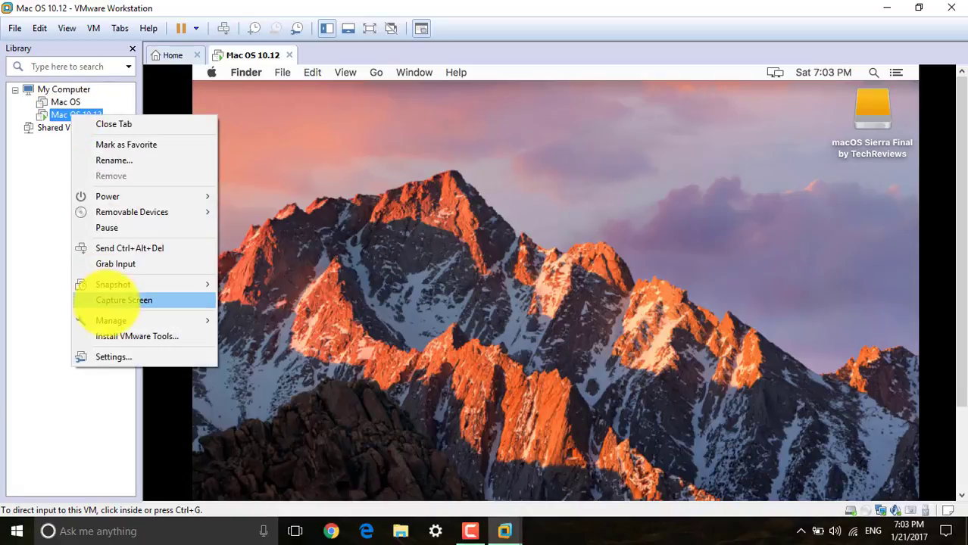
{"action": "left_click", "coordinate": [121, 336]}
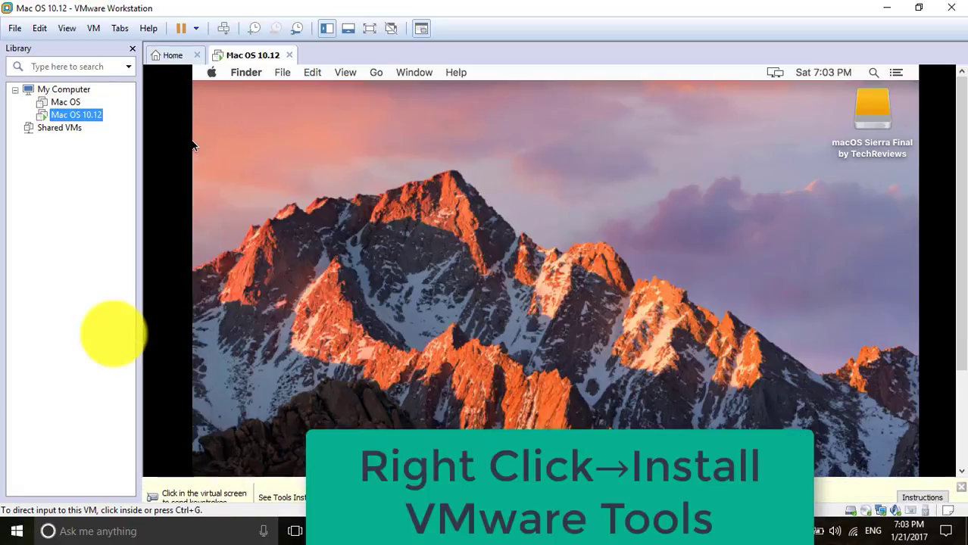
{"action": "left_click", "coordinate": [722, 231]}
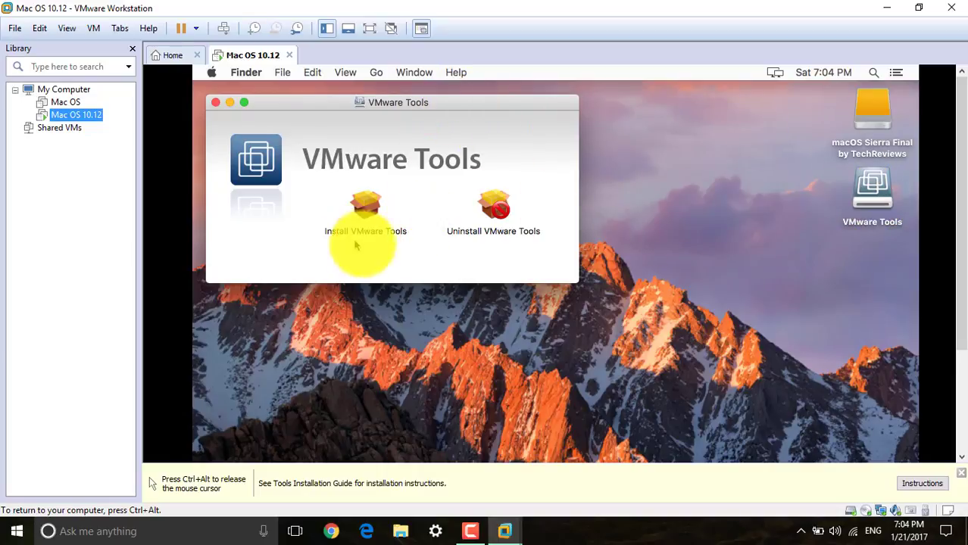
{"action": "key", "text": "ctrl+alt"}
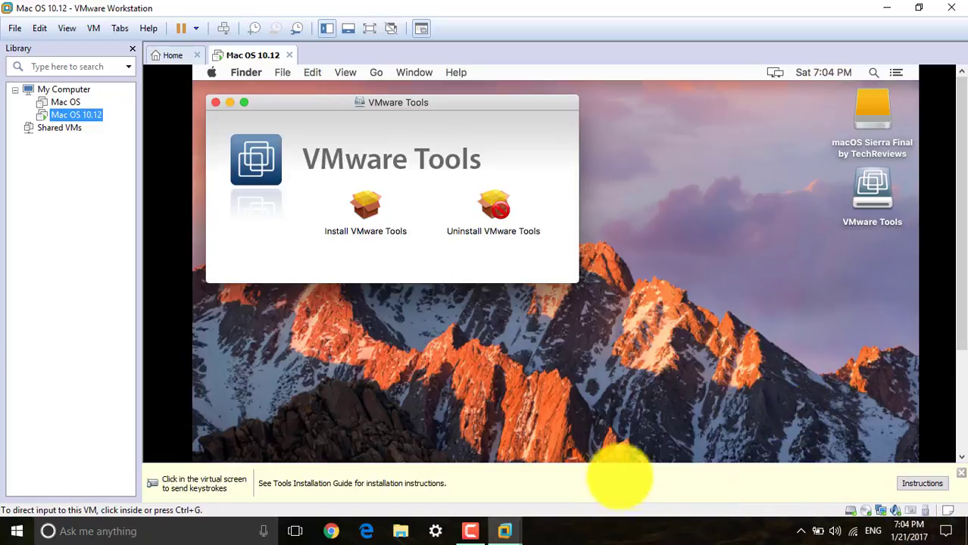
{"action": "left_click", "coordinate": [948, 458]}
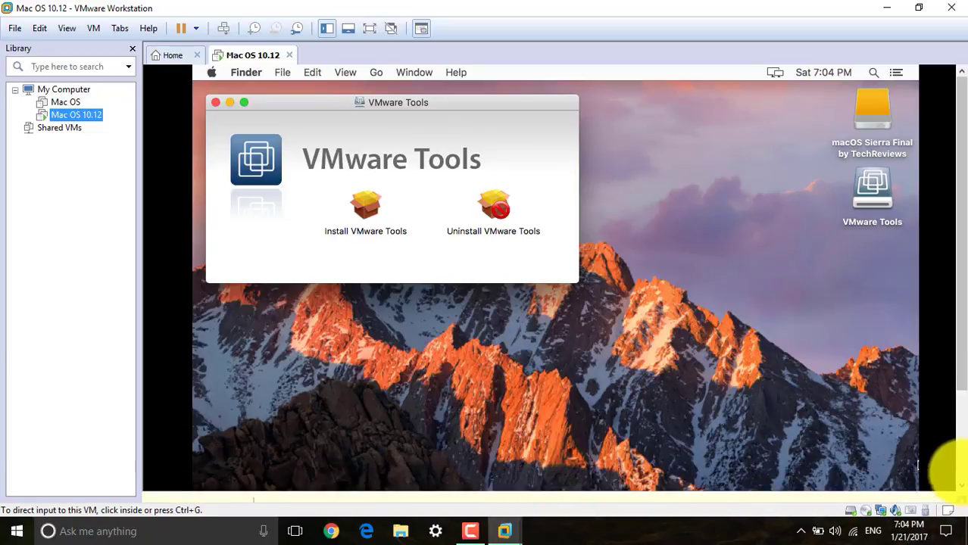
Reposition the VMware Tools window on the macOS desktop and launch the Install VMware Tools package.
{"action": "left_click_drag", "start_coordinate": [386, 106], "coordinate": [419, 125]}
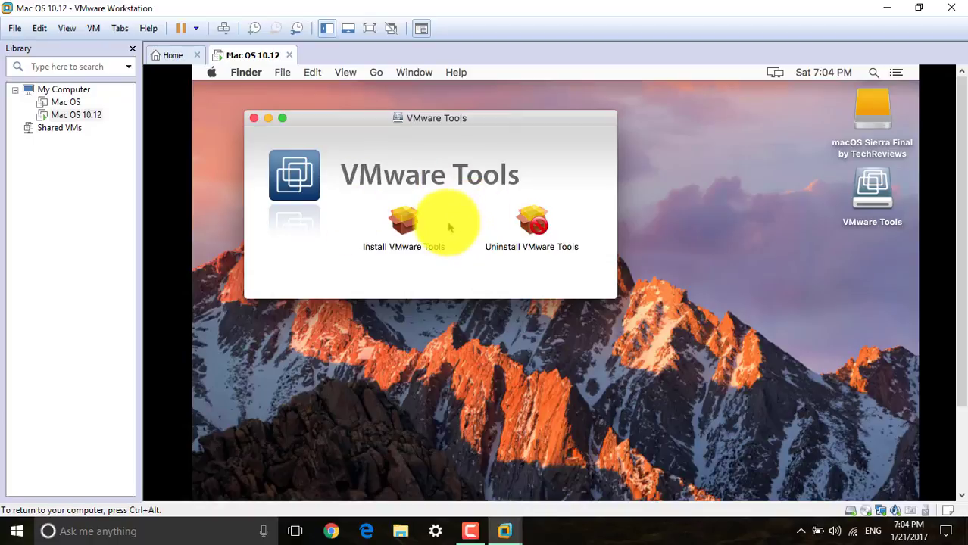
{"action": "left_click_drag", "start_coordinate": [425, 116], "coordinate": [421, 101]}
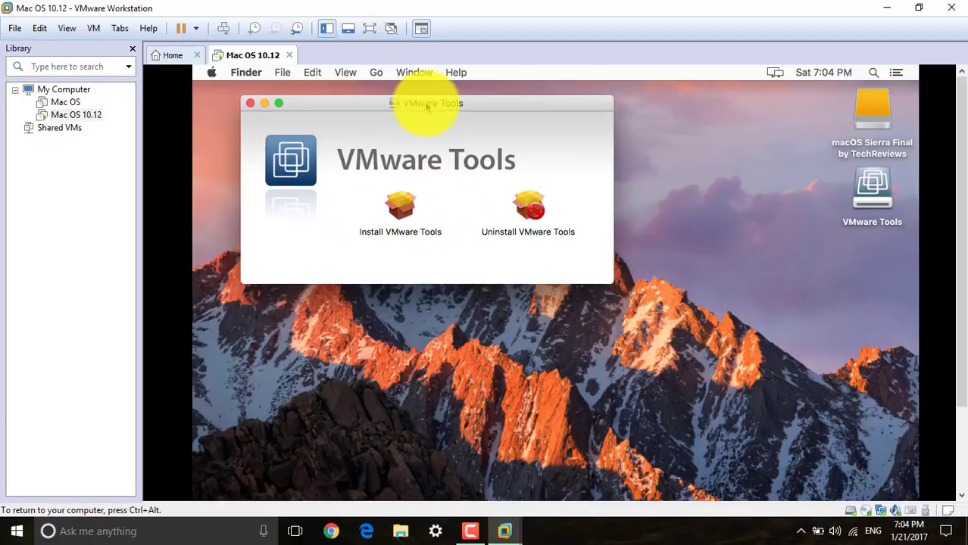
{"action": "left_click", "coordinate": [408, 206]}
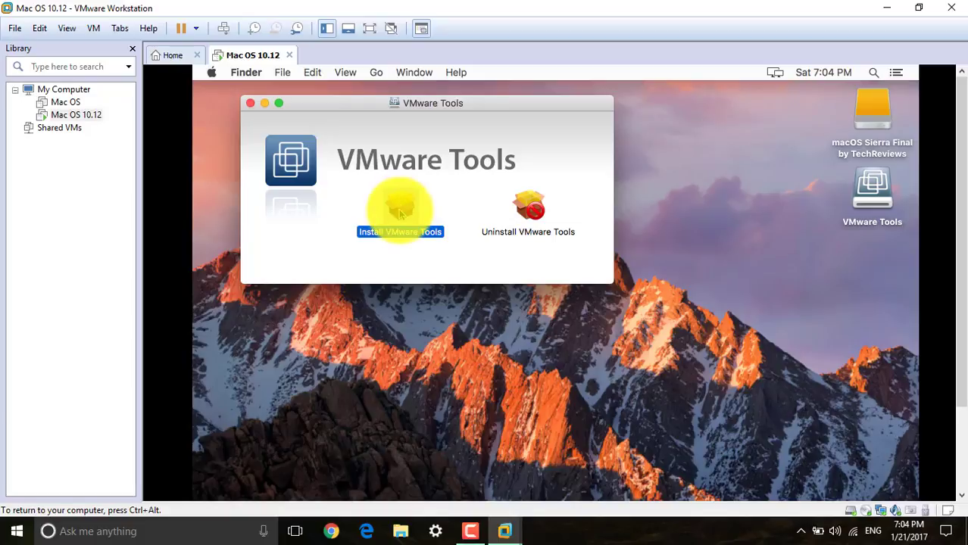
{"action": "double_click", "coordinate": [401, 211]}
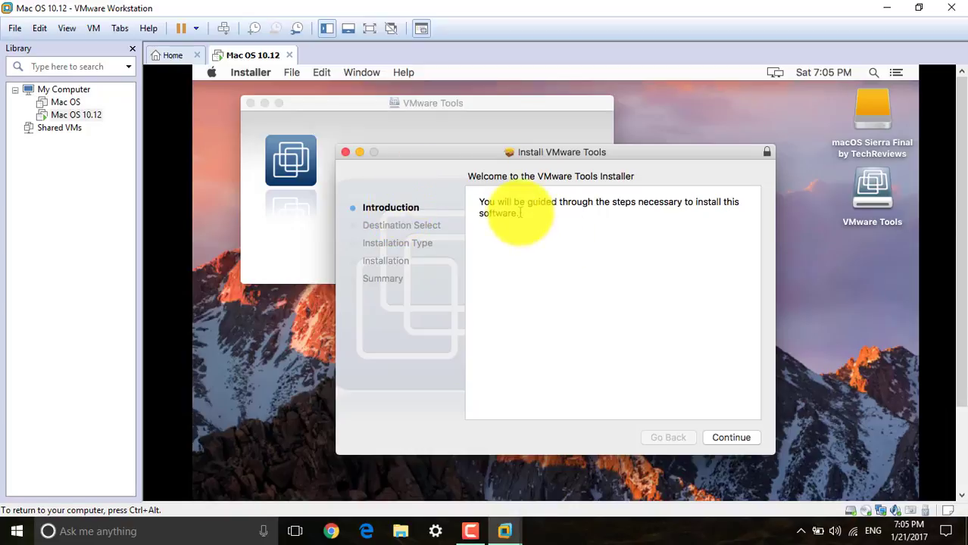
Install VMware Tools on the macOS Sierra Final by TechReviews disk, authorising with the account password and accepting the required restart.
{"action": "left_click", "coordinate": [731, 437]}
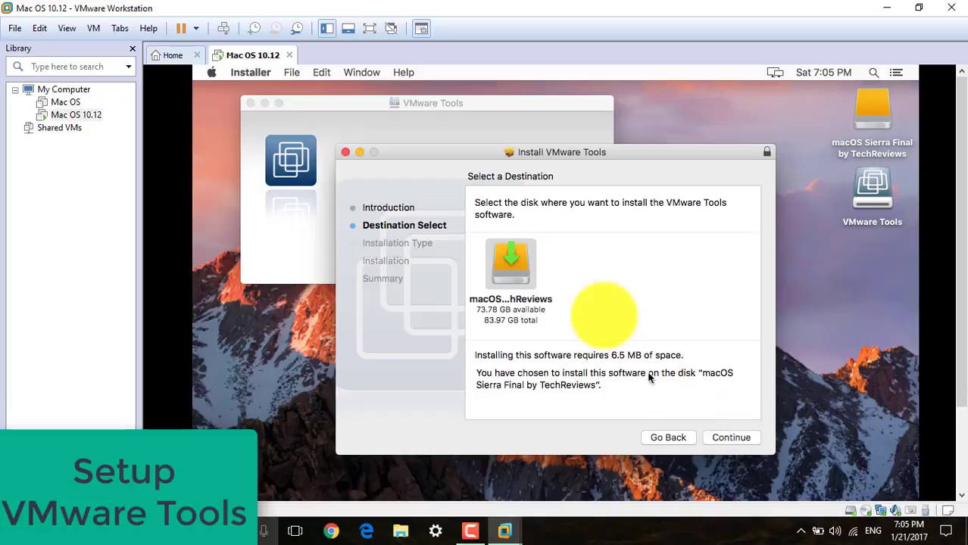
{"action": "left_click", "coordinate": [728, 438]}
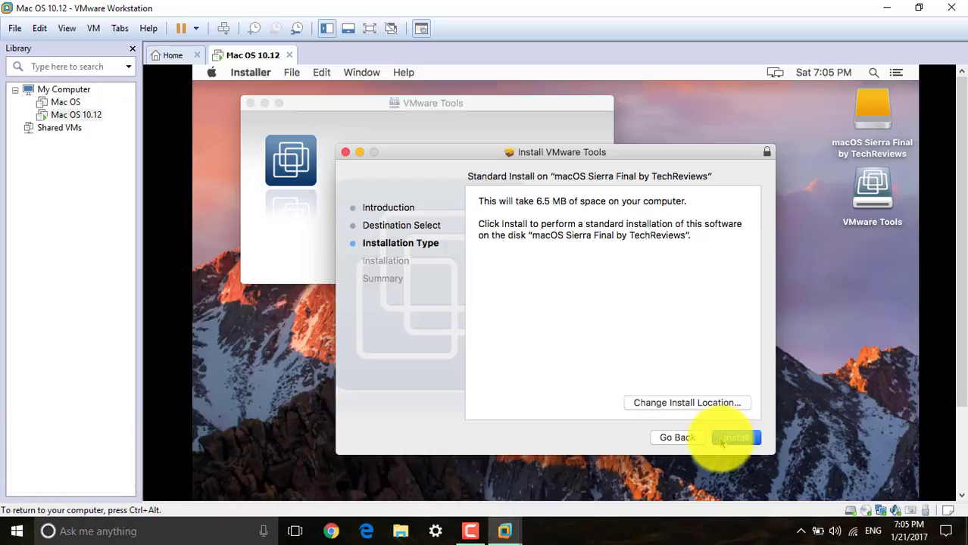
{"action": "left_click", "coordinate": [722, 440]}
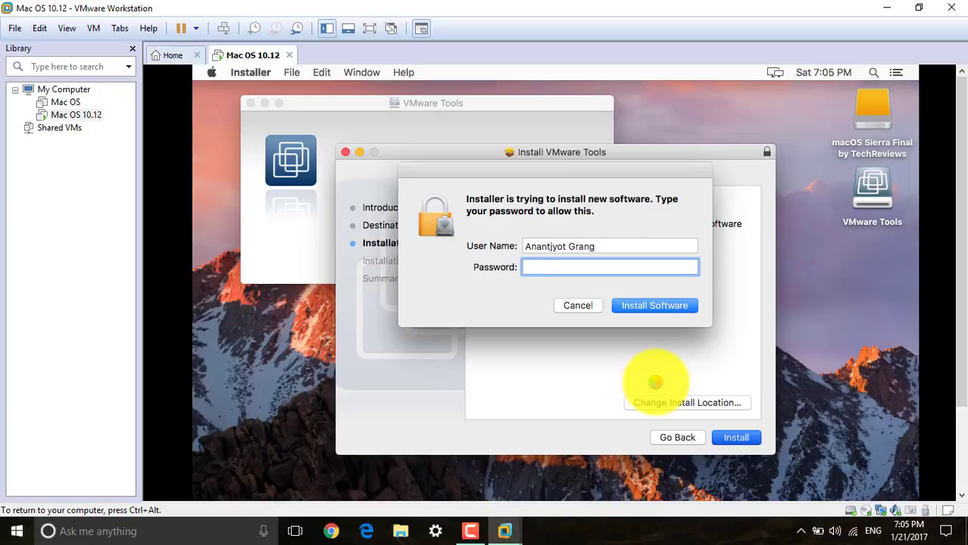
{"action": "type", "text": "••"}
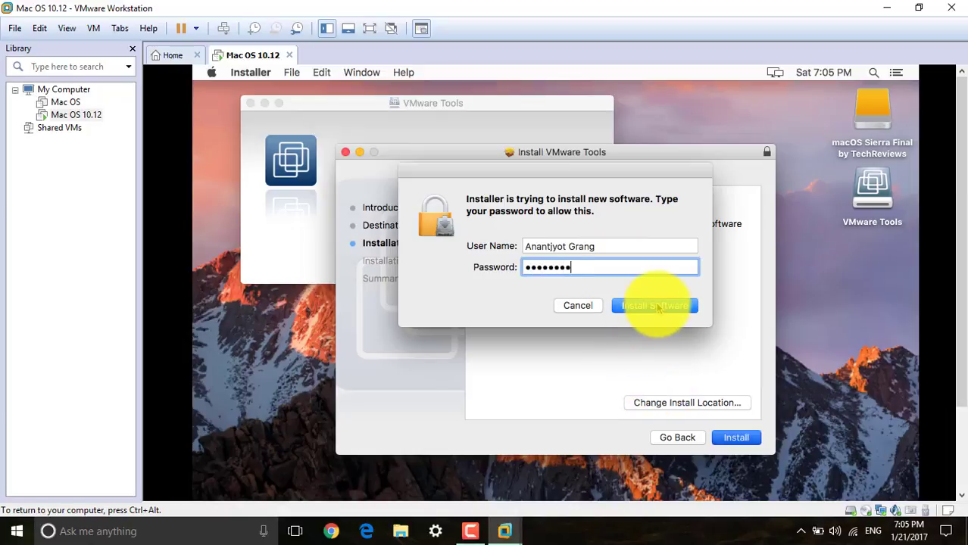
{"action": "left_click", "coordinate": [656, 306]}
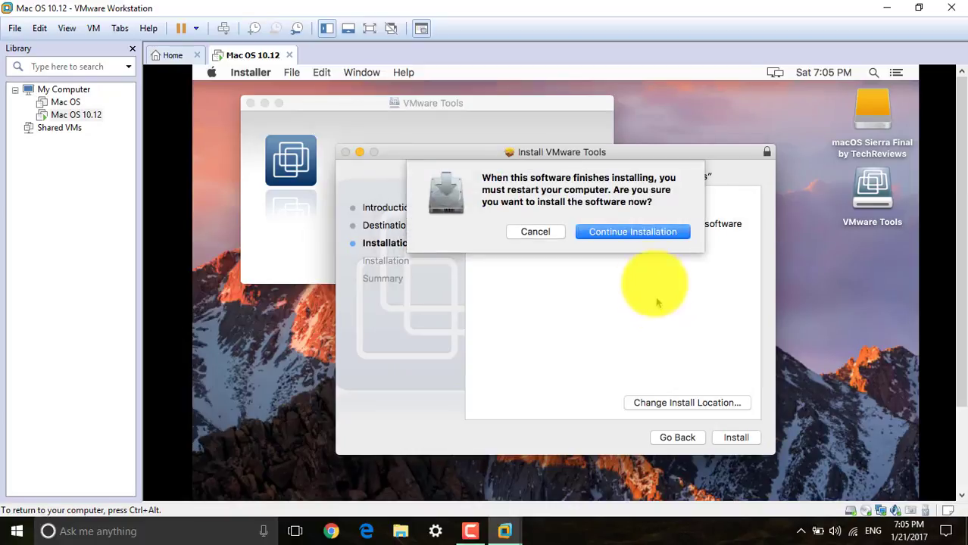
{"action": "left_click", "coordinate": [648, 233]}
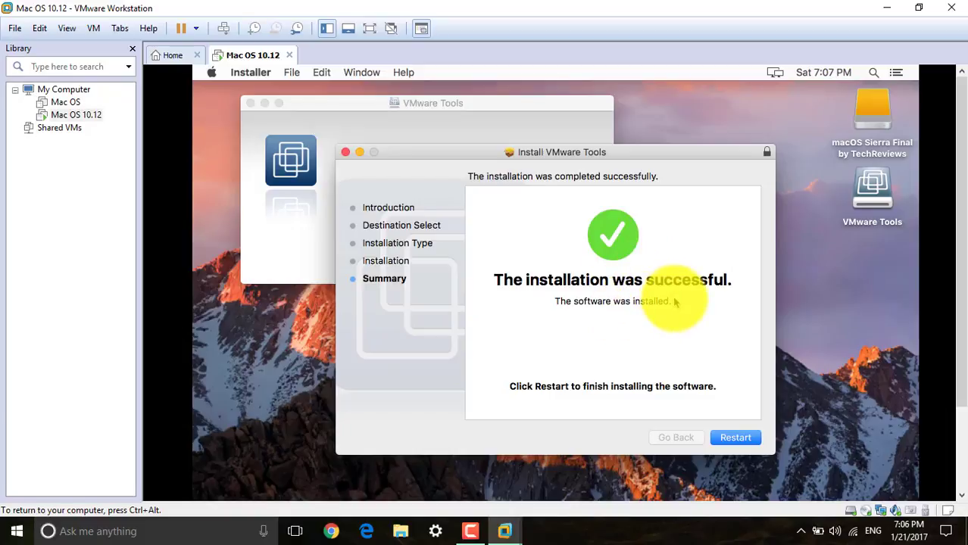
Leave the finished VMware Tools installer, close the Mac OS 10.12 virtual machine and power it off.
{"action": "left_click", "coordinate": [345, 152]}
{"action": "left_click", "coordinate": [662, 231]}
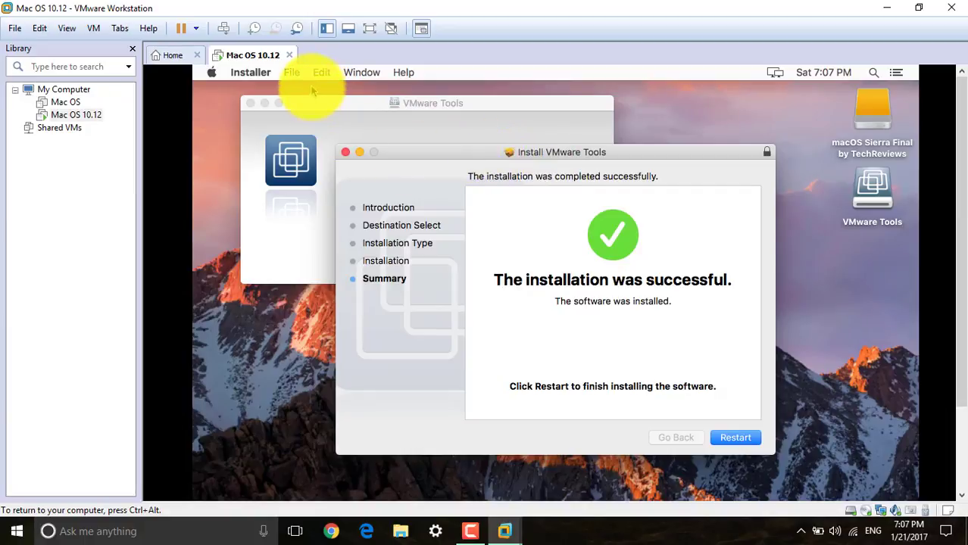
{"action": "key", "text": "ctrl+alt"}
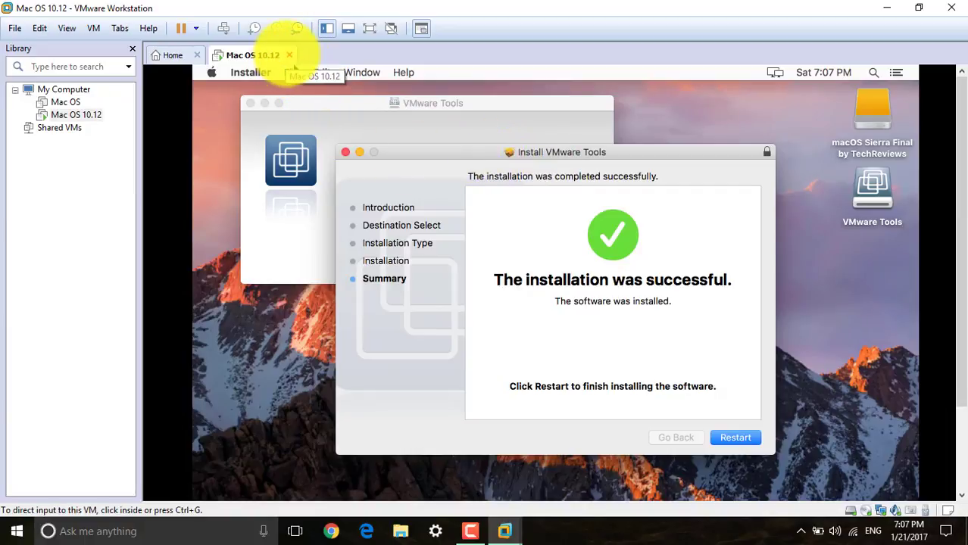
{"action": "left_click", "coordinate": [289, 55]}
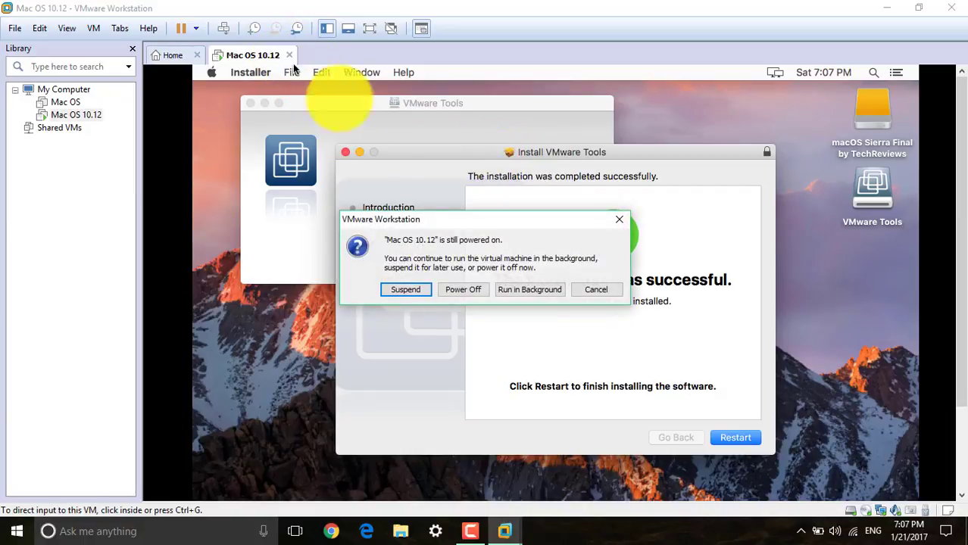
{"action": "left_click", "coordinate": [445, 290]}
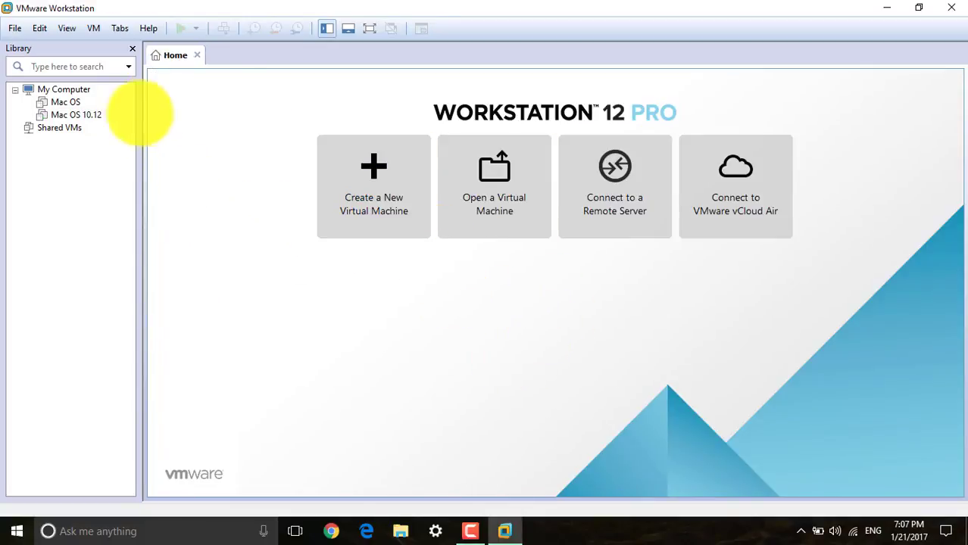
Reopen the powered-off Mac OS 10.12 virtual machine and review its memory and processor settings and the hardware types that can be added.
{"action": "left_click", "coordinate": [76, 114]}
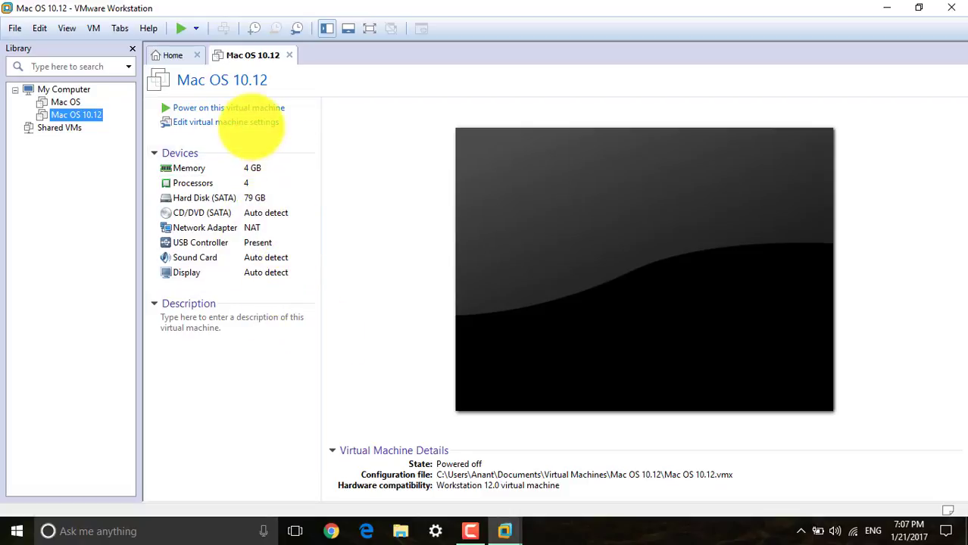
{"action": "left_click", "coordinate": [248, 123]}
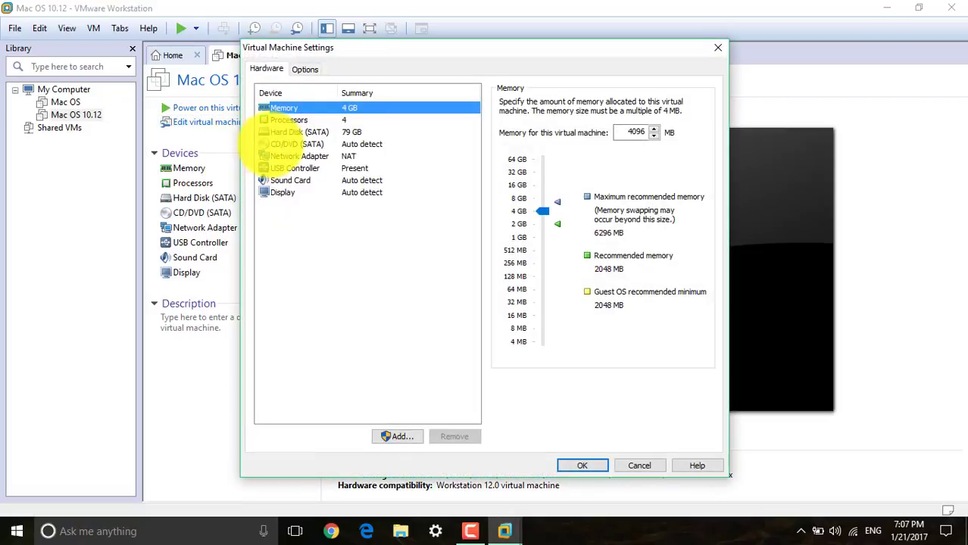
{"action": "left_click", "coordinate": [289, 119]}
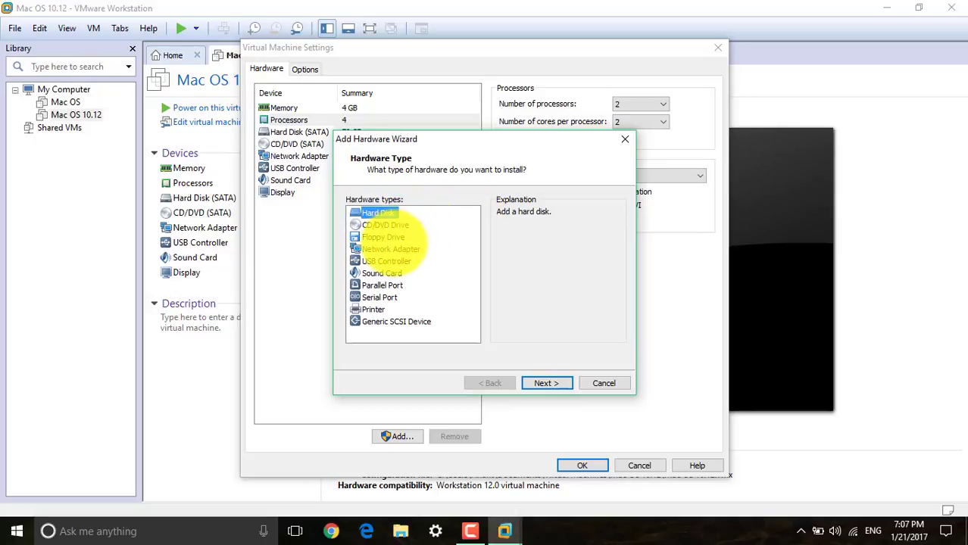
{"action": "left_click", "coordinate": [389, 313]}
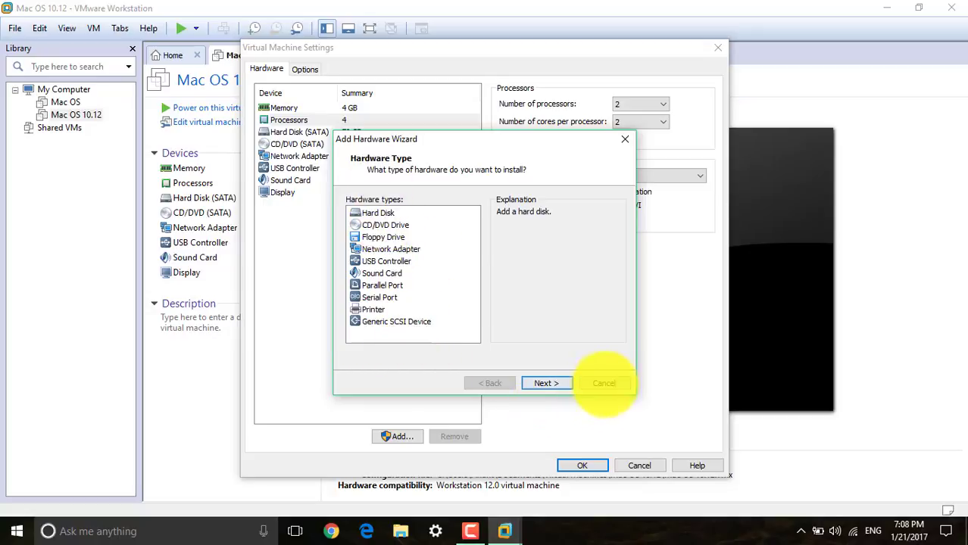
{"action": "left_click", "coordinate": [603, 383]}
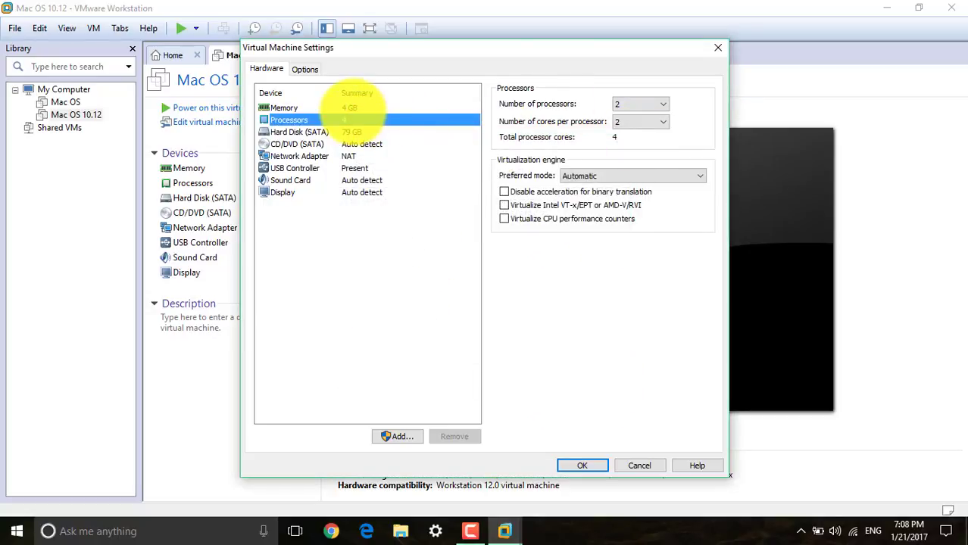
{"action": "left_click", "coordinate": [347, 106]}
{"action": "left_click", "coordinate": [326, 120]}
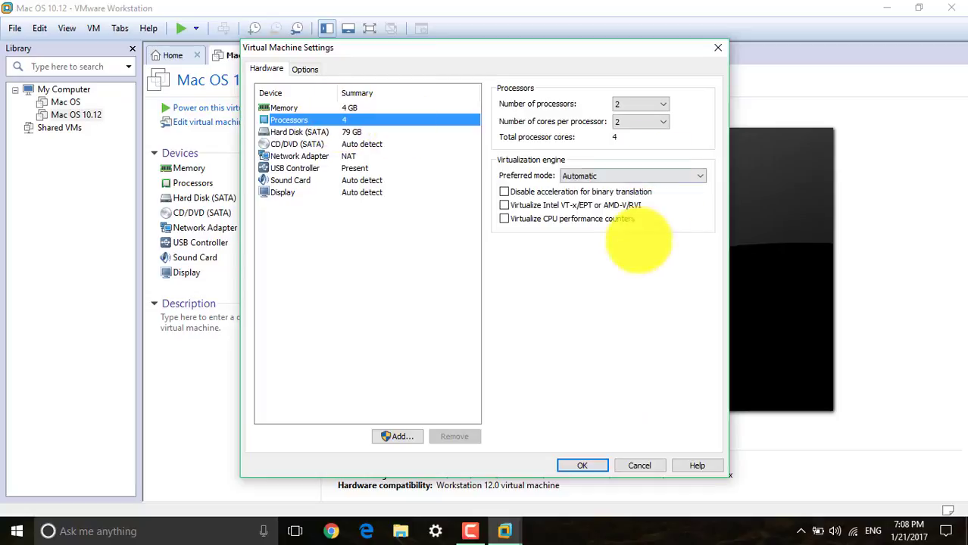
{"action": "left_click", "coordinate": [597, 464]}
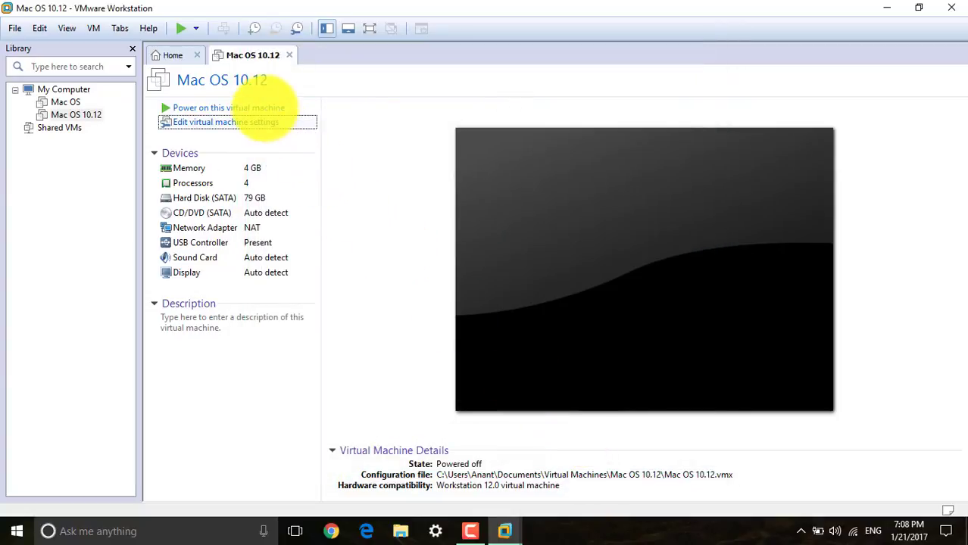
Power on the Mac OS 10.12 virtual machine and log in to the personal macOS account with the account password.
{"action": "left_click", "coordinate": [261, 108]}
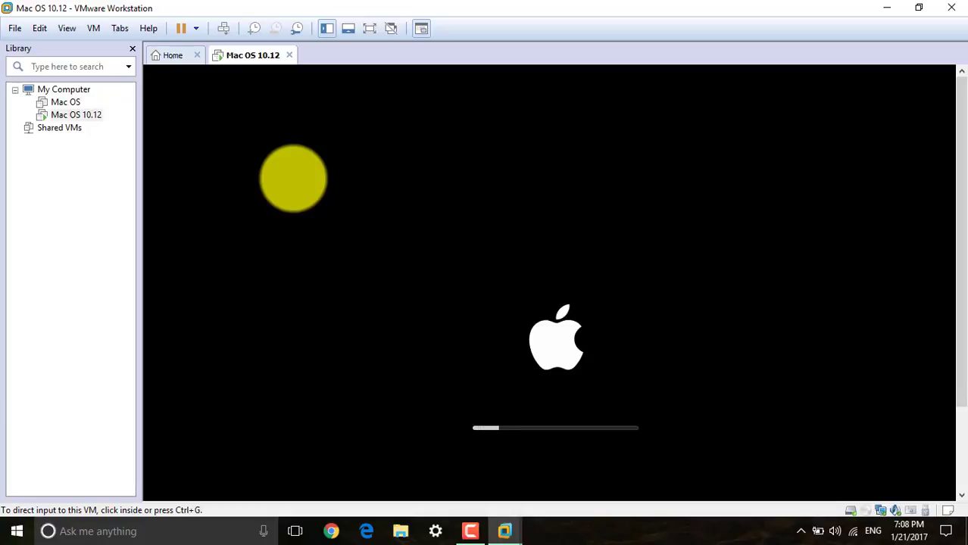
{"action": "left_click", "coordinate": [379, 280]}
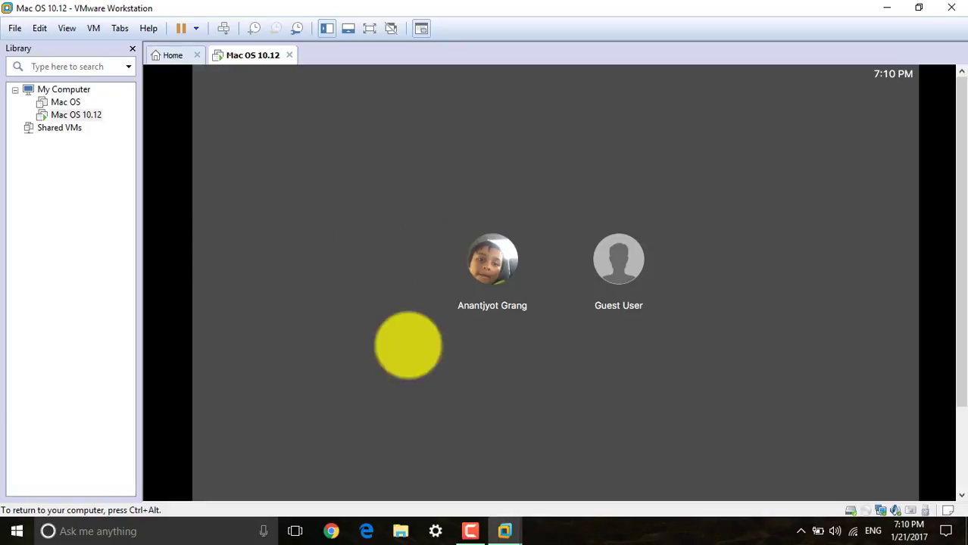
{"action": "left_click", "coordinate": [503, 247]}
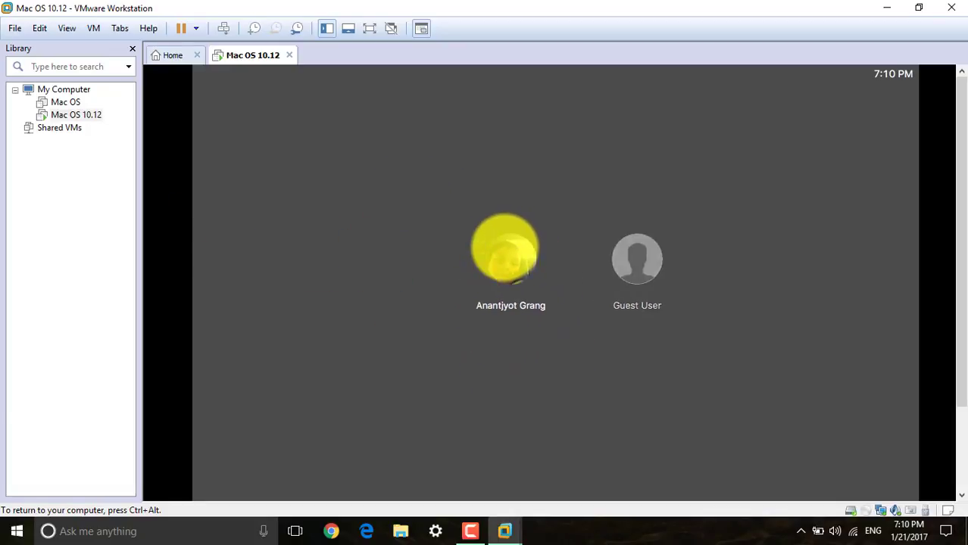
{"action": "type", "text": "a"}
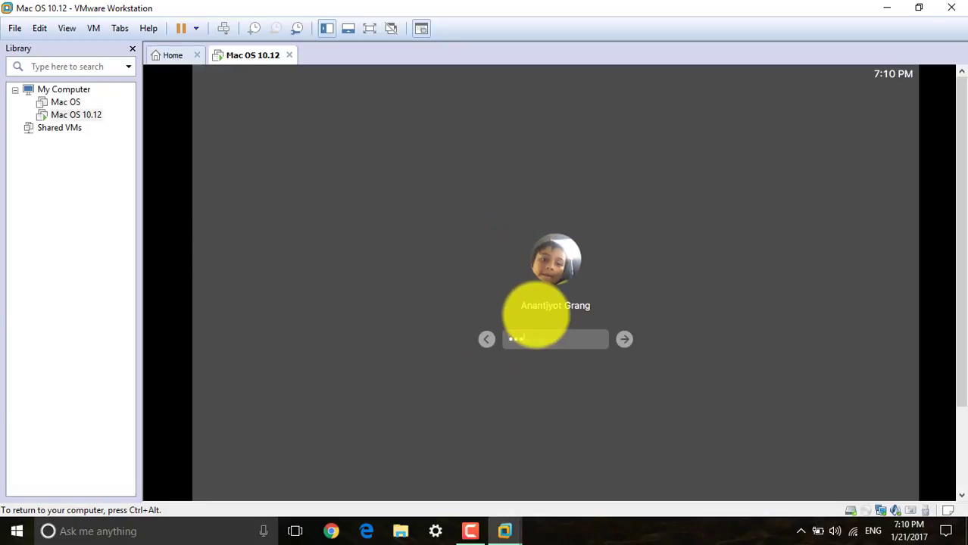
{"action": "key", "text": "Return"}
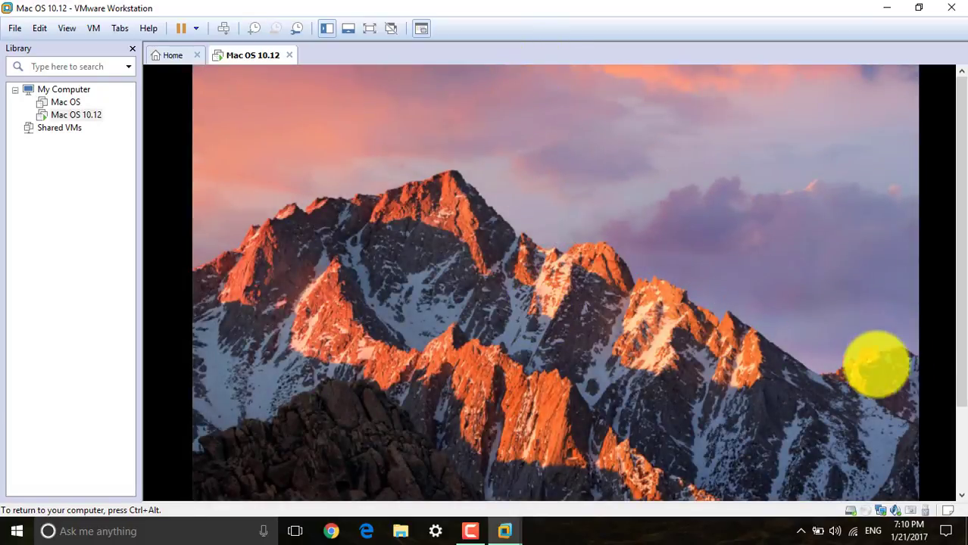
{"action": "left_click_drag", "start_coordinate": [958, 310], "coordinate": [958, 91]}
{"action": "left_click_drag", "start_coordinate": [942, 264], "coordinate": [950, 410]}
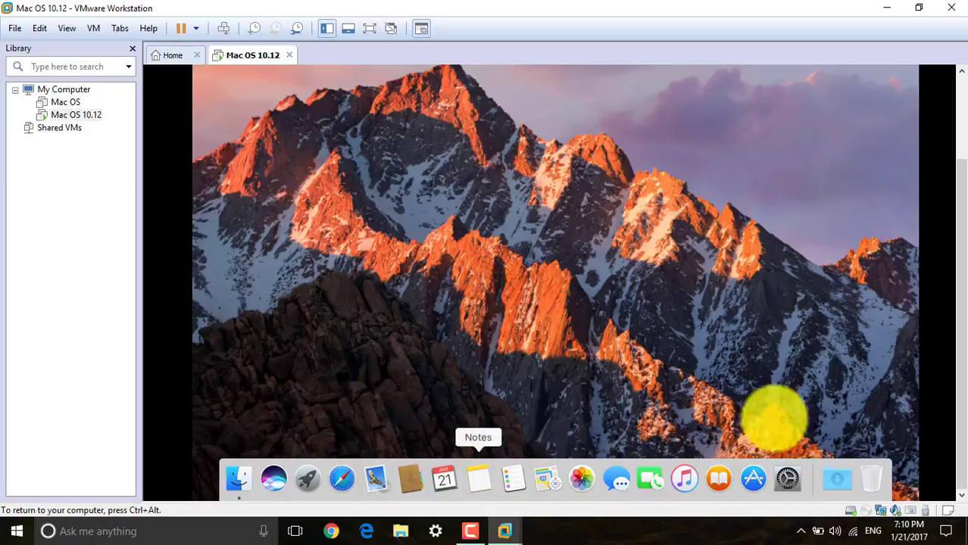
{"action": "left_click_drag", "start_coordinate": [955, 303], "coordinate": [944, 277]}
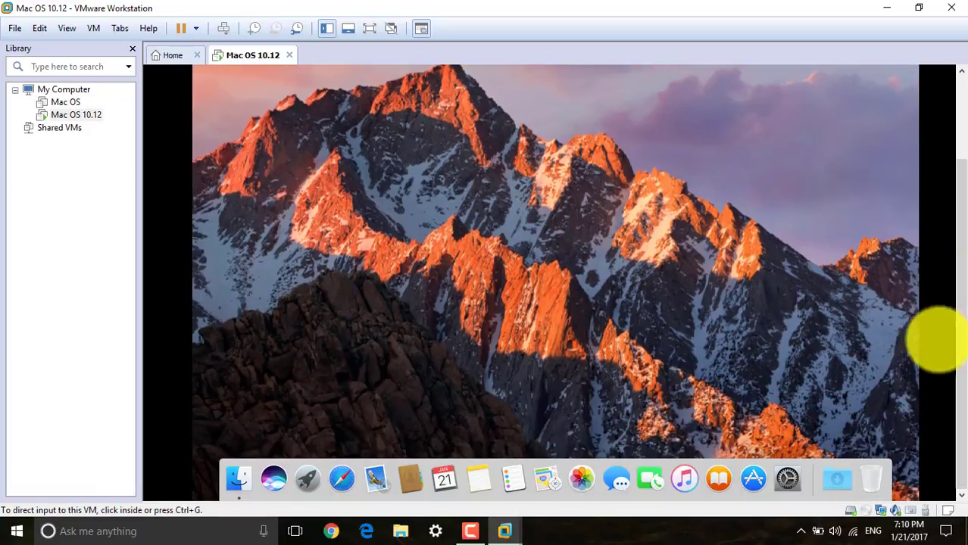